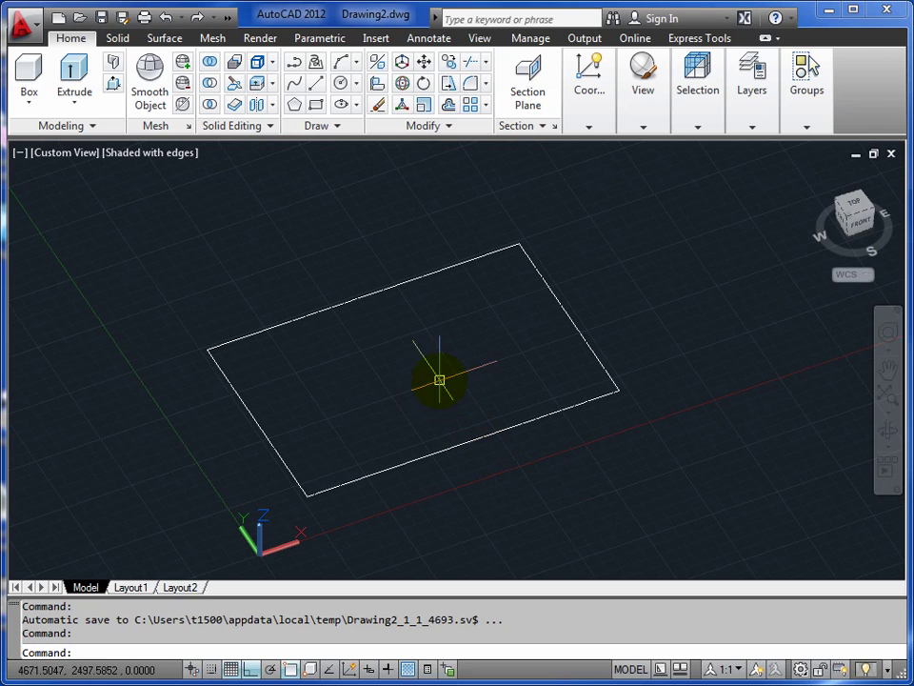
- Pan the view to bring the flat rectangle into frame
middle_drag(441, 377, 424, 392)
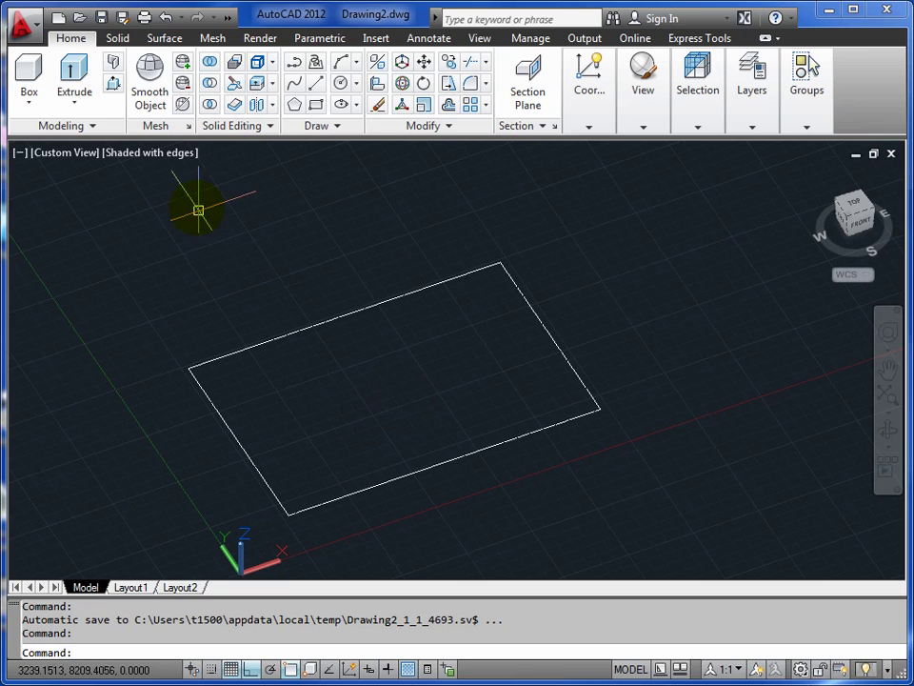
- Extrude the rectangle 3000 units upward into a solid box
click(74, 69)
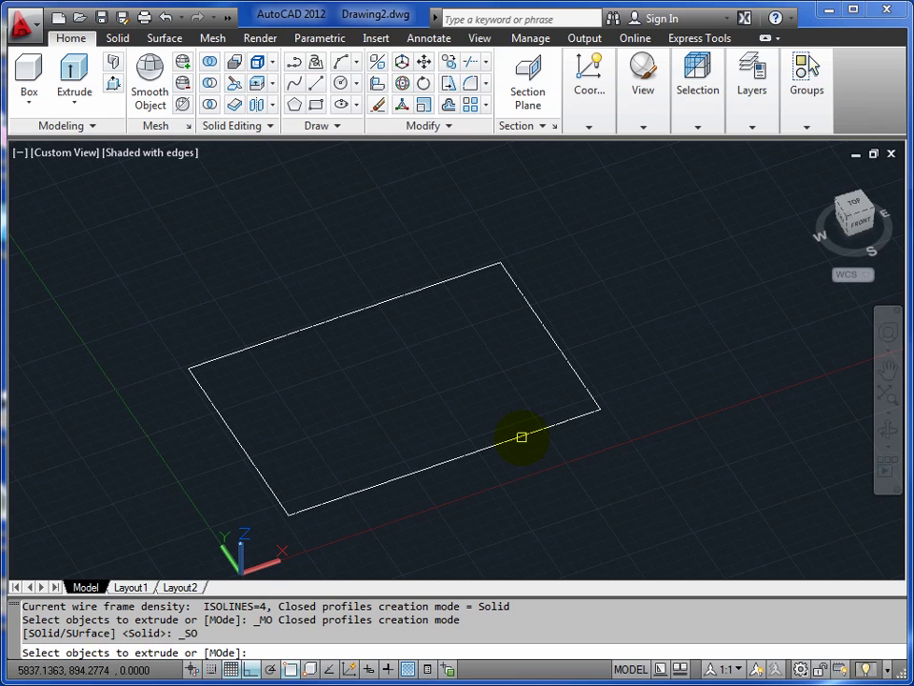
click(521, 438)
key(Return)
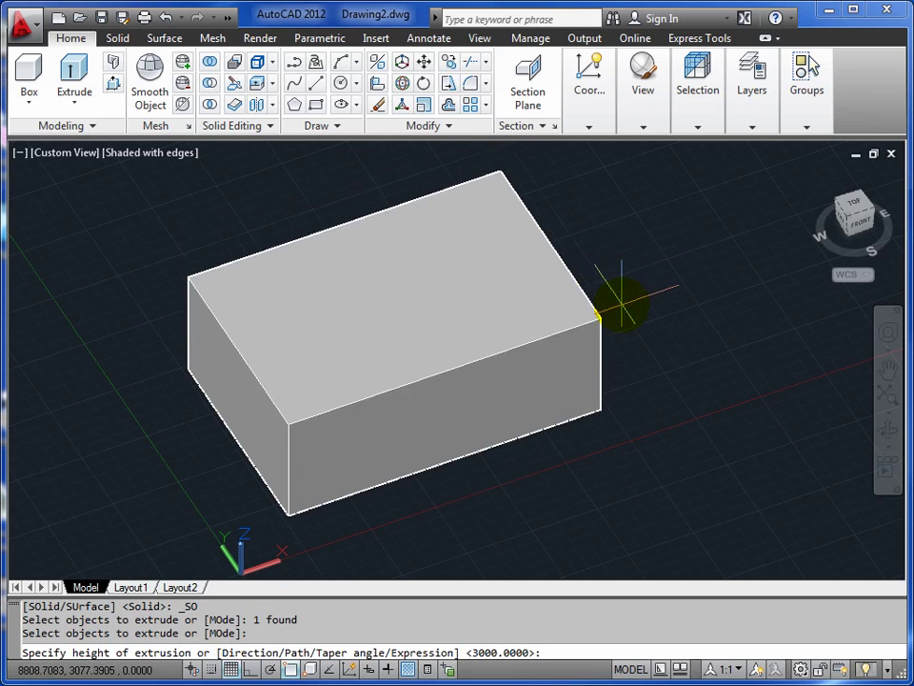
middle_drag(599, 317, 602, 345)
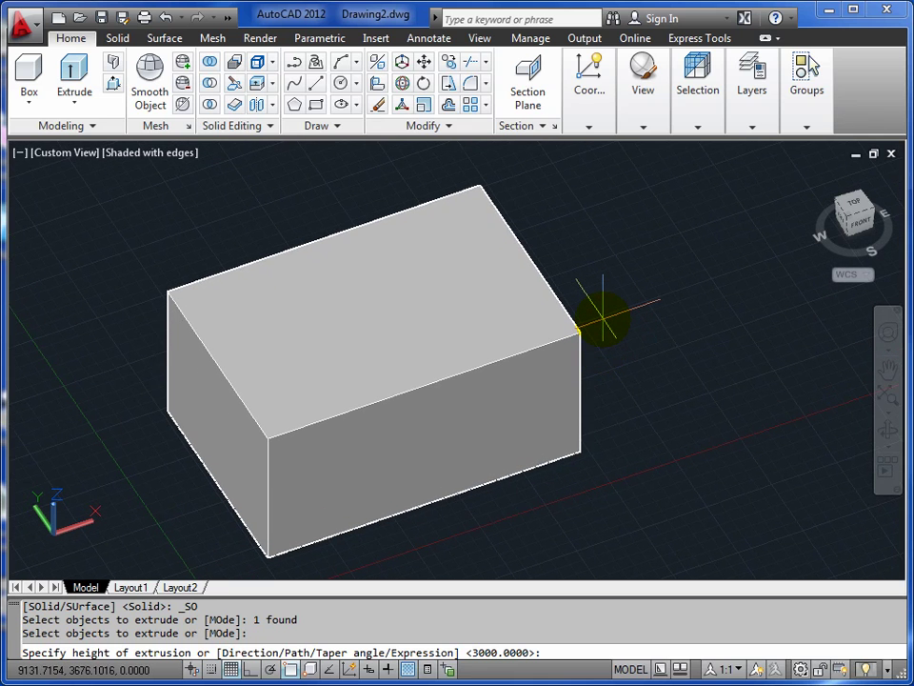
text(3000)
key(Return)
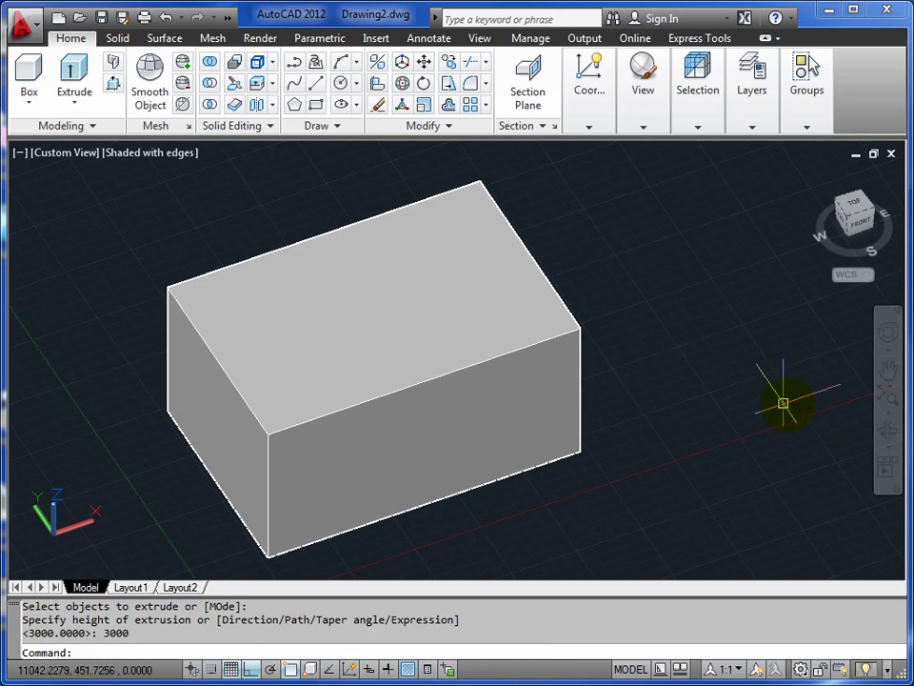
click(886, 432)
- Drag a corner grip of the box outward to lengthen it along X
drag(777, 408, 482, 331)
right_click(488, 312)
click(522, 323)
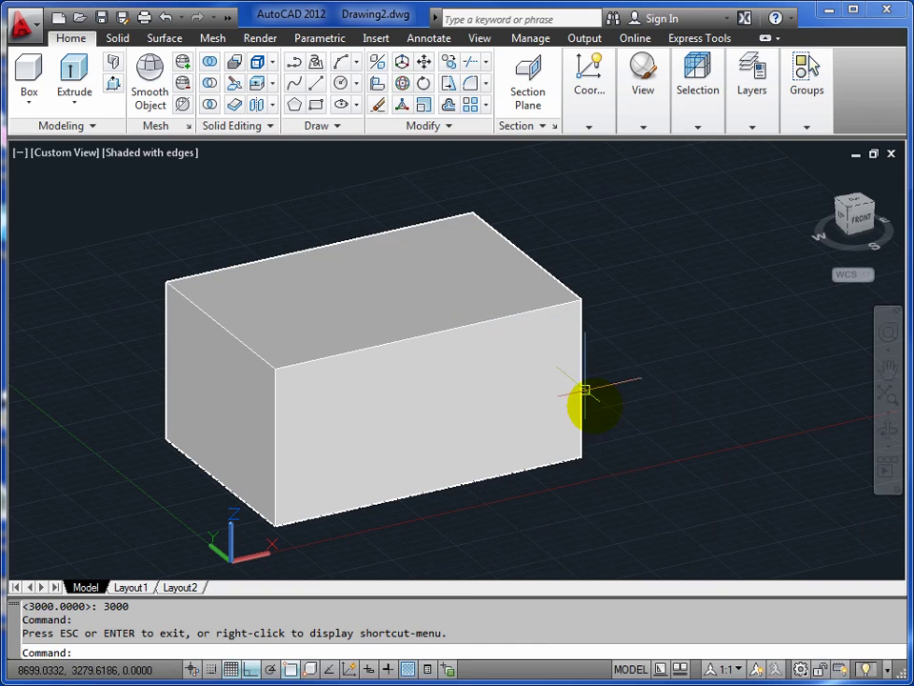
click(572, 459)
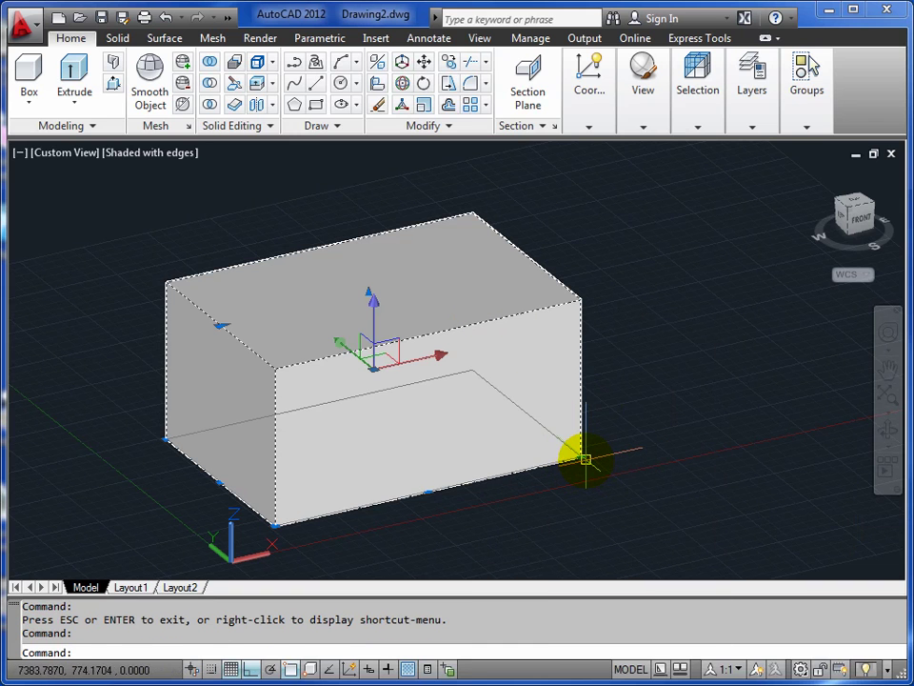
click(583, 459)
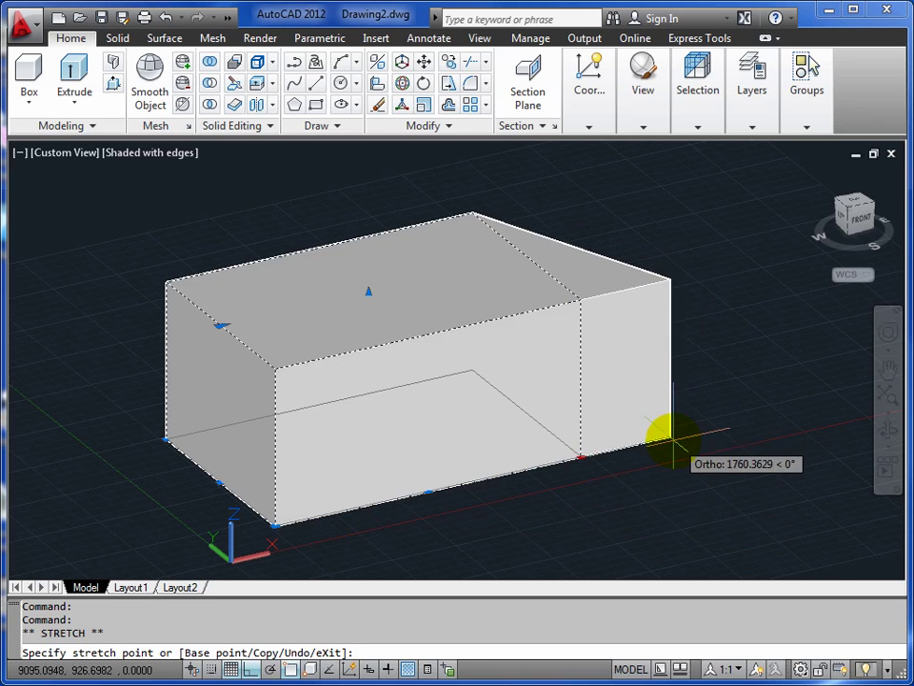
click(684, 426)
middle_drag(632, 484, 586, 465)
key(Escape)
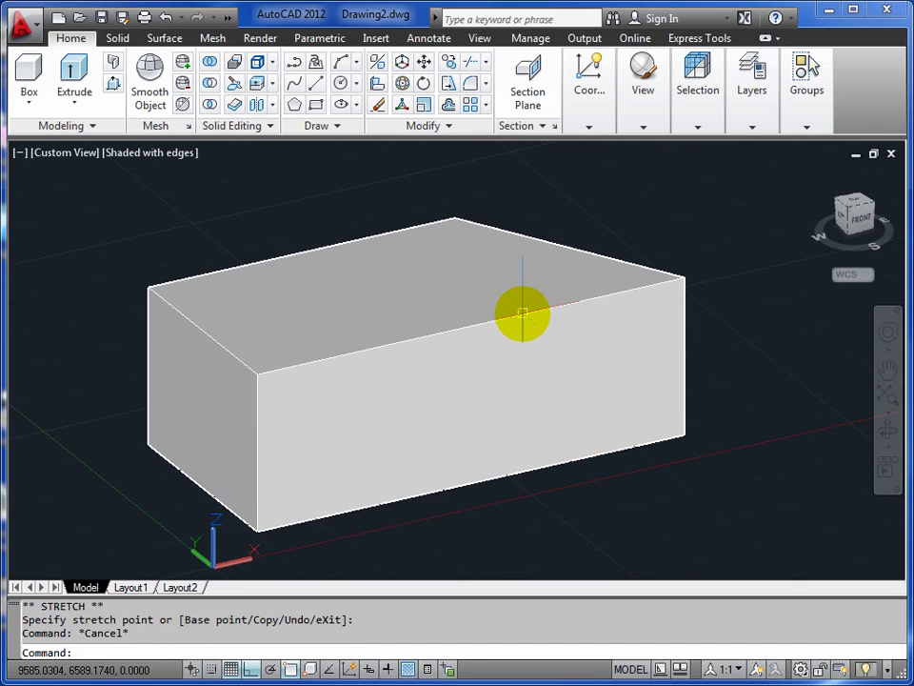
- Orbit and pan the view to look at the elongated box from another side
click(889, 433)
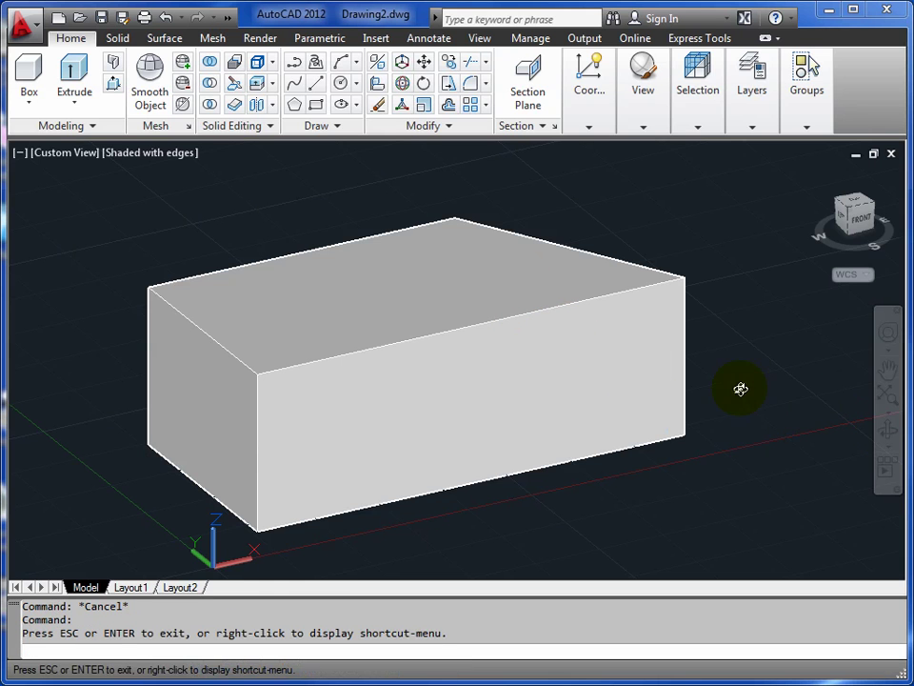
drag(558, 352, 573, 363)
right_click(562, 363)
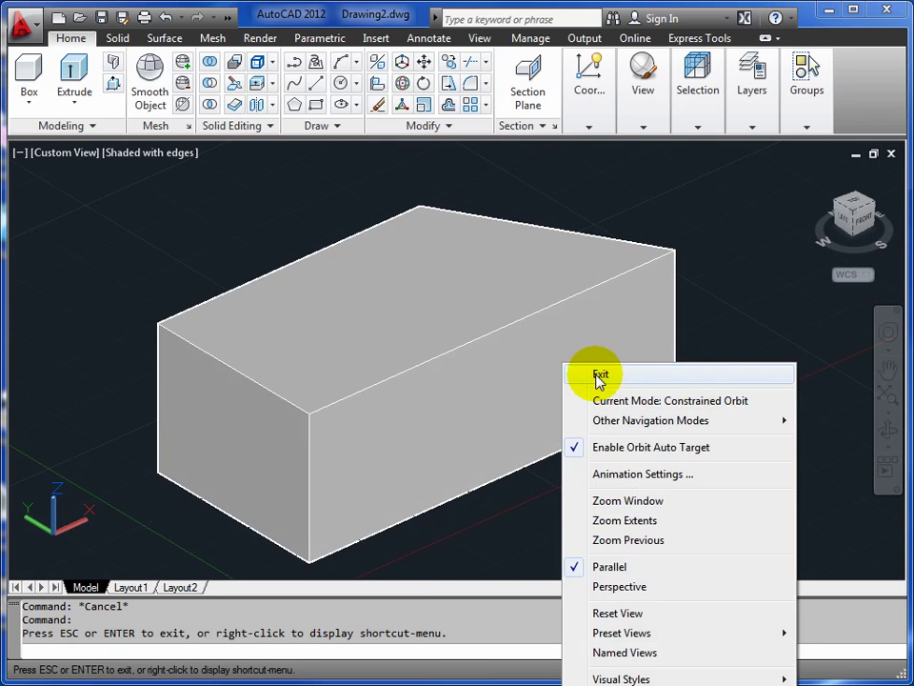
click(598, 373)
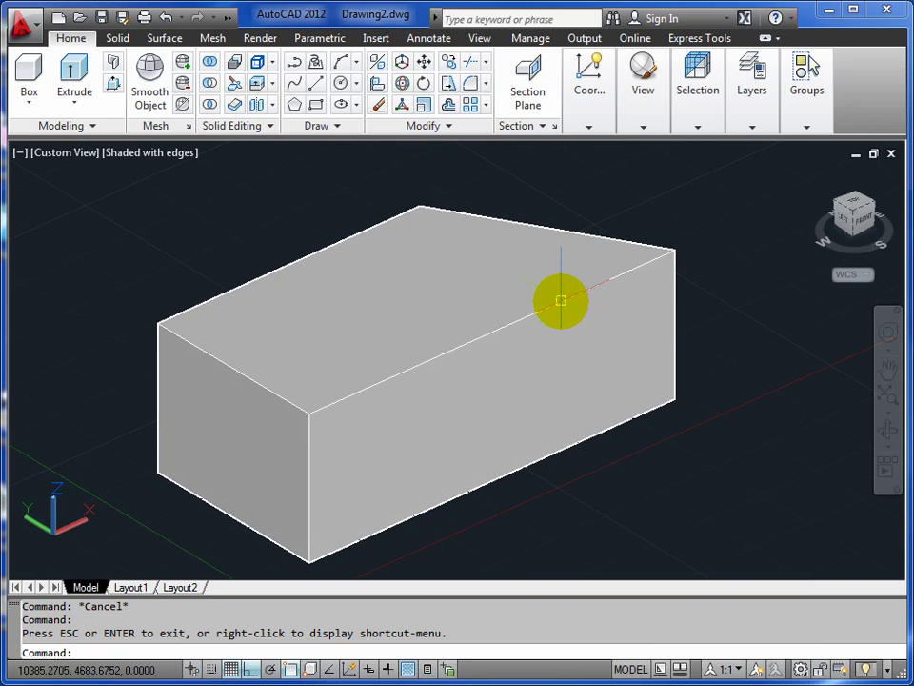
key(Escape)
click(562, 303)
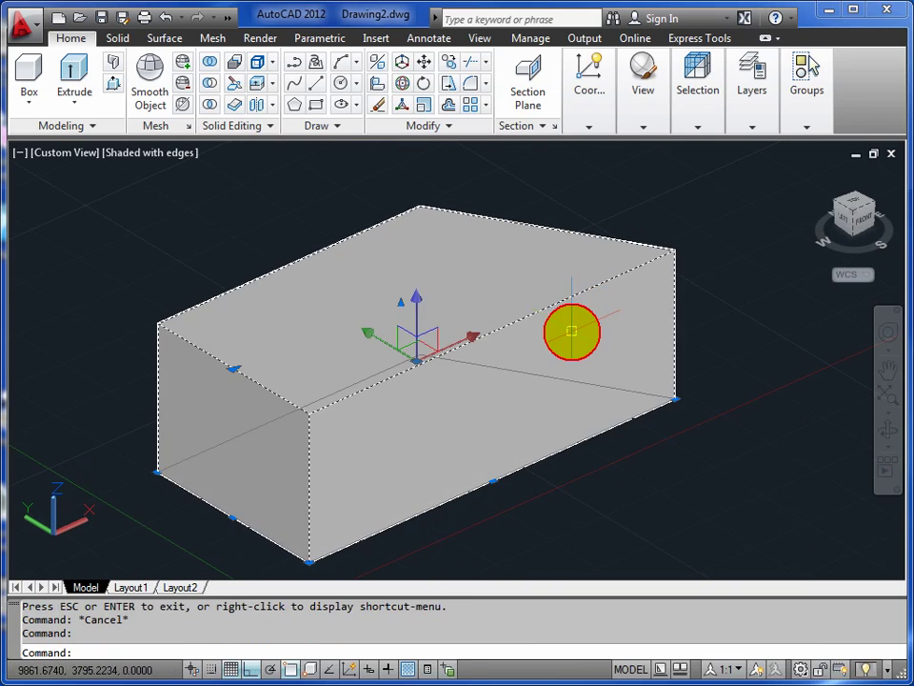
key(Escape)
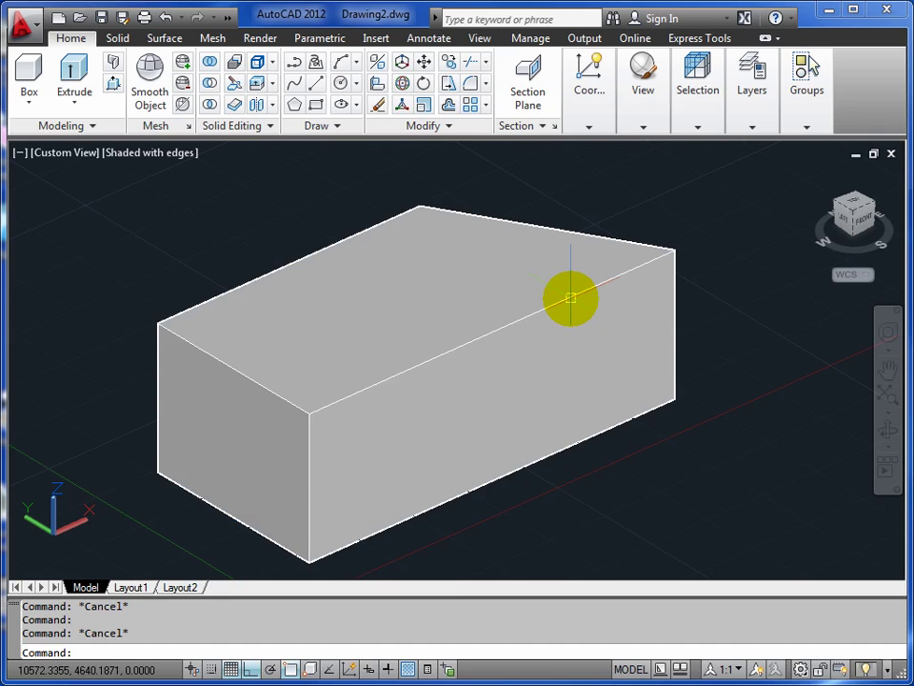
click(571, 298)
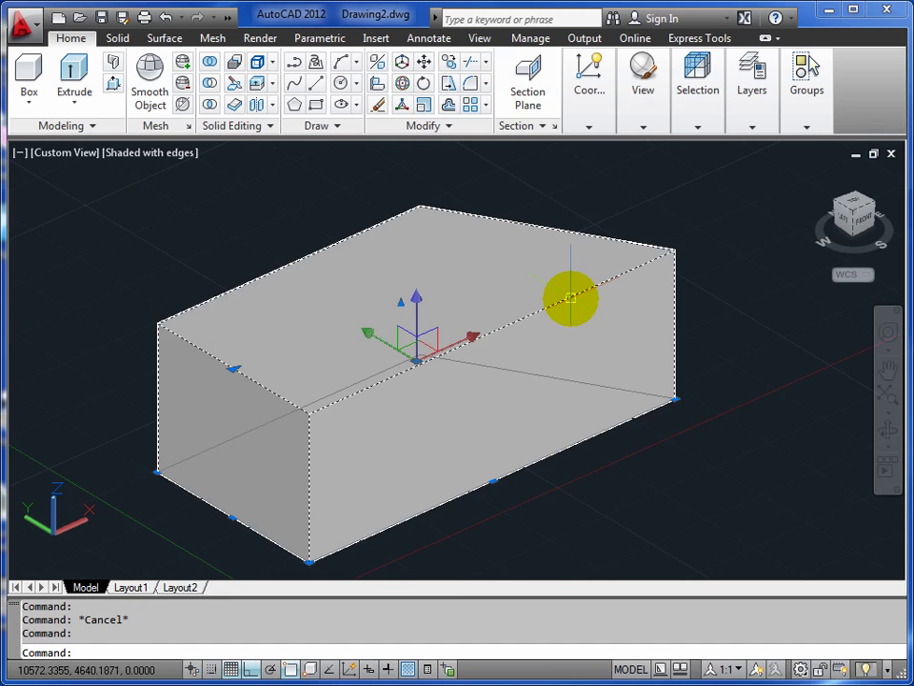
middle_drag(570, 298, 618, 224)
middle_drag(418, 351, 416, 398)
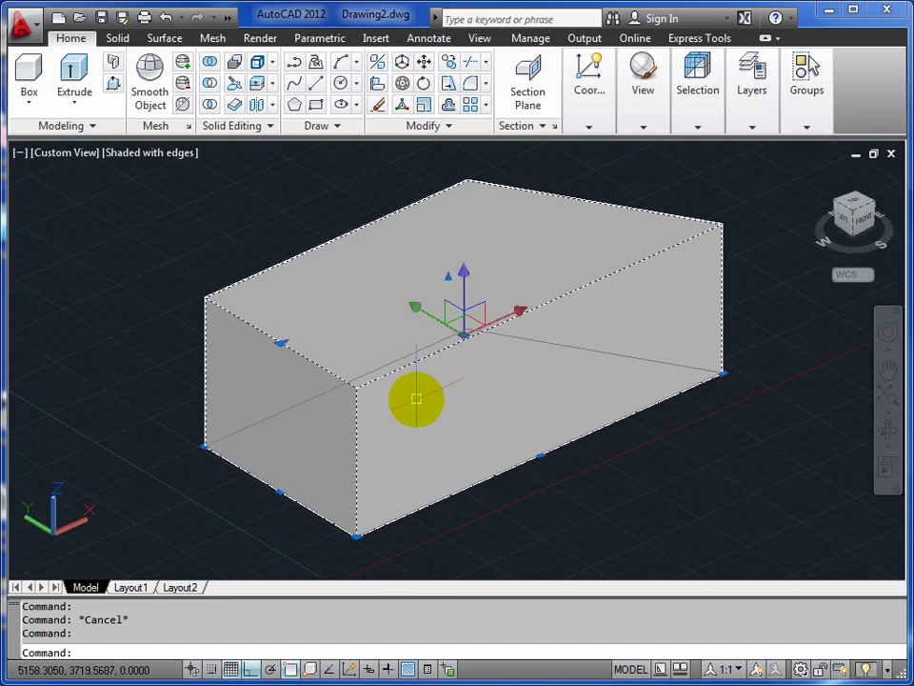
key(Escape)
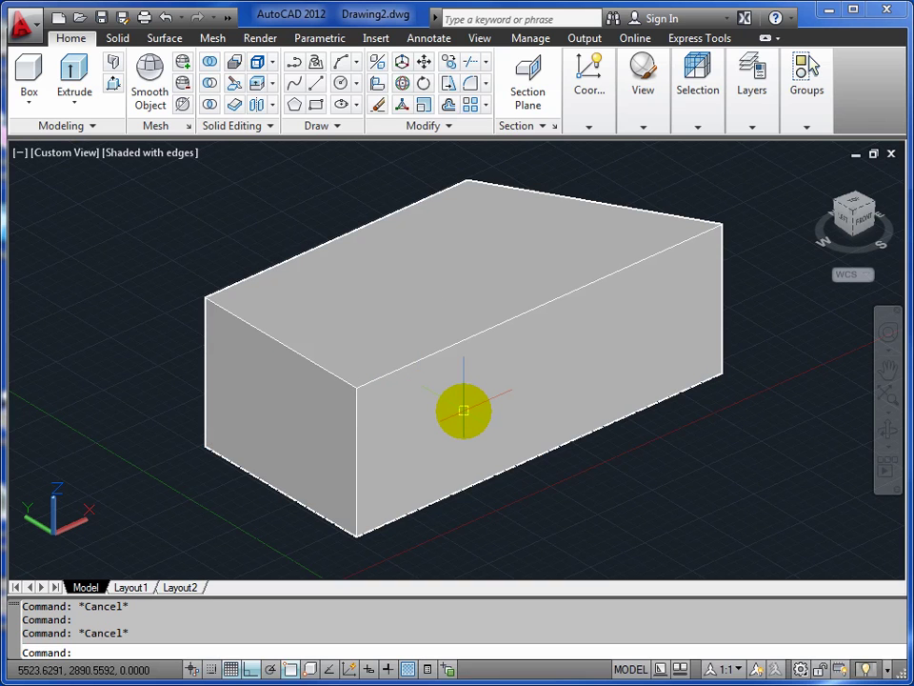
- Explode the solid box (X) into separate faces
text(X)
key(Return)
click(458, 343)
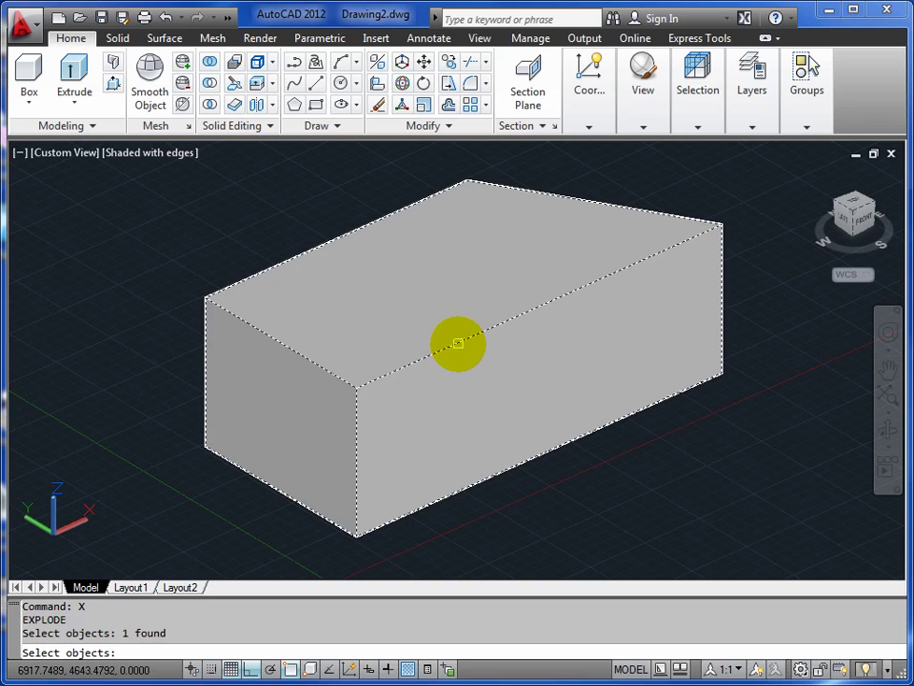
key(Return)
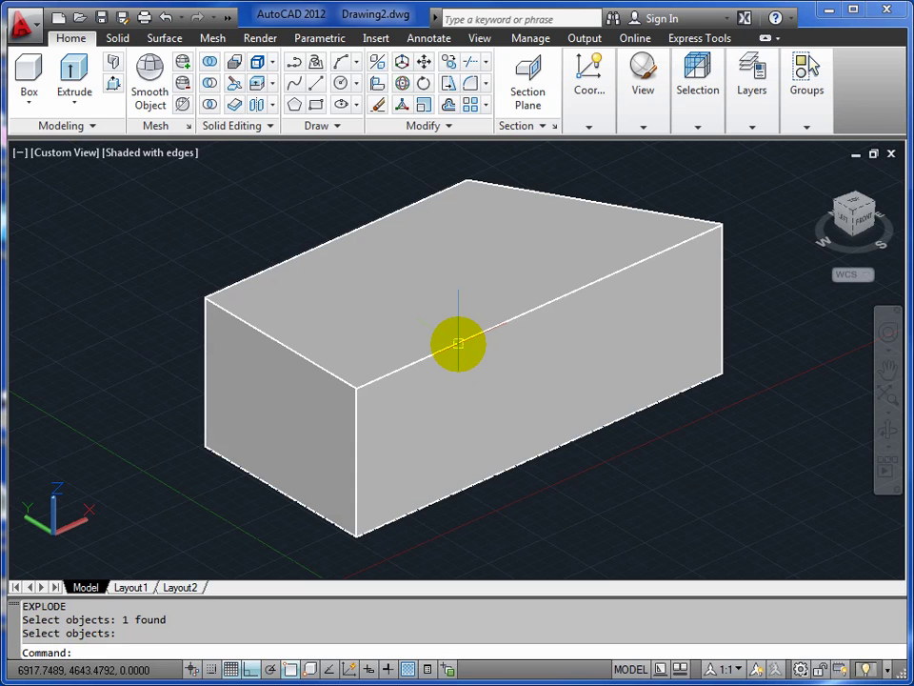
click(458, 343)
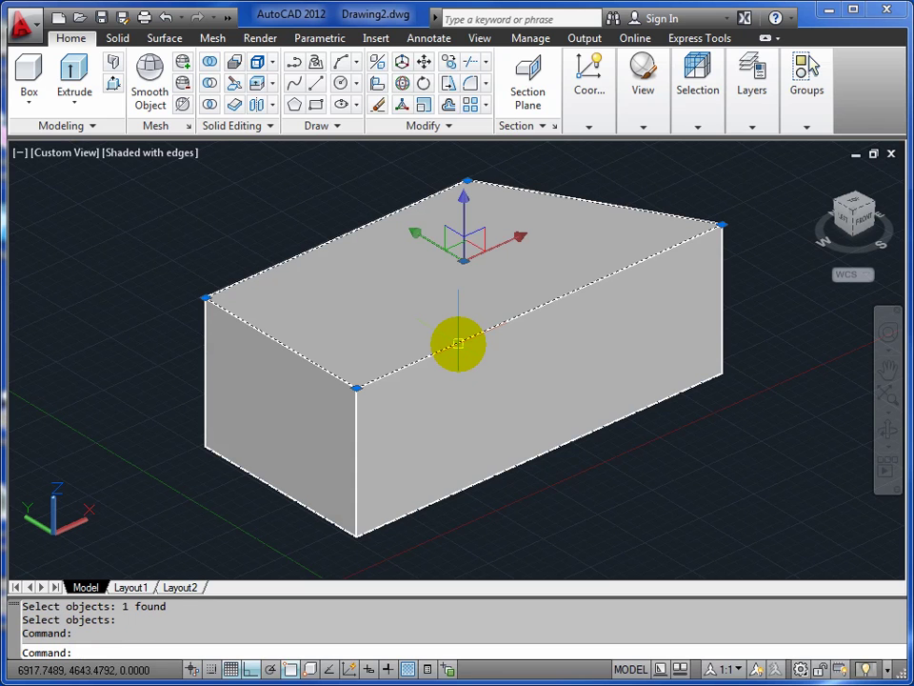
middle_drag(445, 290, 411, 319)
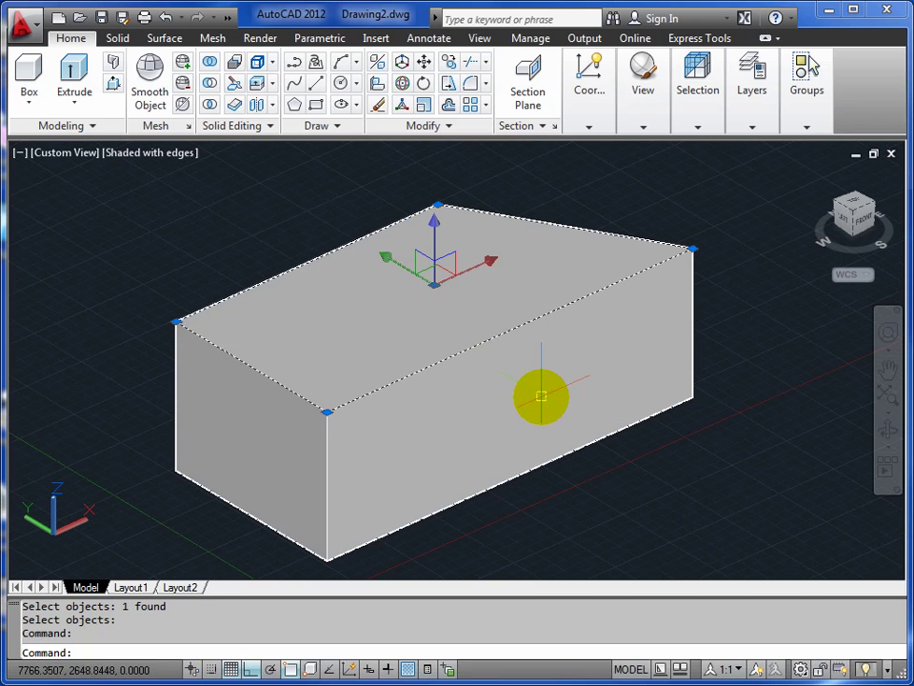
key(Escape)
key(Escape)
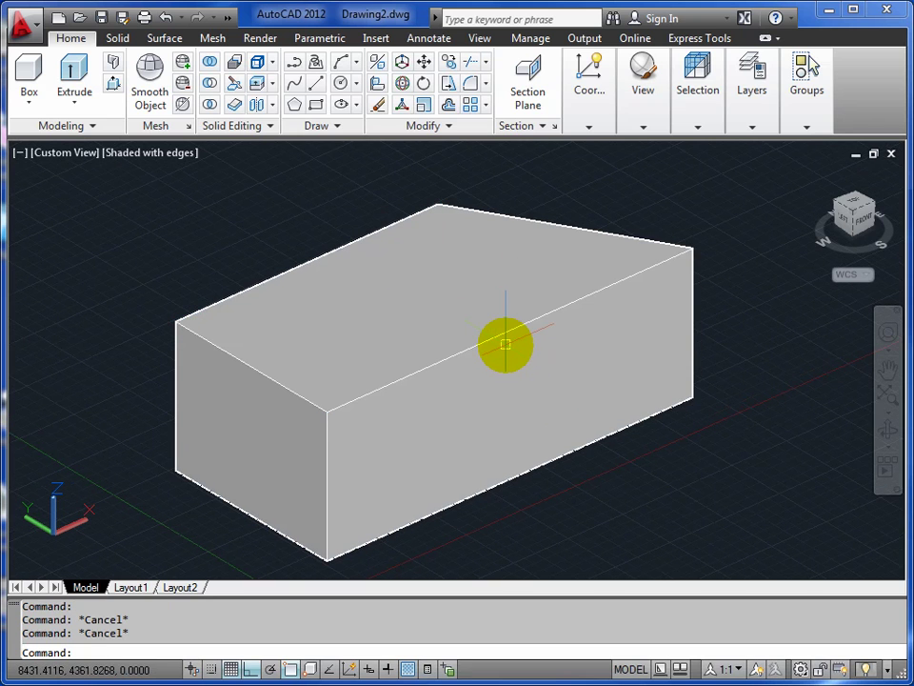
- List the top face to confirm it is a REGION at Z 3000, then select it
text(LIST)
key(Return)
click(434, 306)
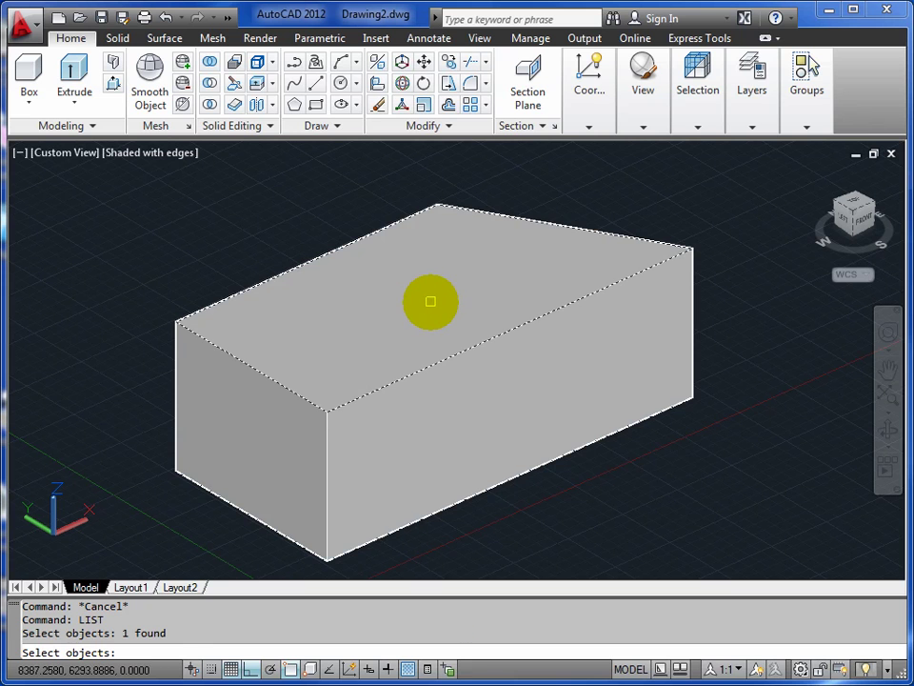
key(Return)
drag(43, 328, 445, 200)
double_click(224, 432)
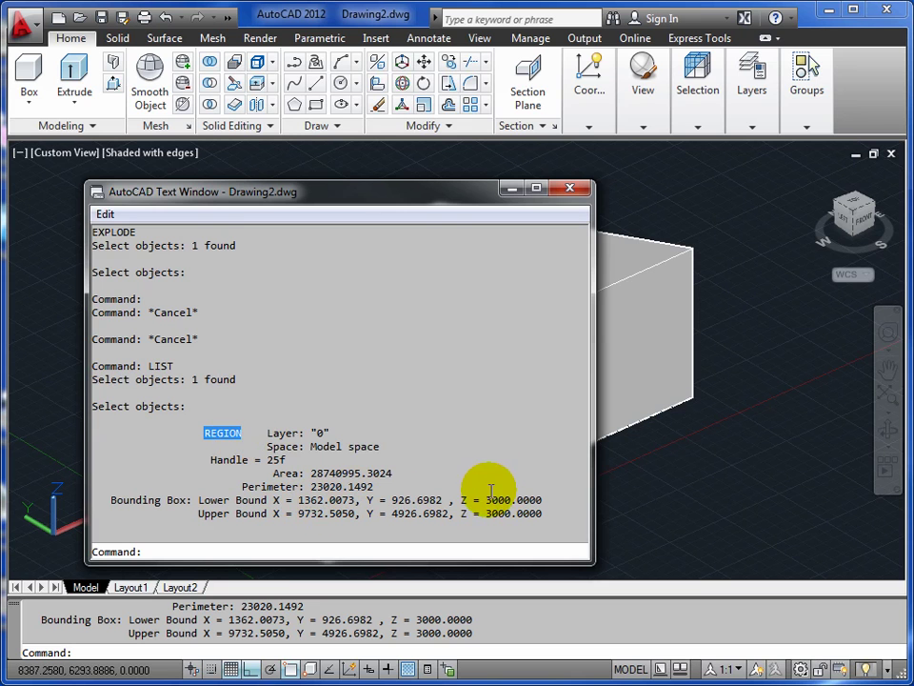
click(572, 193)
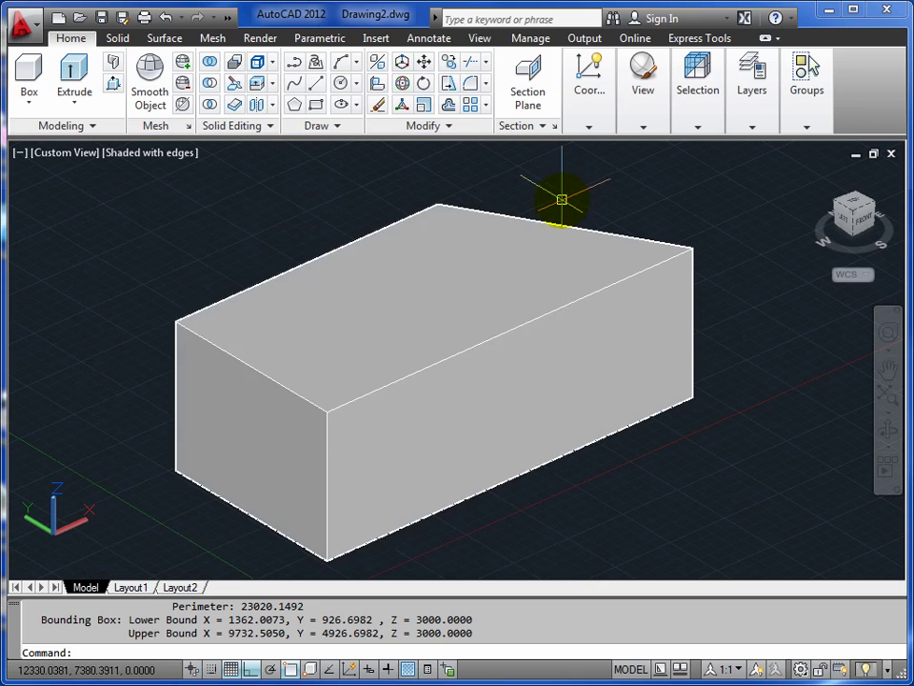
click(433, 307)
- Erase the selected top face and orbit around the open box
key(Delete)
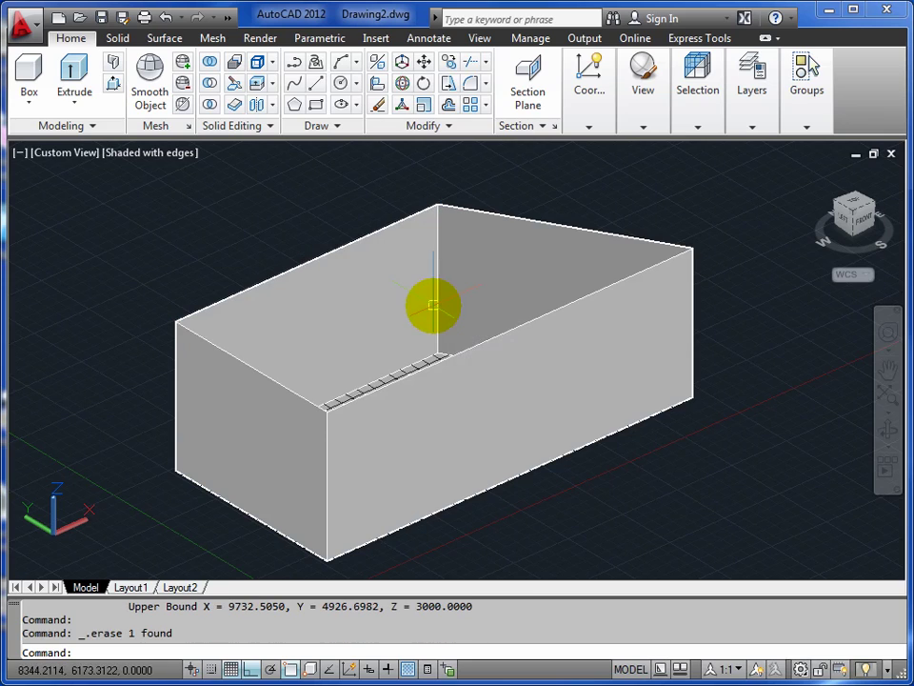
click(885, 430)
drag(429, 356, 400, 366)
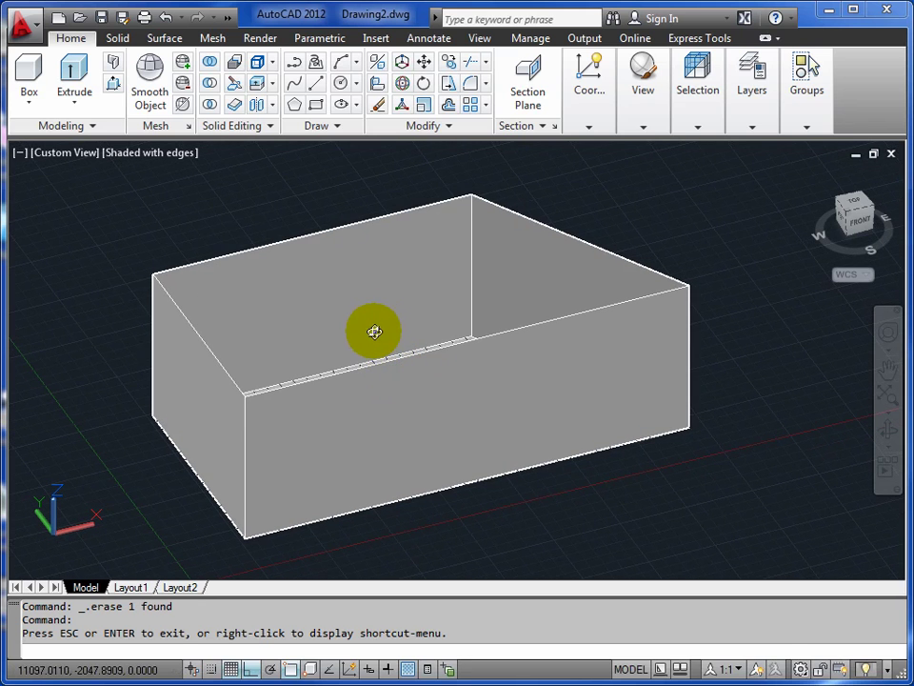
right_click(451, 376)
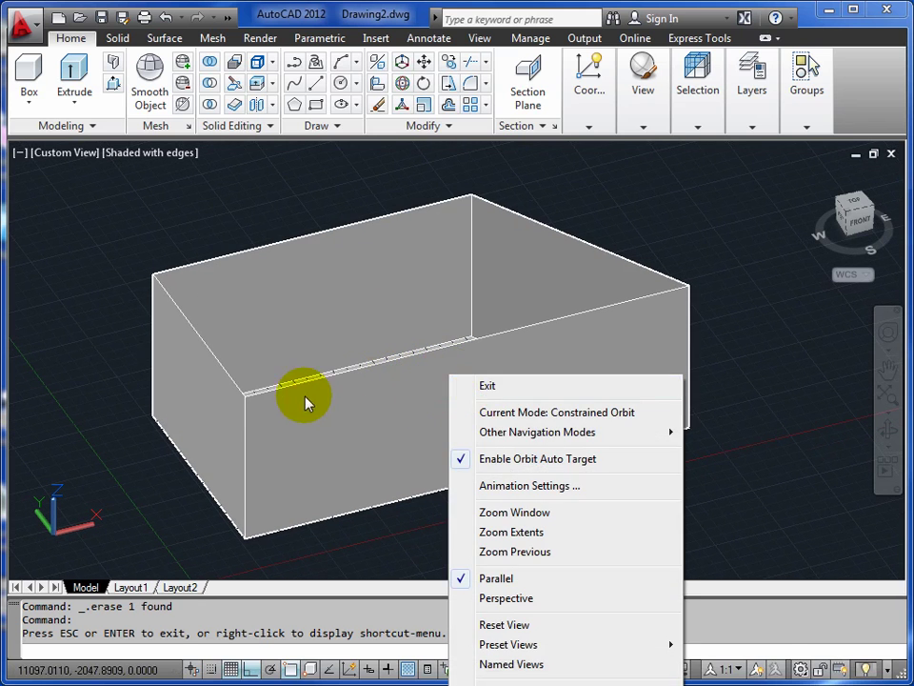
click(490, 386)
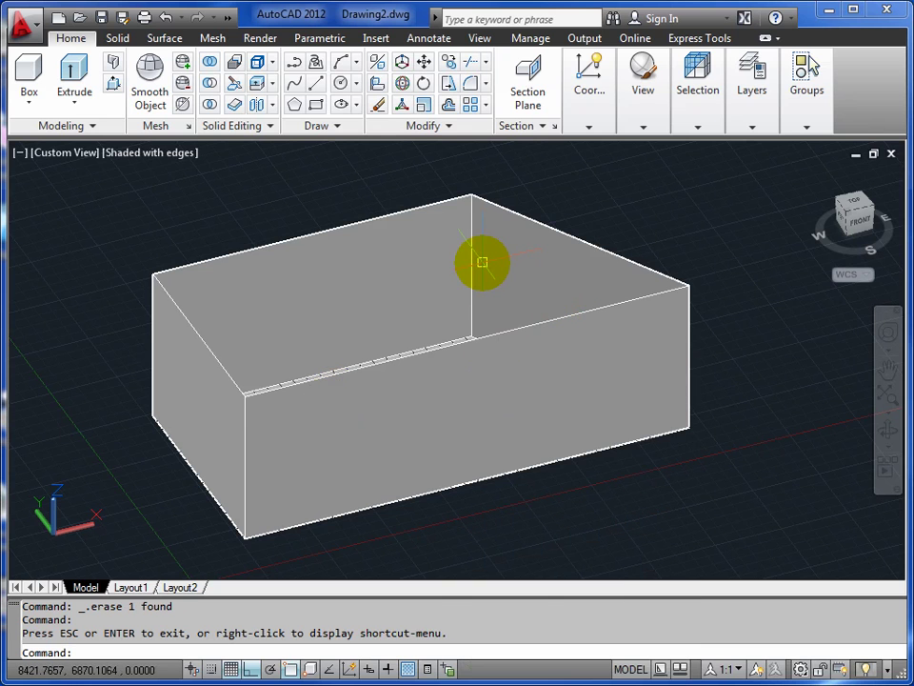
- Explode the shell again and check that its top edges are now lines
text(x)
key(Return)
click(354, 226)
key(Return)
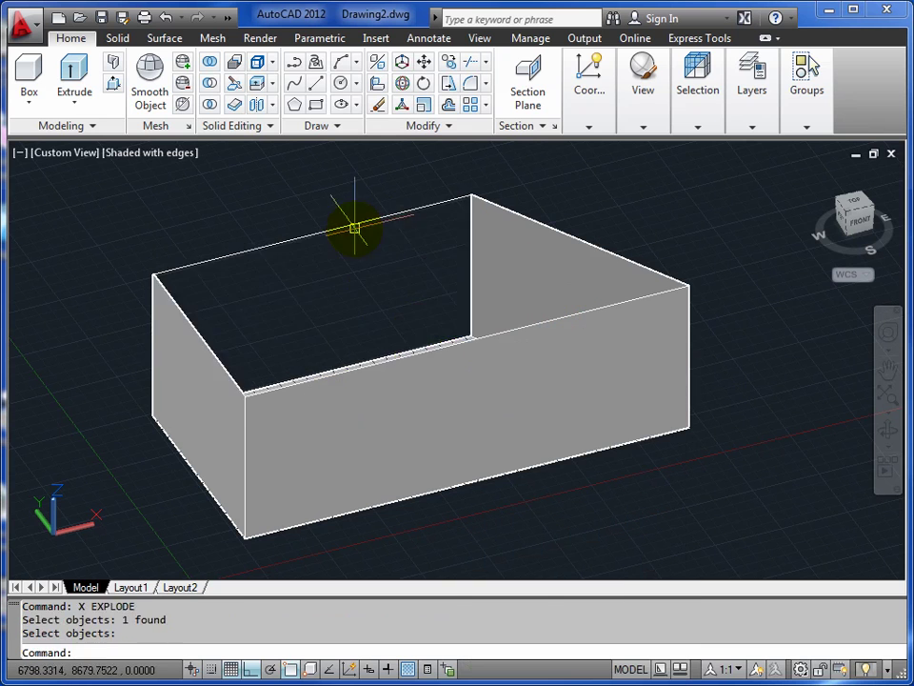
click(364, 220)
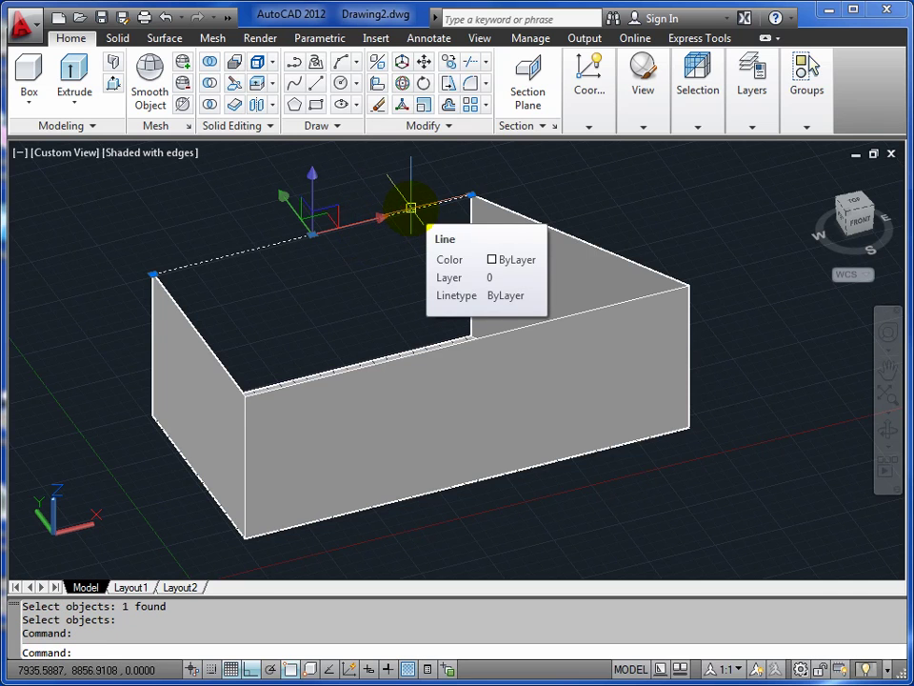
key(Escape)
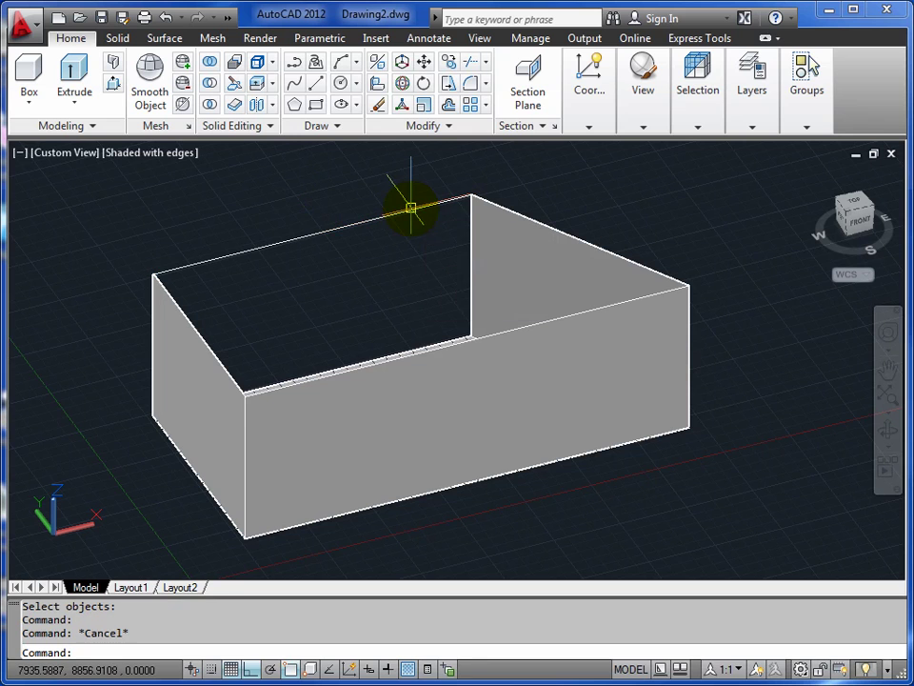
- Open booleans.dwg from the 3.00 3D Introductory folder
click(80, 19)
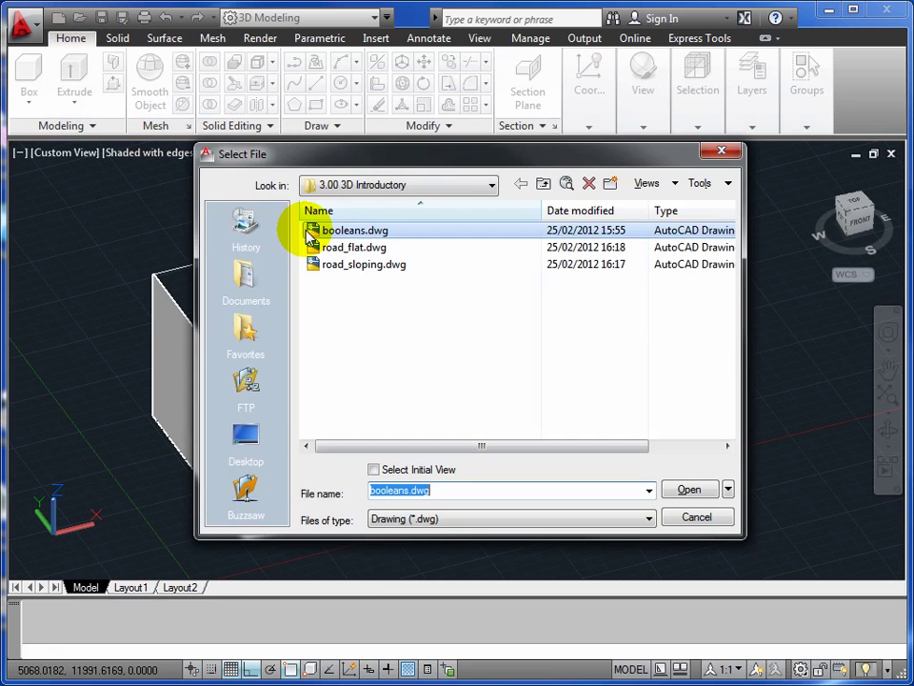
click(329, 232)
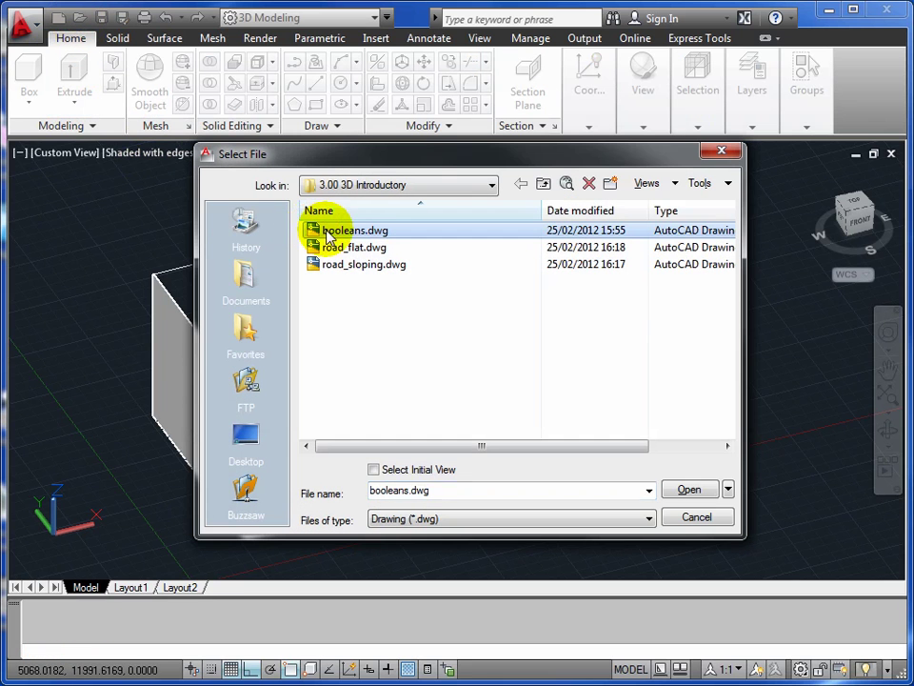
click(690, 491)
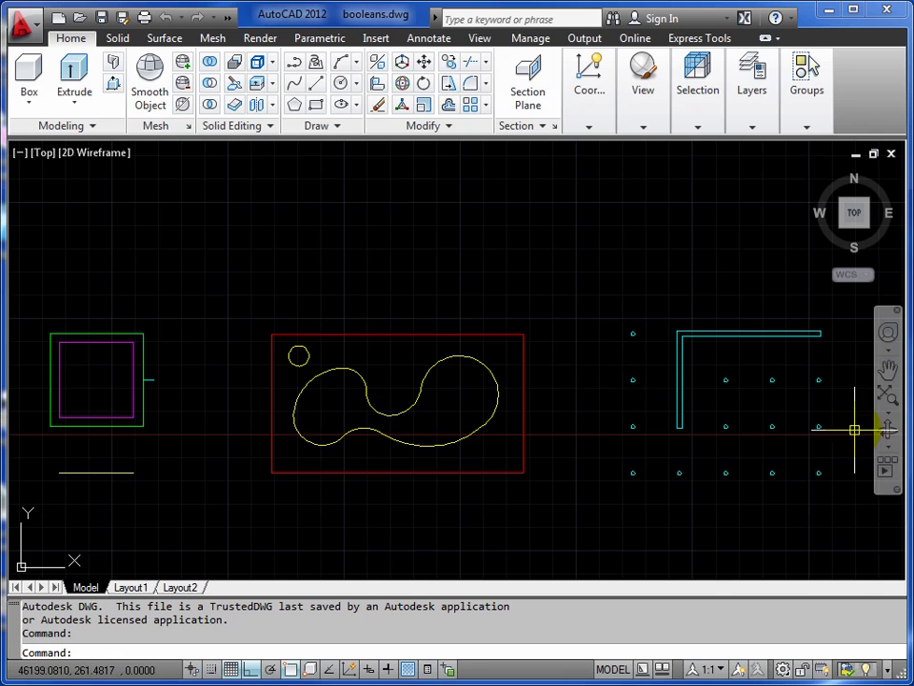
- Orbit out of Top view, zoom and pan so the squares and arch profile show in 3D
click(889, 433)
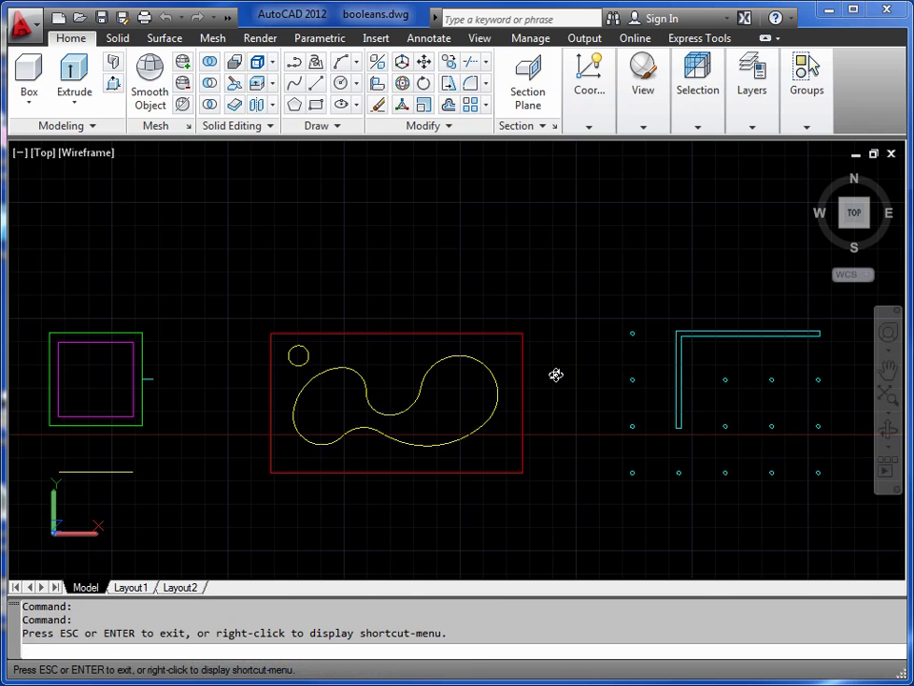
mouse_move(556, 373)
mouse_down()
mouse_move(547, 388)
mouse_move(517, 331)
mouse_move(527, 253)
mouse_move(530, 263)
mouse_up()
drag(425, 260, 383, 302)
scroll(384, 302, up, 5)
scroll(316, 318, up, 1)
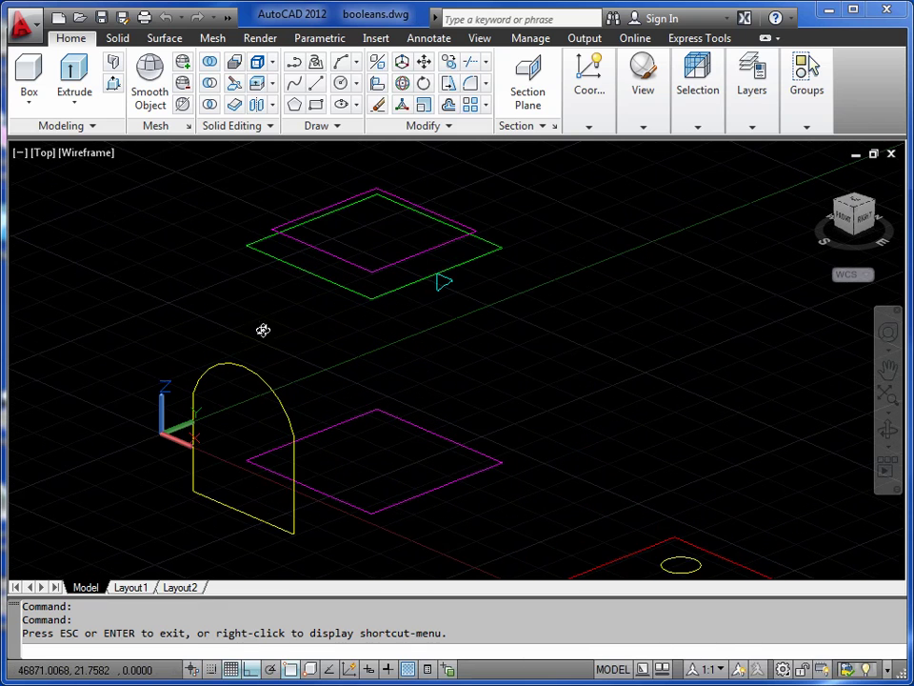
right_click(336, 406)
click(373, 416)
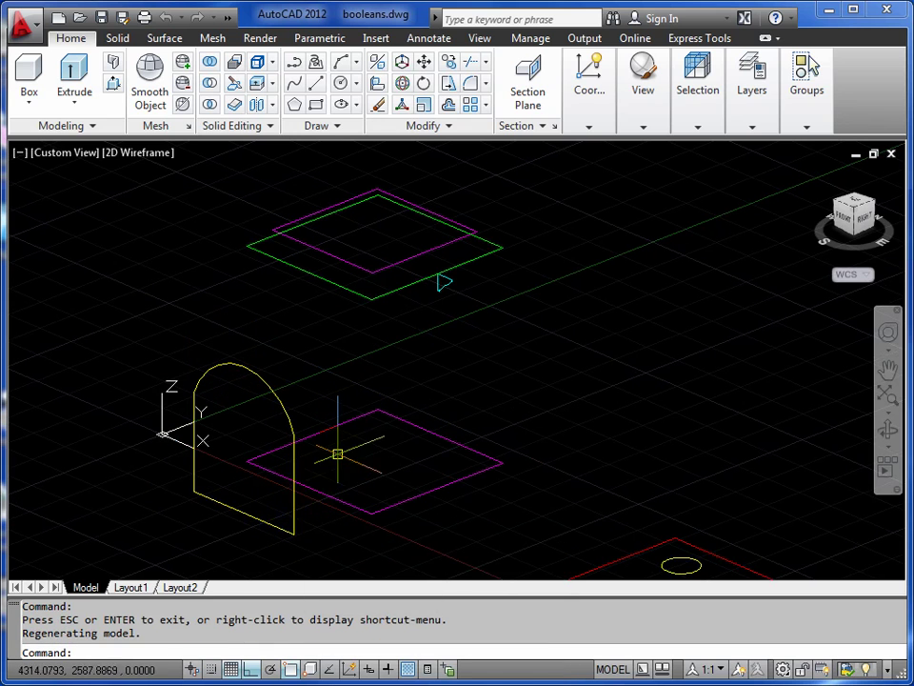
mouse_move(337, 454)
middle_down()
mouse_move(325, 455)
mouse_move(301, 431)
middle_up()
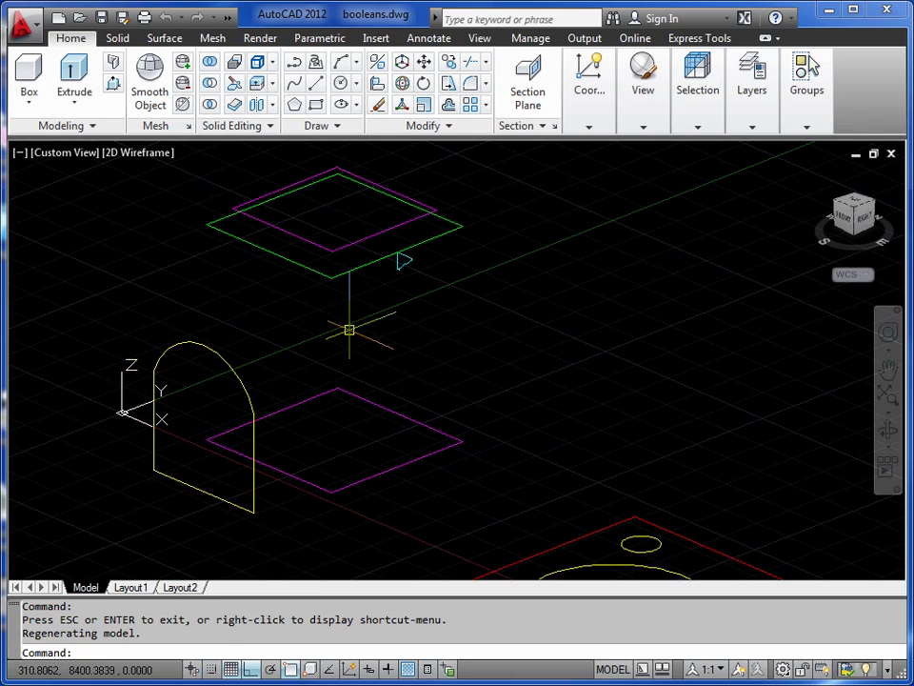
middle_drag(350, 329, 391, 339)
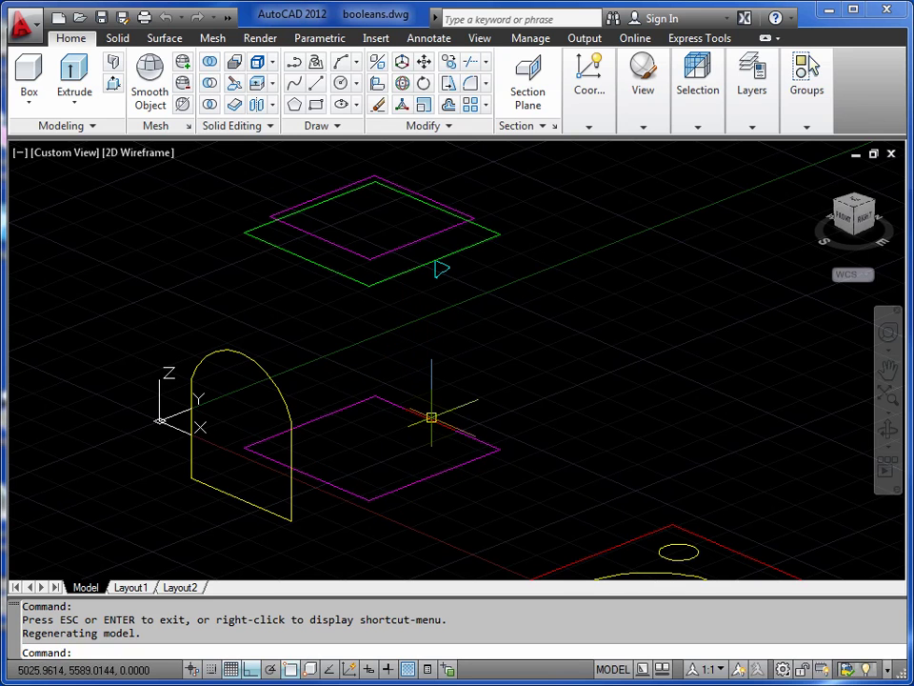
mouse_move(430, 420)
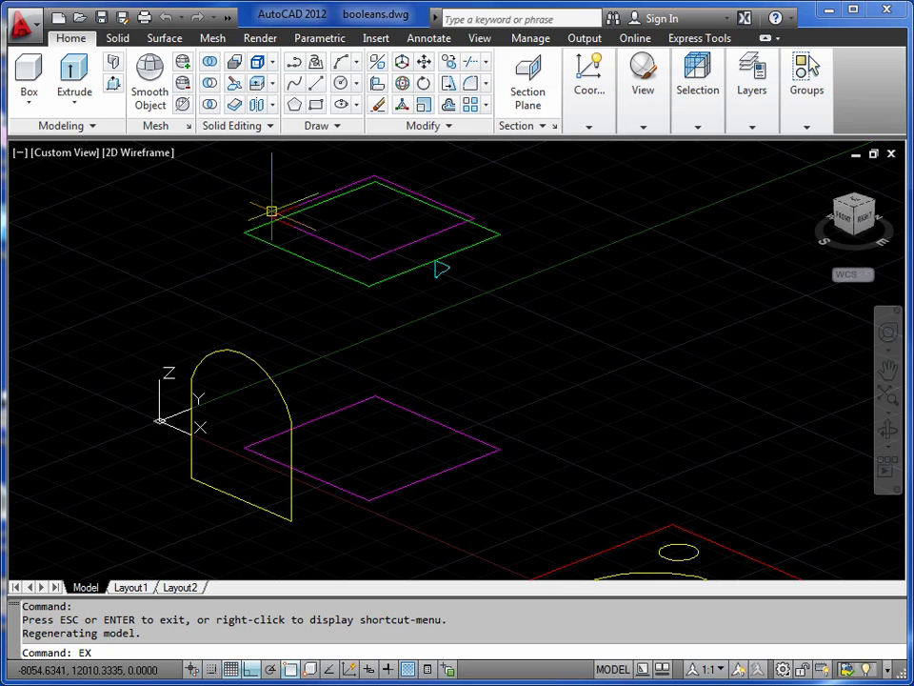
- Extrude the lower magenta square up to the upper square's corner height
key(Return)
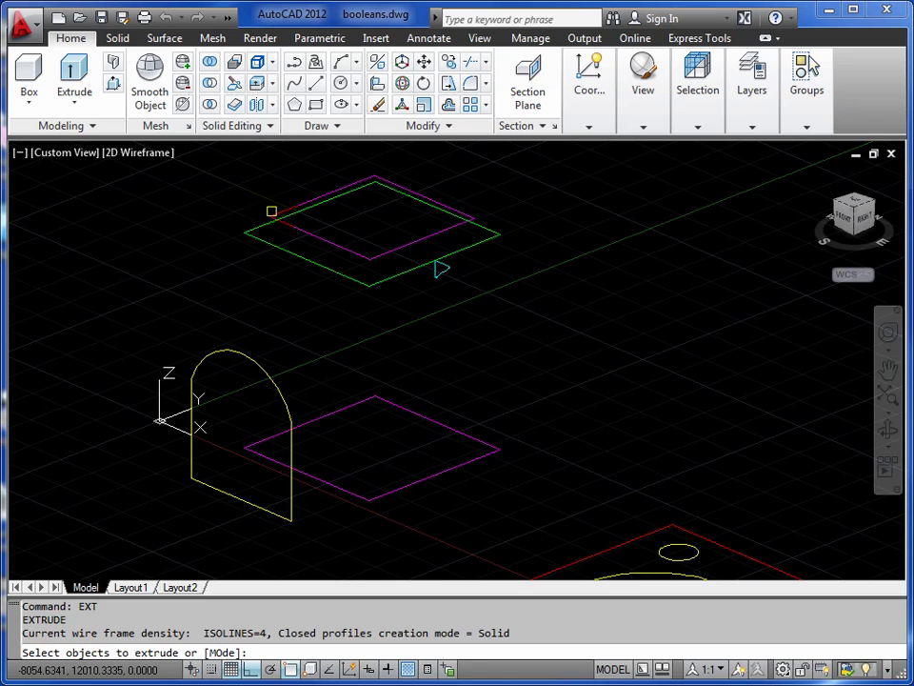
click(341, 407)
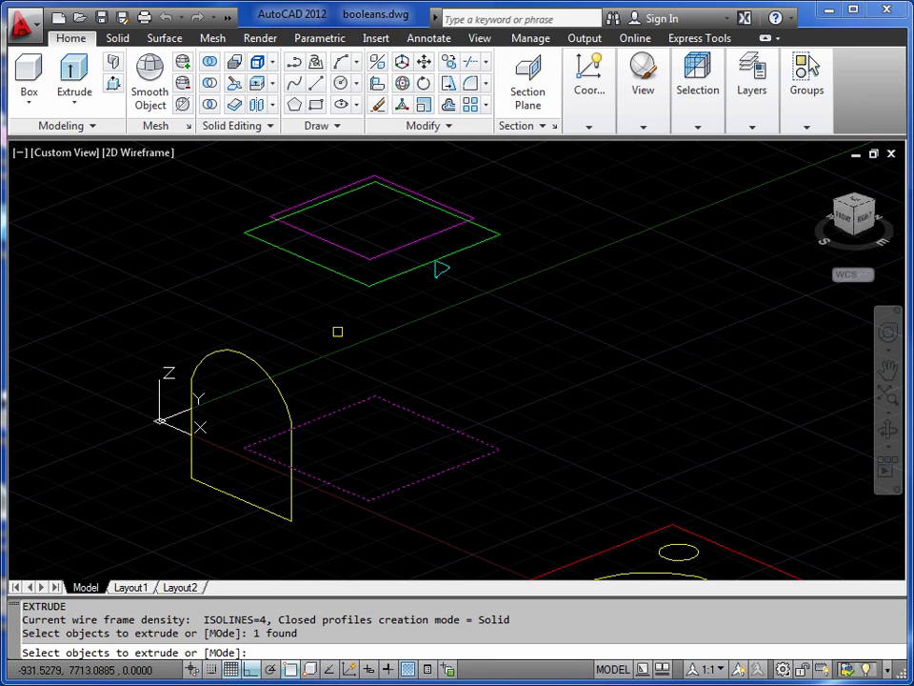
key(Return)
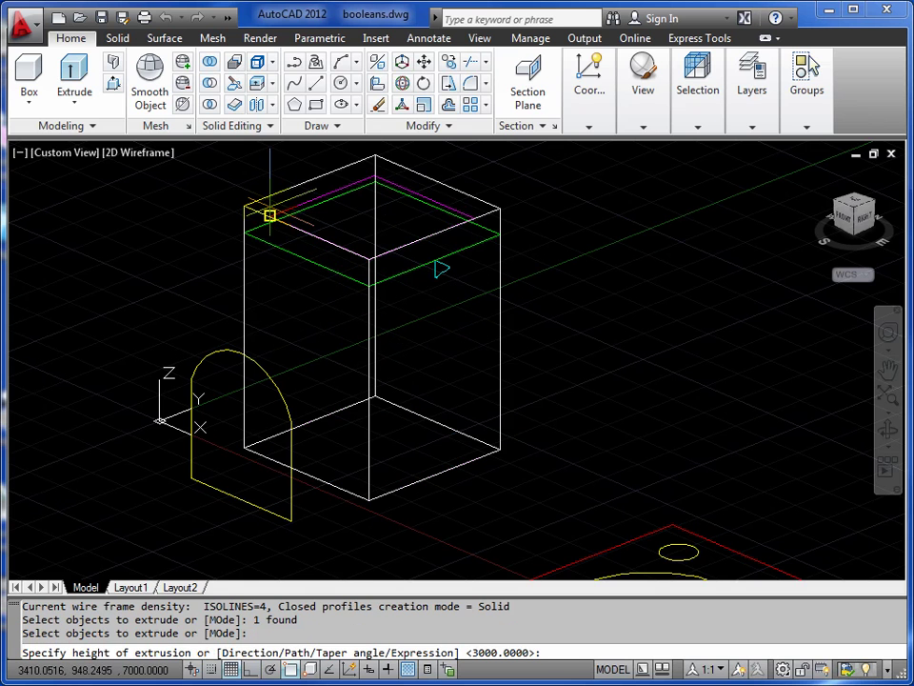
scroll(270, 215, up, 3)
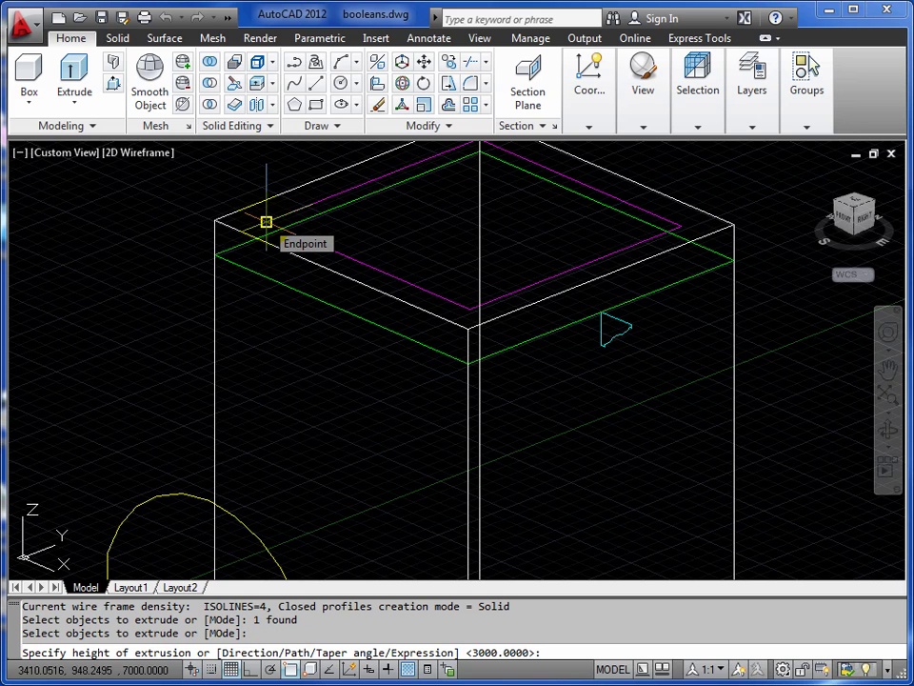
click(266, 222)
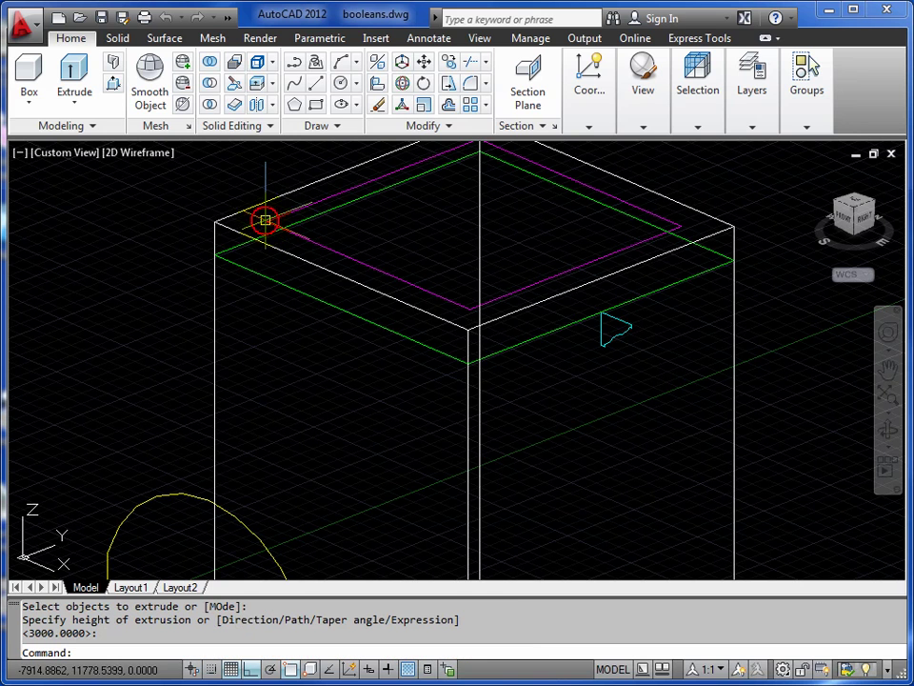
scroll(372, 281, down, 3)
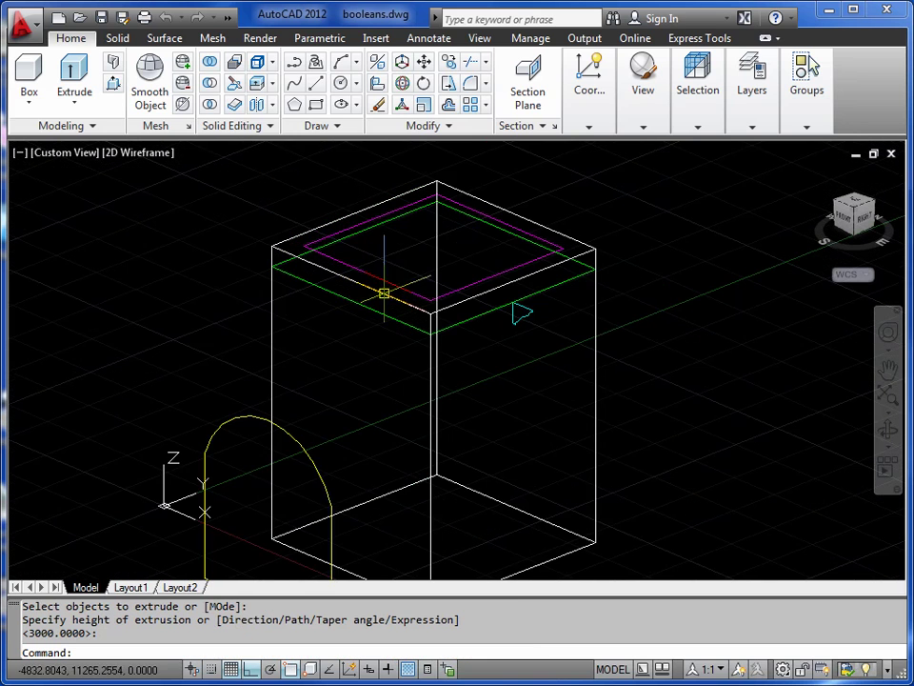
click(130, 155)
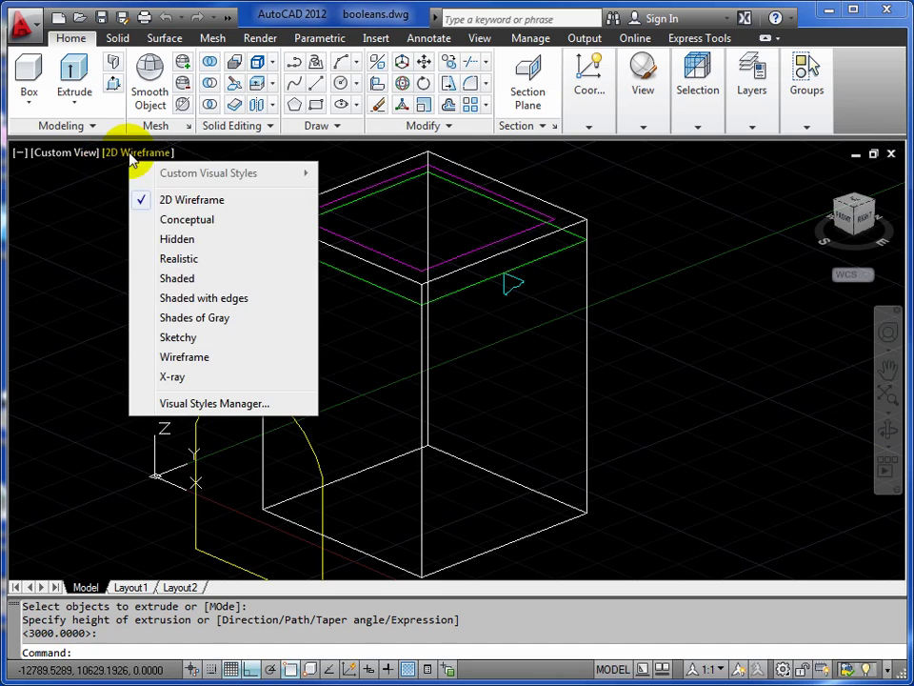
click(175, 297)
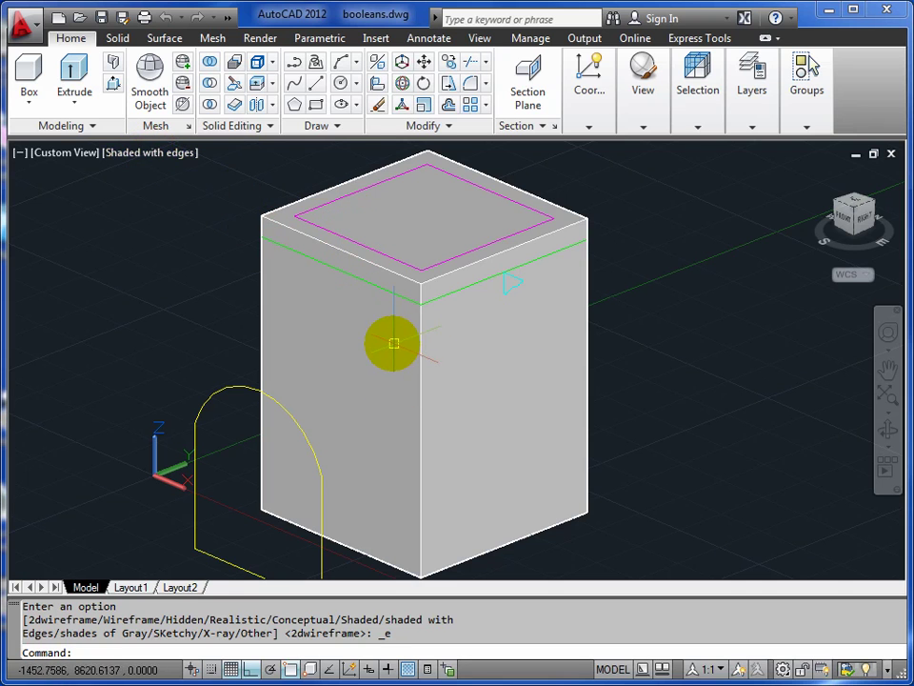
click(150, 158)
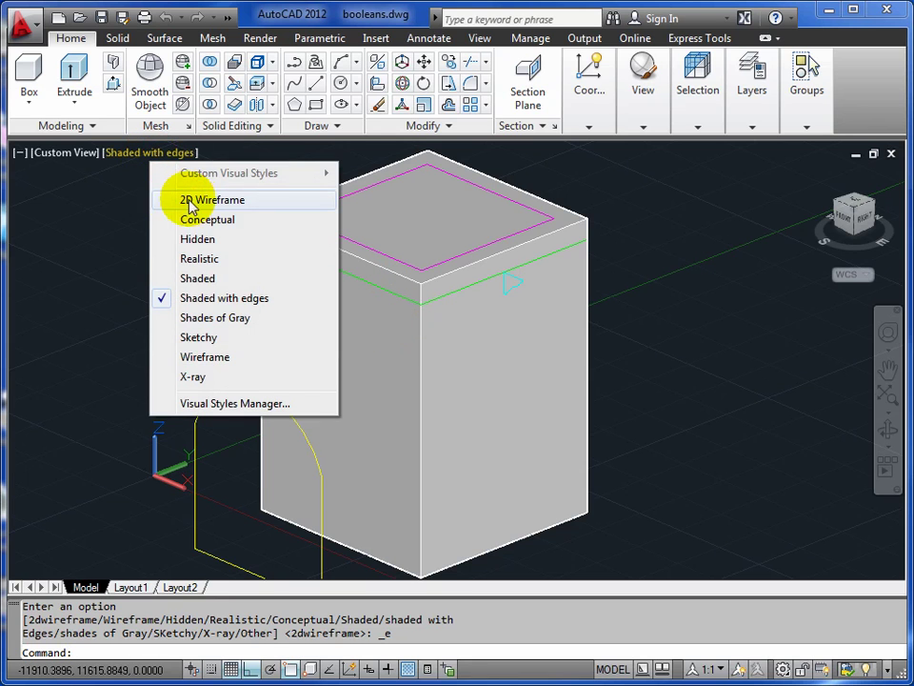
click(195, 377)
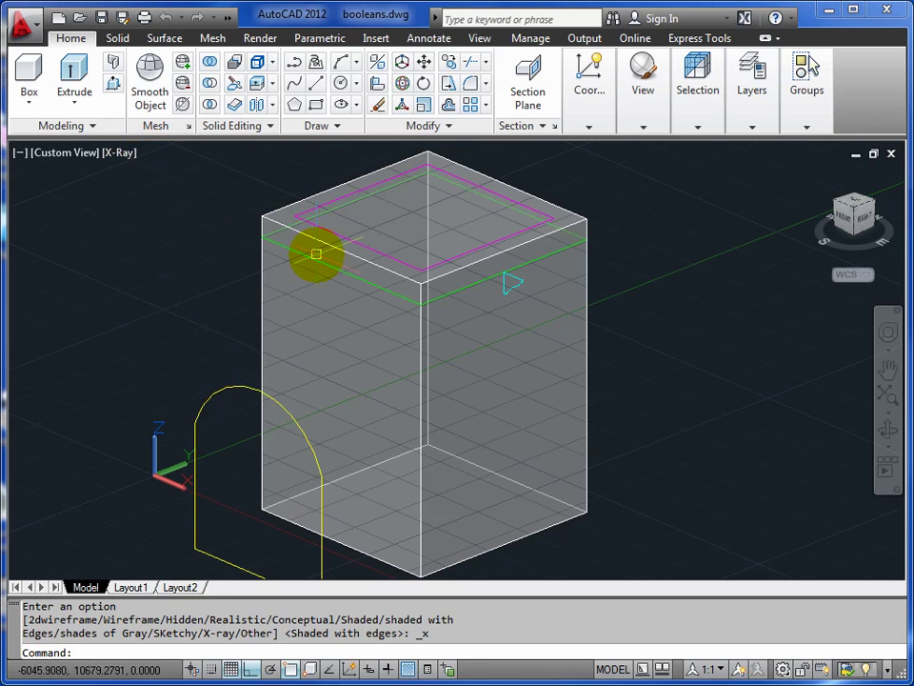
middle_drag(317, 252, 297, 267)
text(EXT)
key(Return)
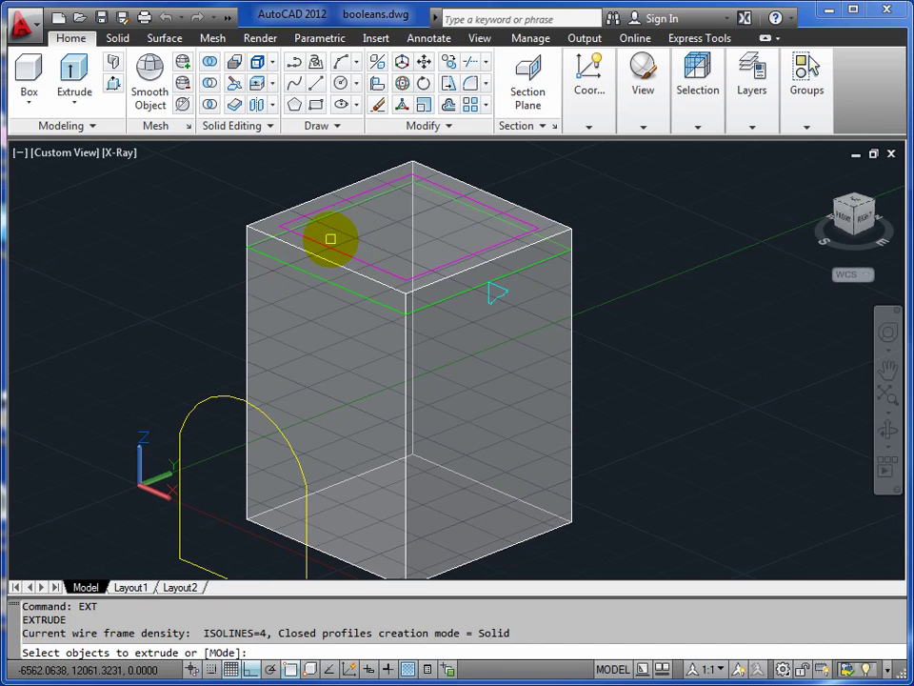
click(341, 251)
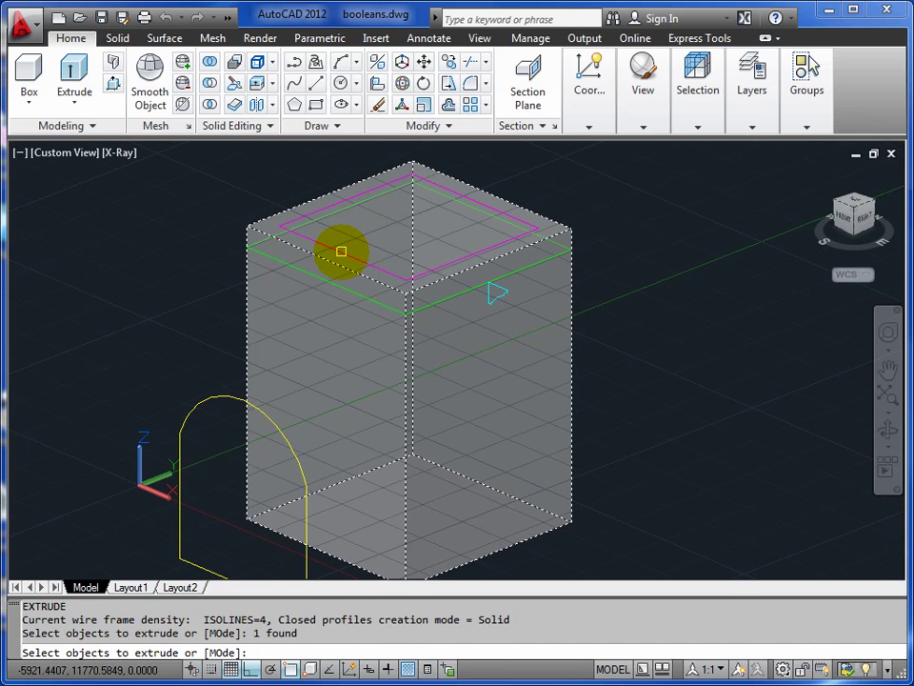
click(341, 252)
key(Escape)
key(Escape)
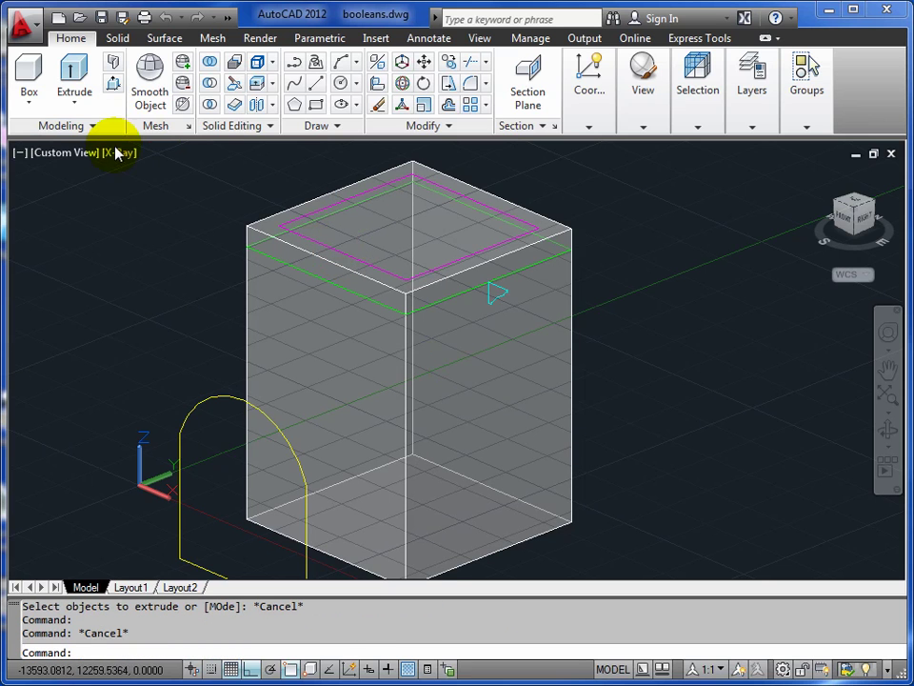
click(118, 154)
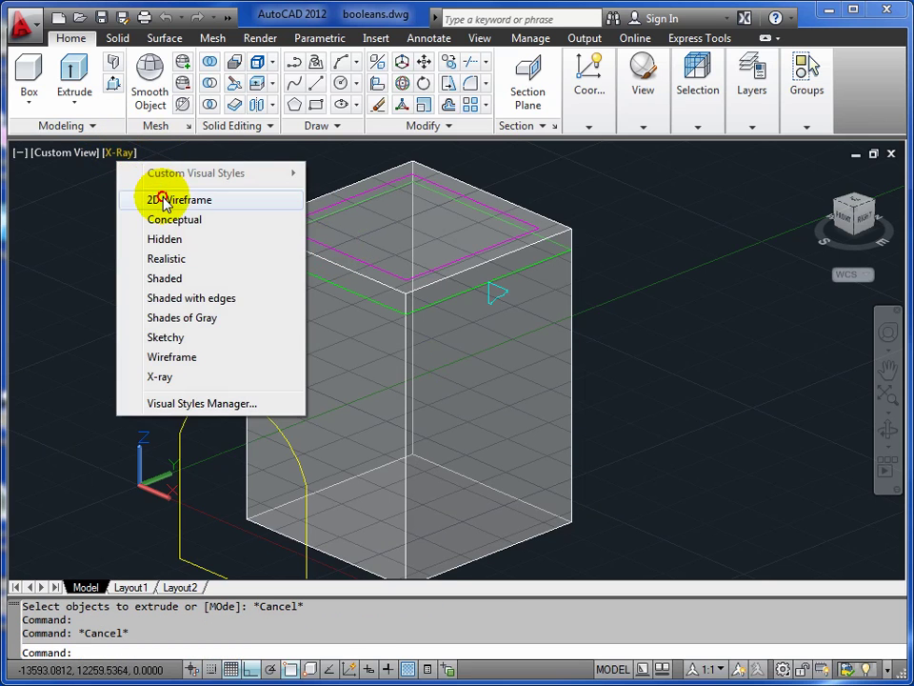
click(163, 198)
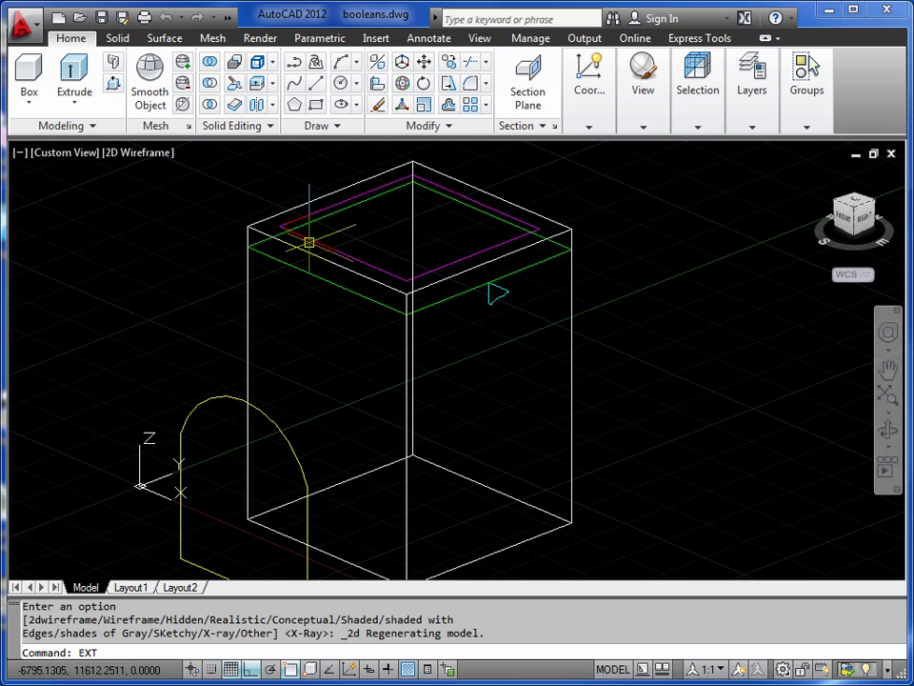
- Extrude the upper magenta rectangle -1000 units downward into a slab
key(Return)
click(325, 247)
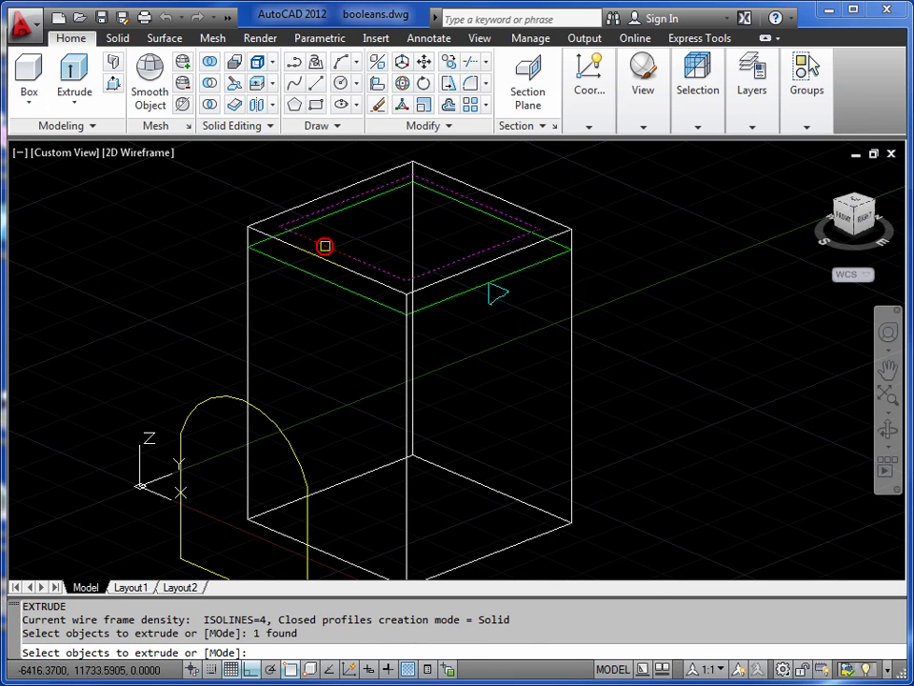
key(Return)
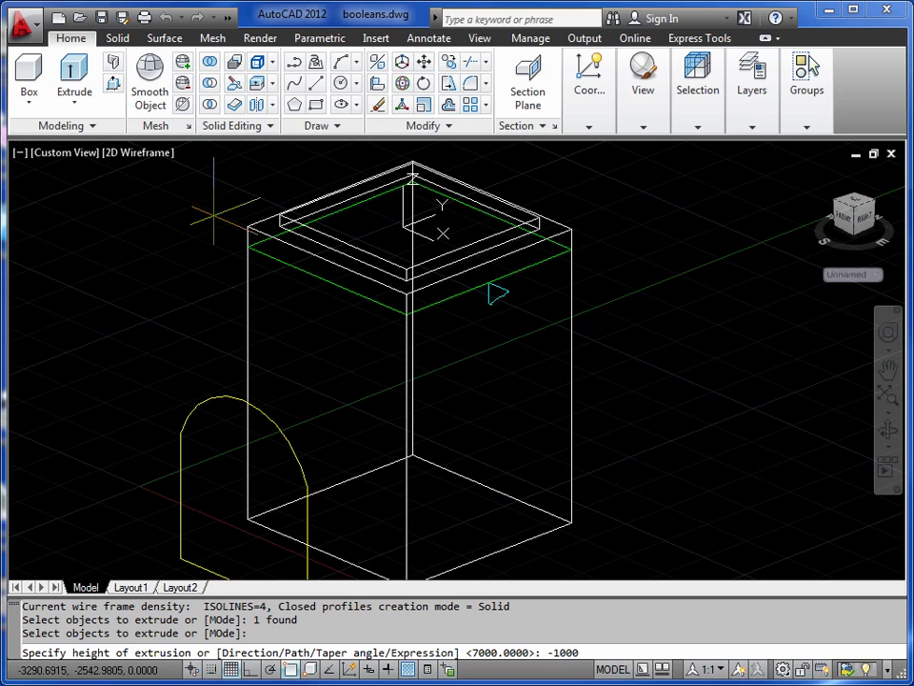
key(Return)
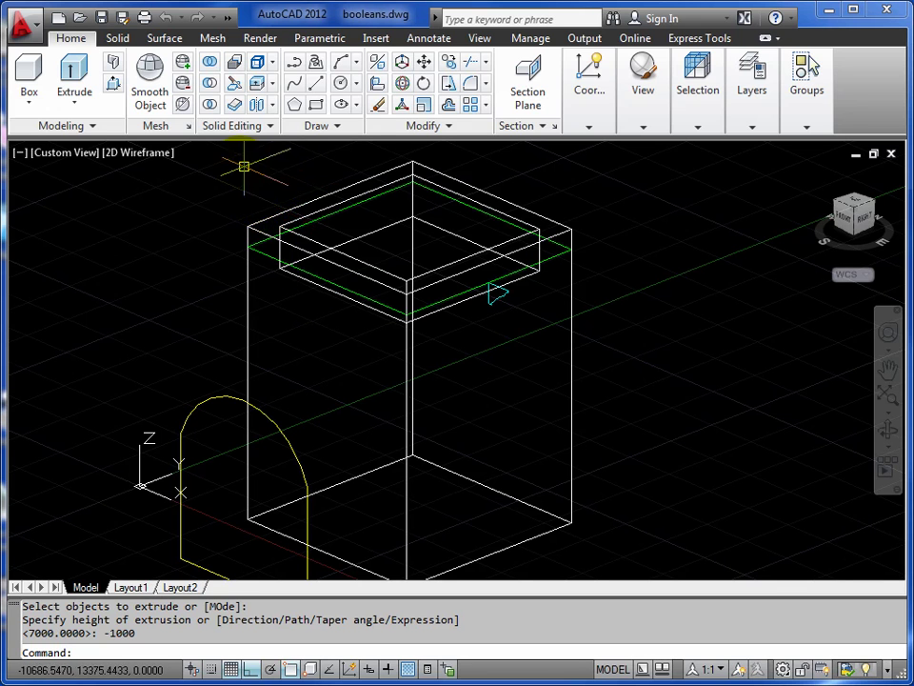
click(150, 157)
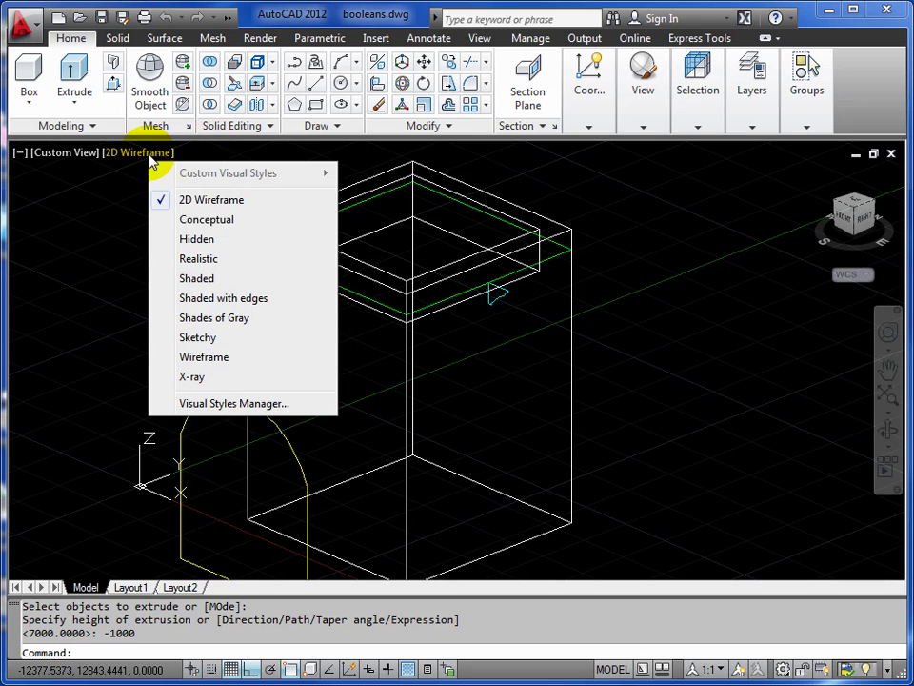
- Switch the viewport to the X-ray visual style and orbit slightly around the boxes
click(204, 379)
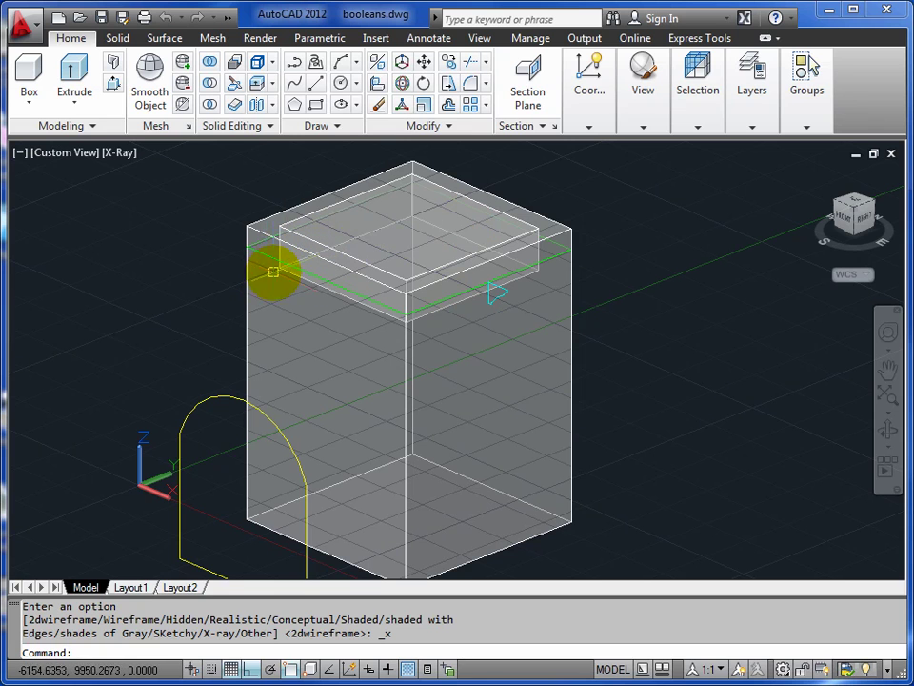
click(886, 429)
drag(572, 305, 439, 300)
right_click(427, 278)
click(457, 288)
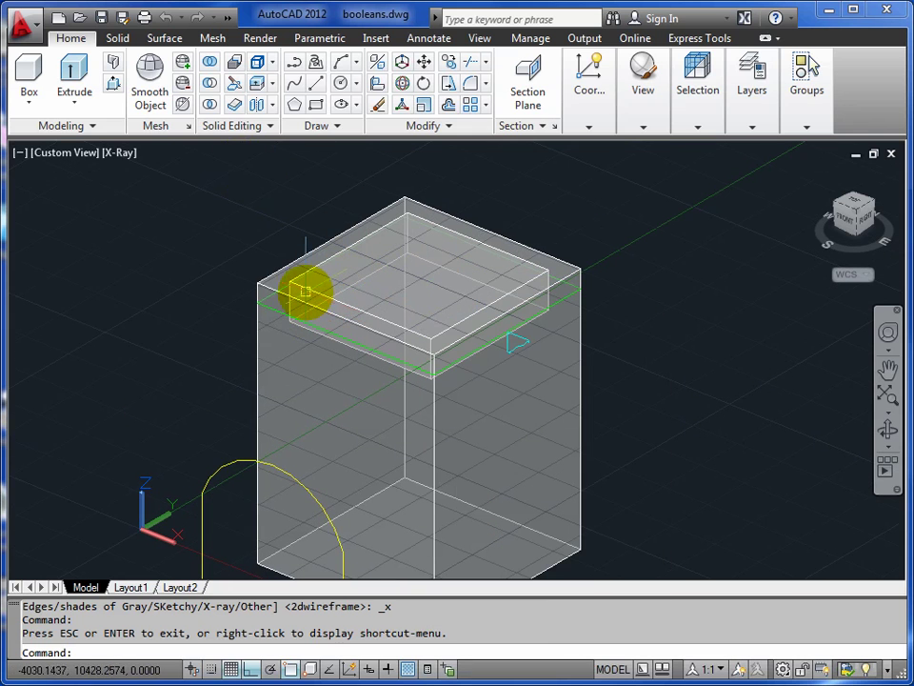
- Subtract the small top box from the large box
click(210, 84)
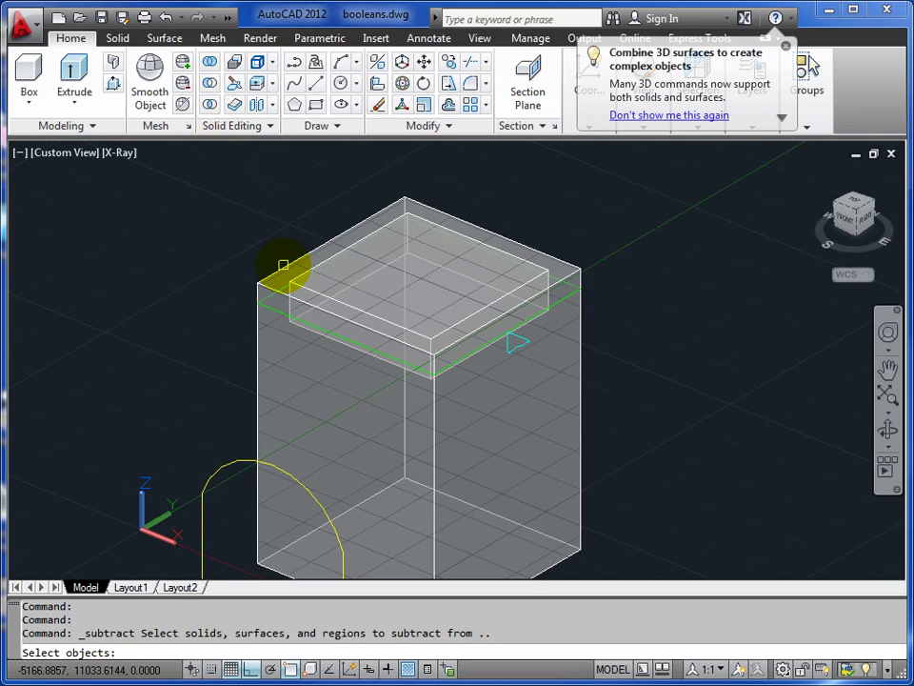
click(283, 264)
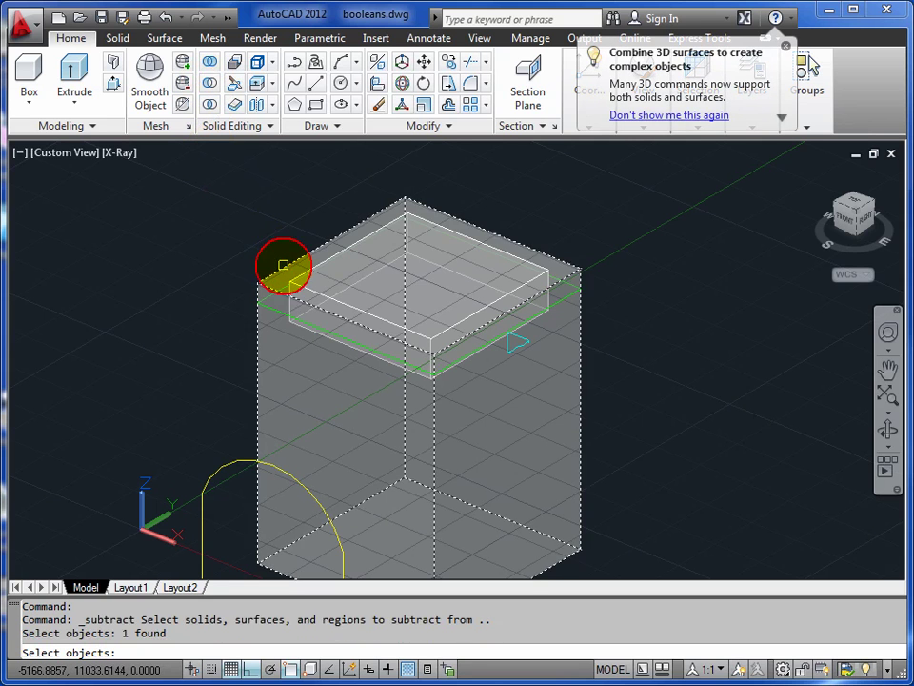
key(Return)
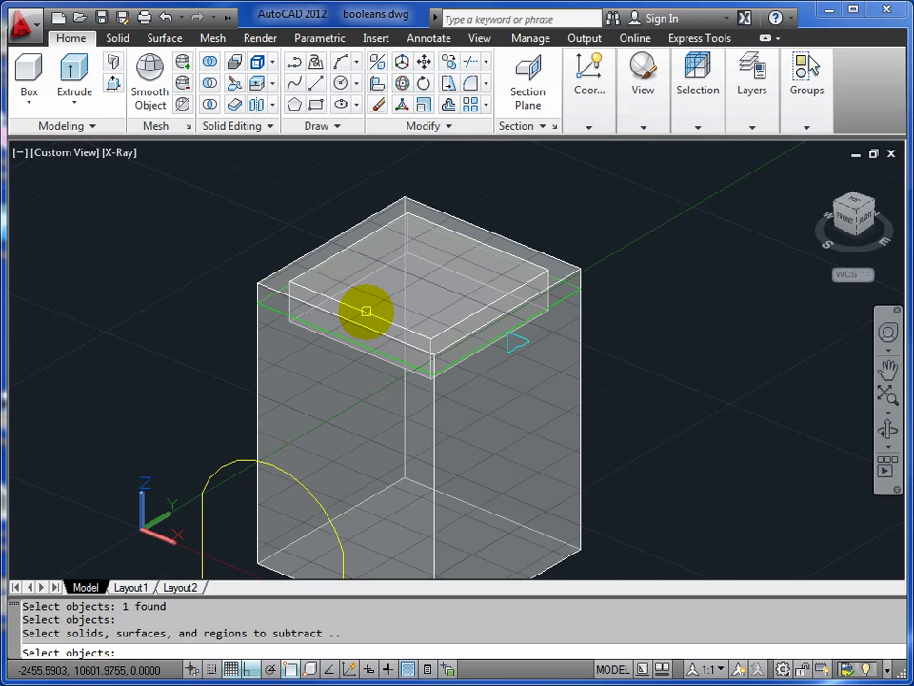
click(366, 311)
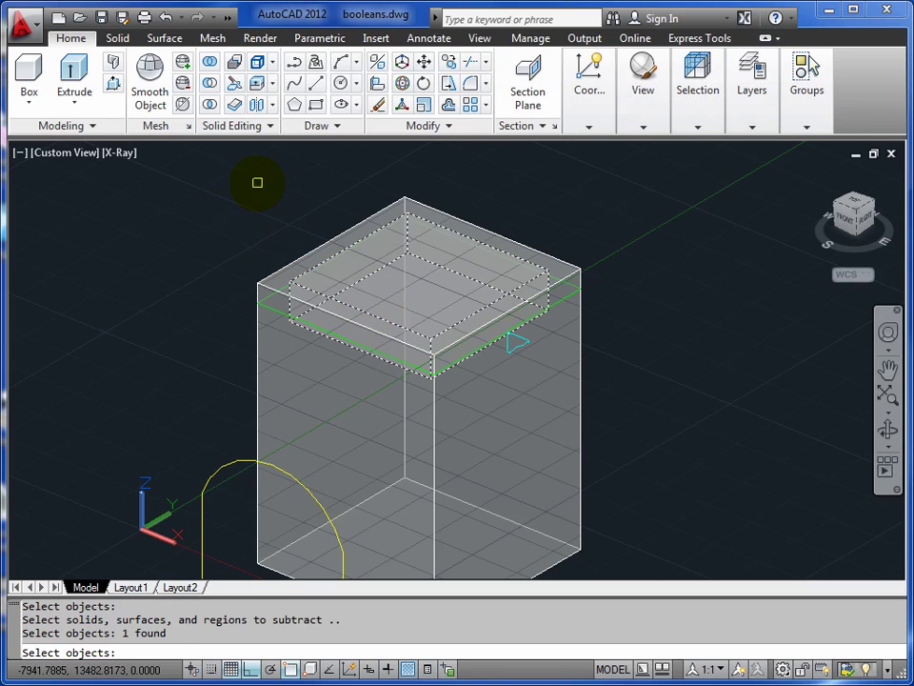
key(Return)
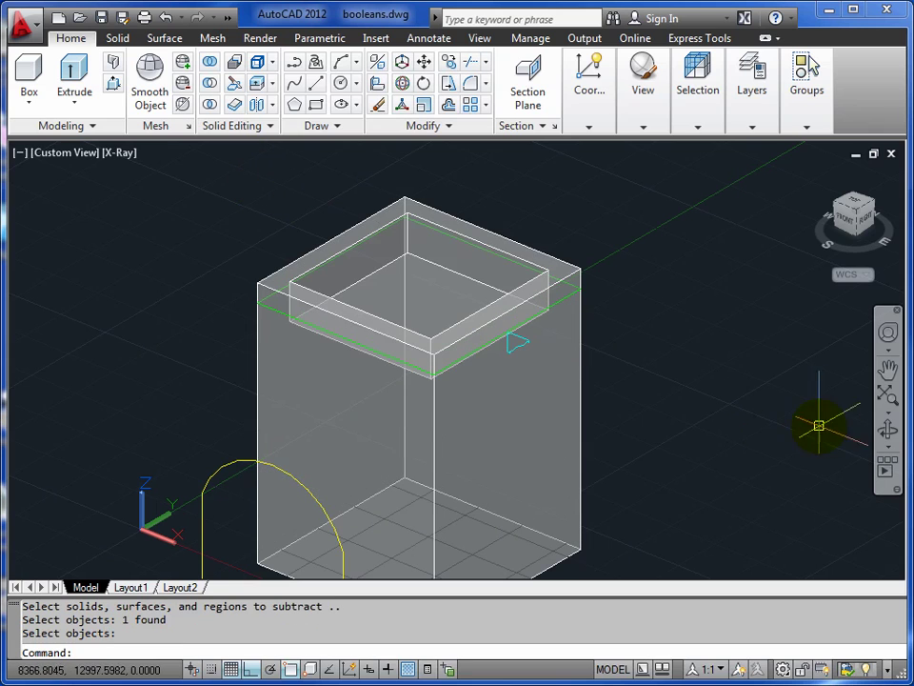
- Orbit and zoom in to look down into the new square recess
click(886, 429)
drag(495, 352, 456, 352)
scroll(449, 347, up, 3)
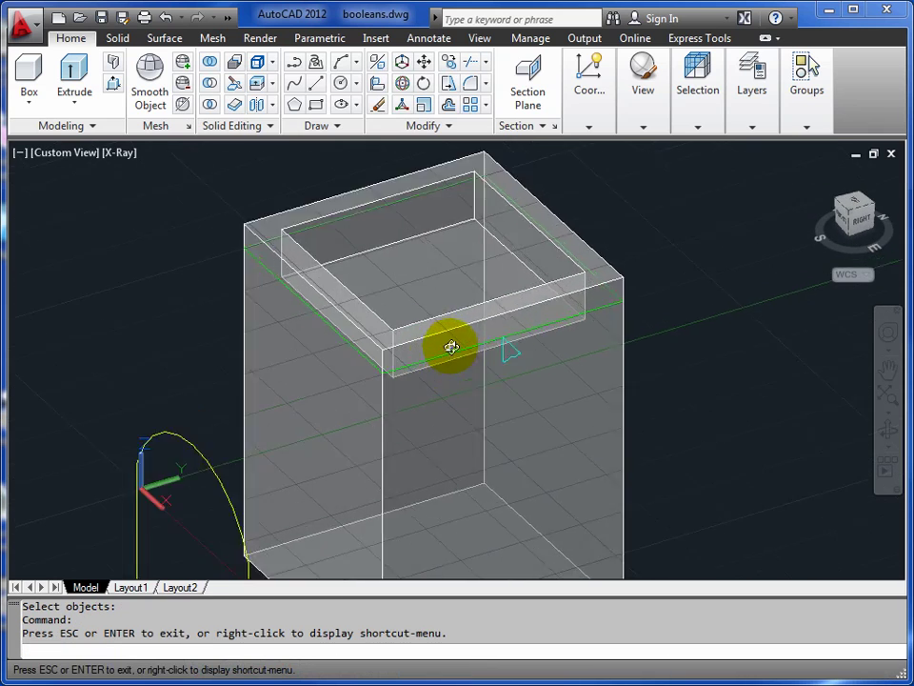
right_click(113, 157)
click(162, 167)
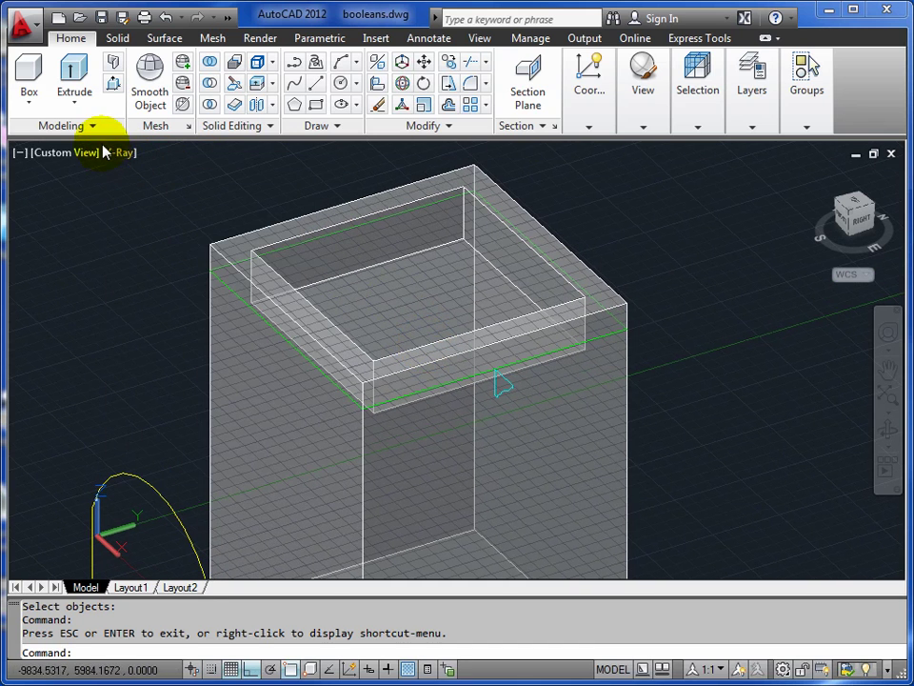
click(116, 154)
- View the pocketed box Shaded with edges from another angle, then return to 2D Wireframe
click(159, 298)
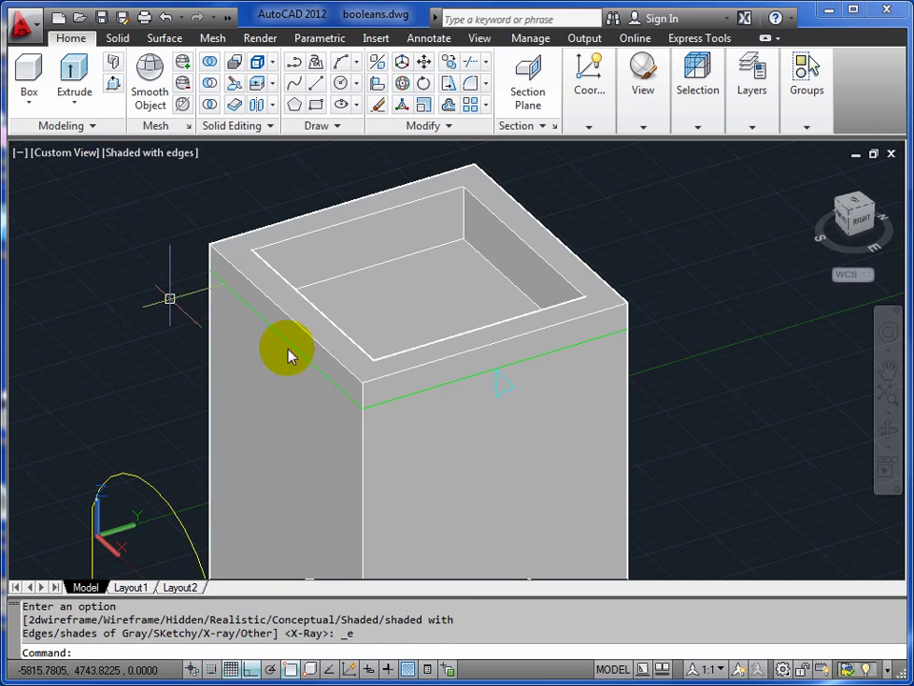
click(893, 438)
drag(473, 361, 410, 293)
right_click(409, 293)
click(445, 305)
click(140, 152)
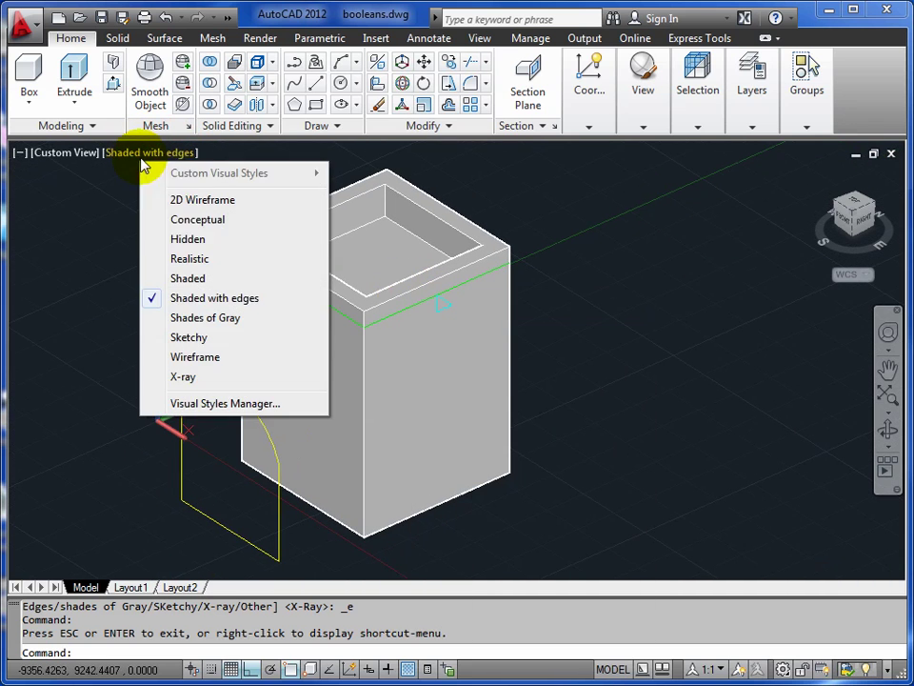
click(189, 198)
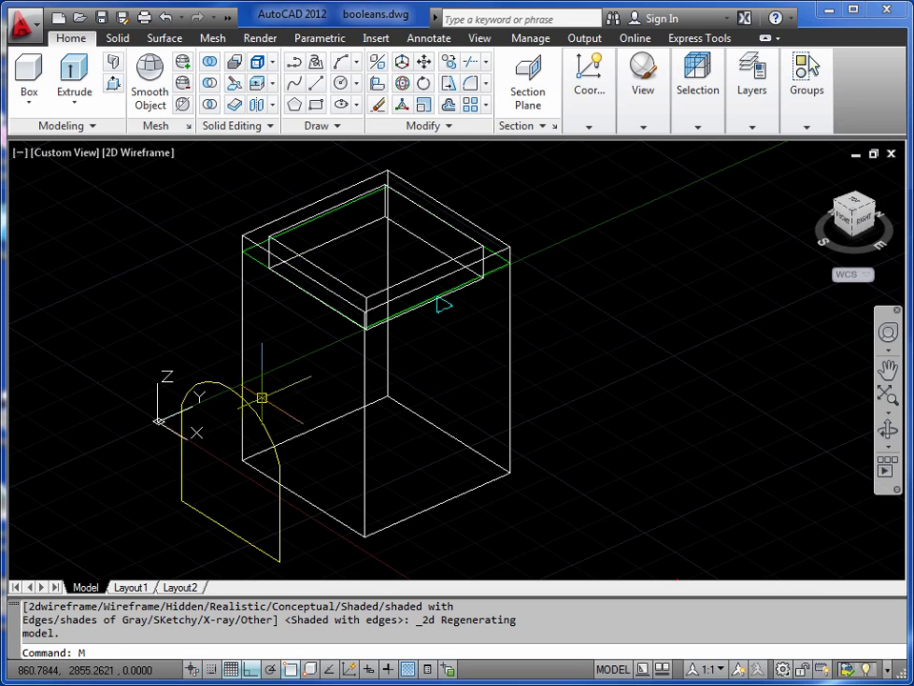
- Mirror the yellow arch about a vertical line through the box's bottom corner, keeping the original
key(Return)
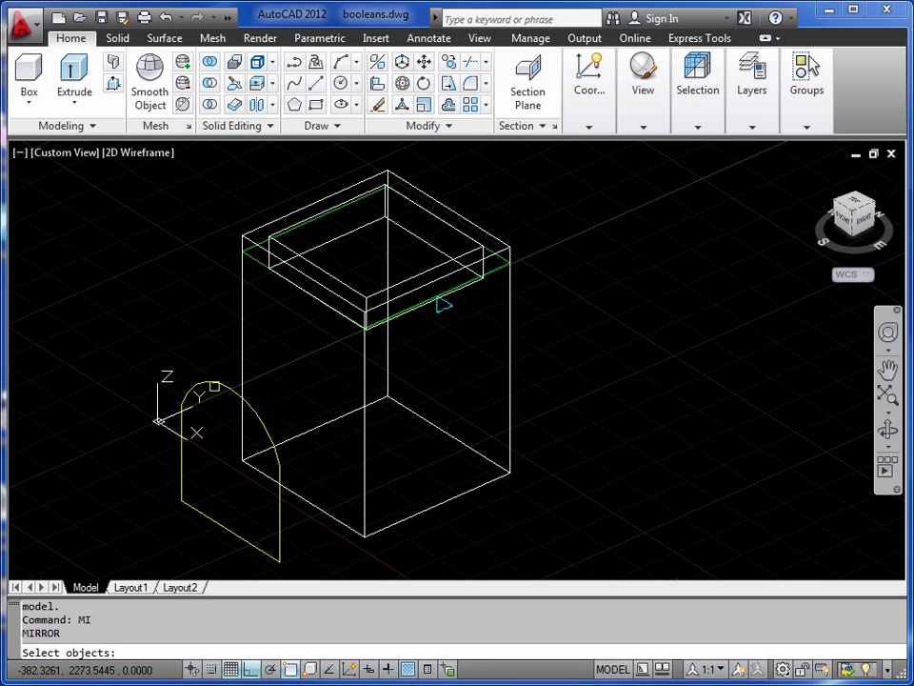
click(211, 382)
key(Return)
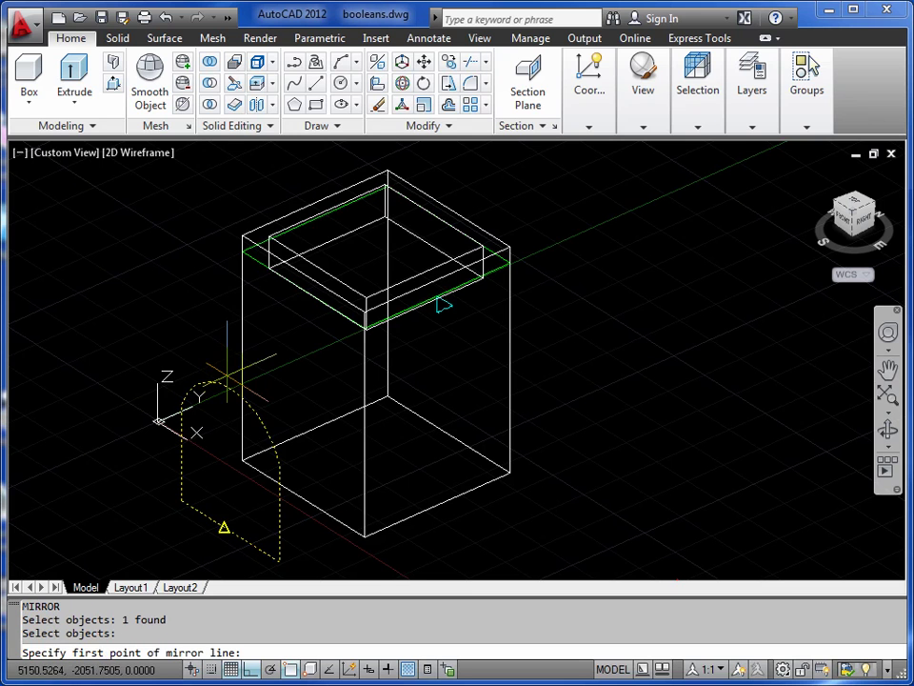
click(364, 538)
click(386, 394)
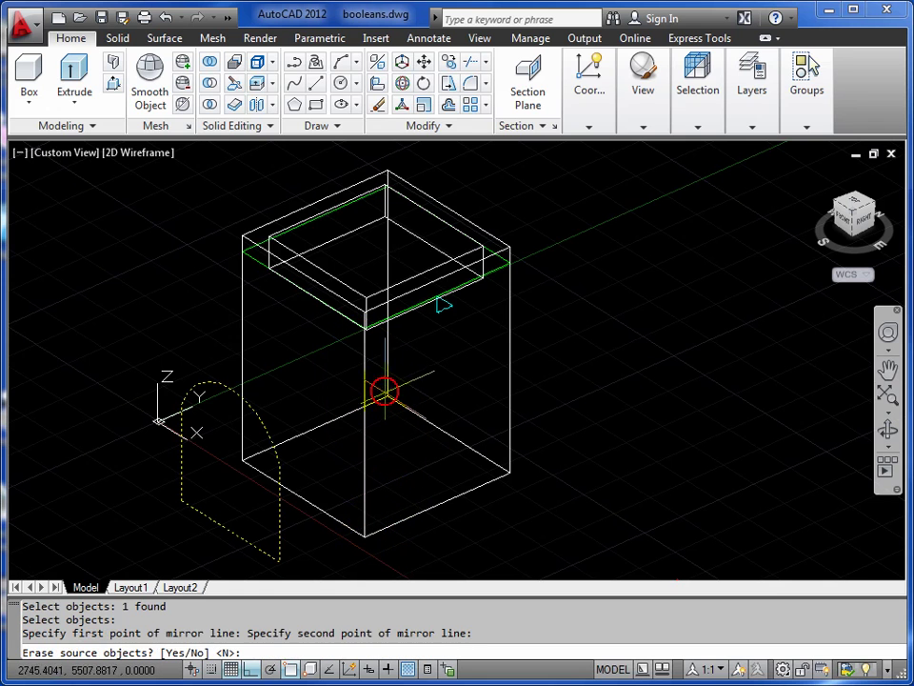
key(Return)
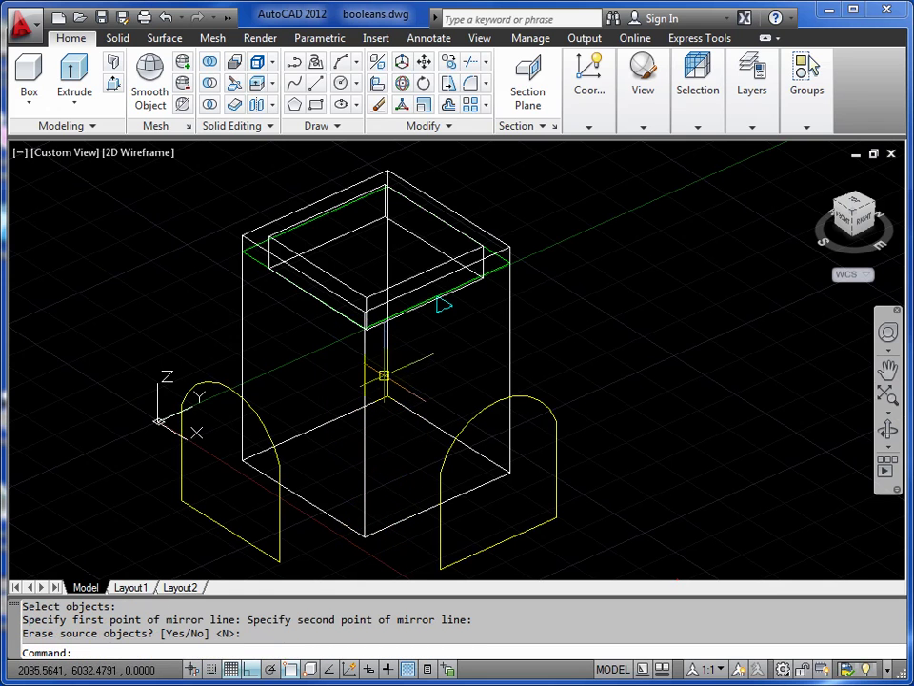
middle_drag(351, 371, 350, 333)
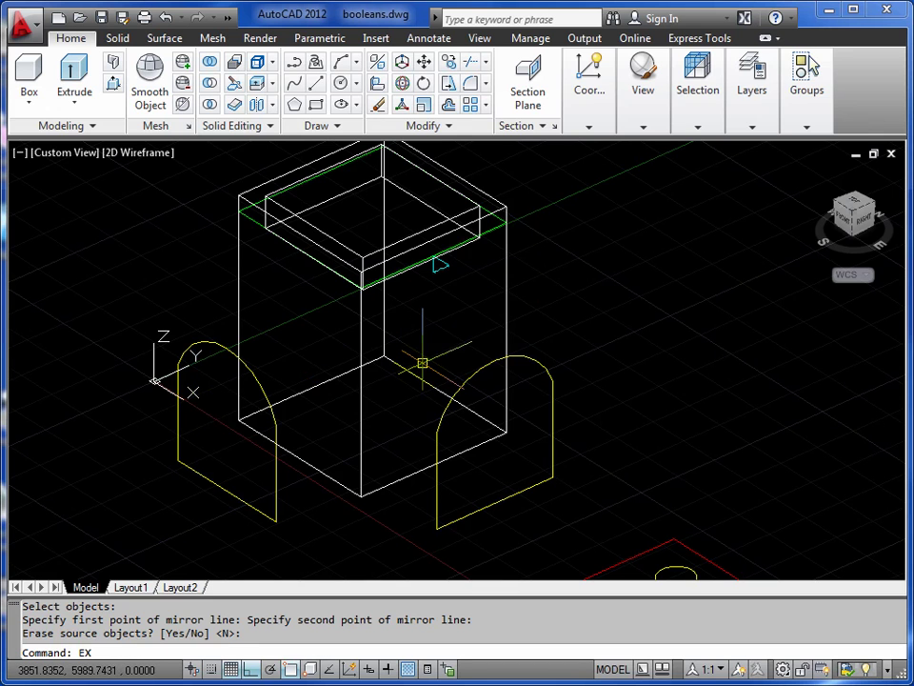
- Extrude the left and right arch profiles by -11000
key(Return)
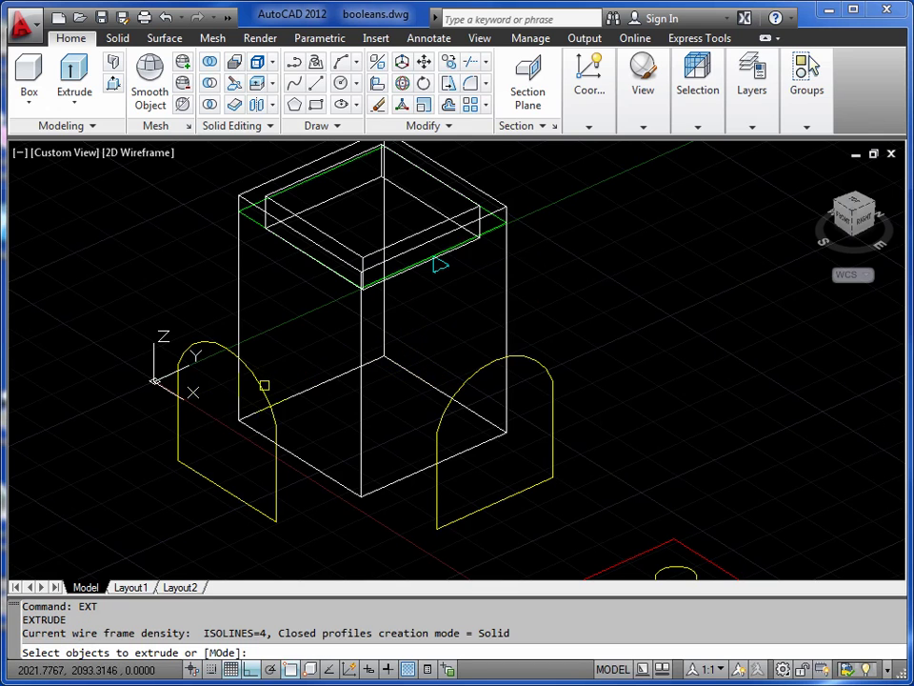
click(283, 383)
click(522, 359)
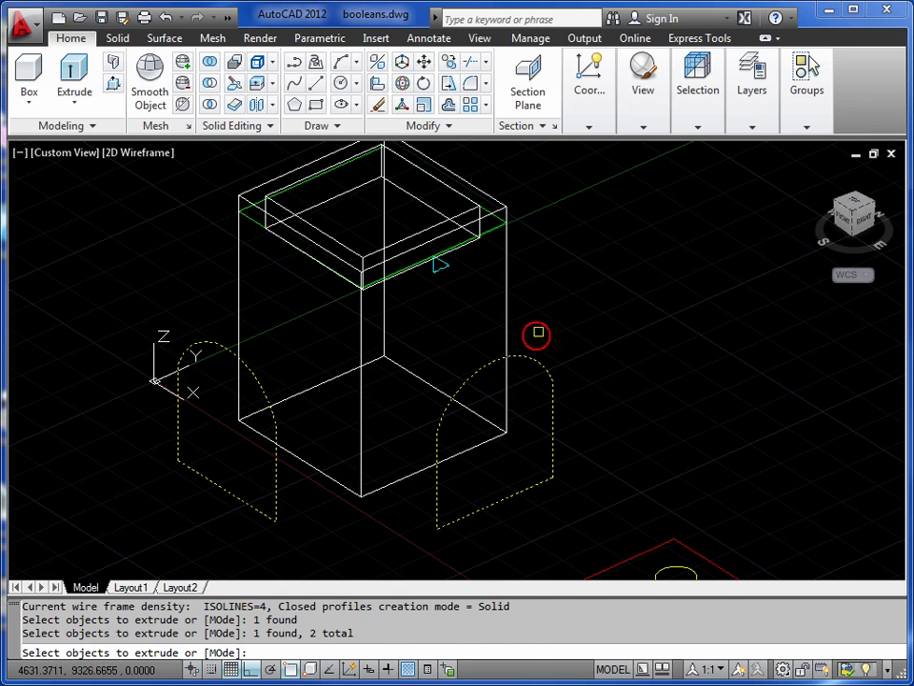
key(Return)
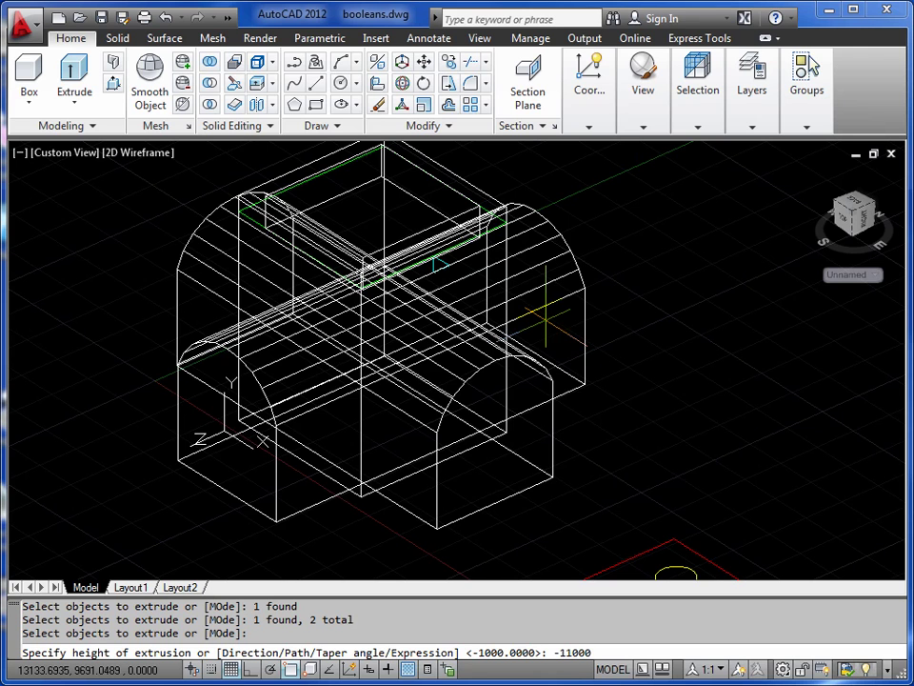
text(-11000)
key(Return)
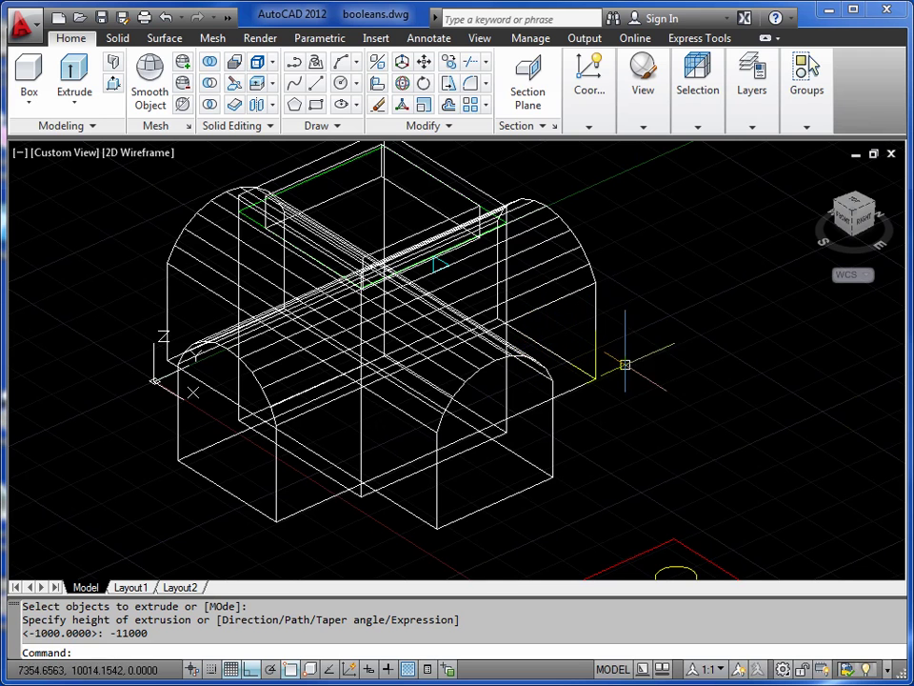
middle_drag(639, 380, 612, 405)
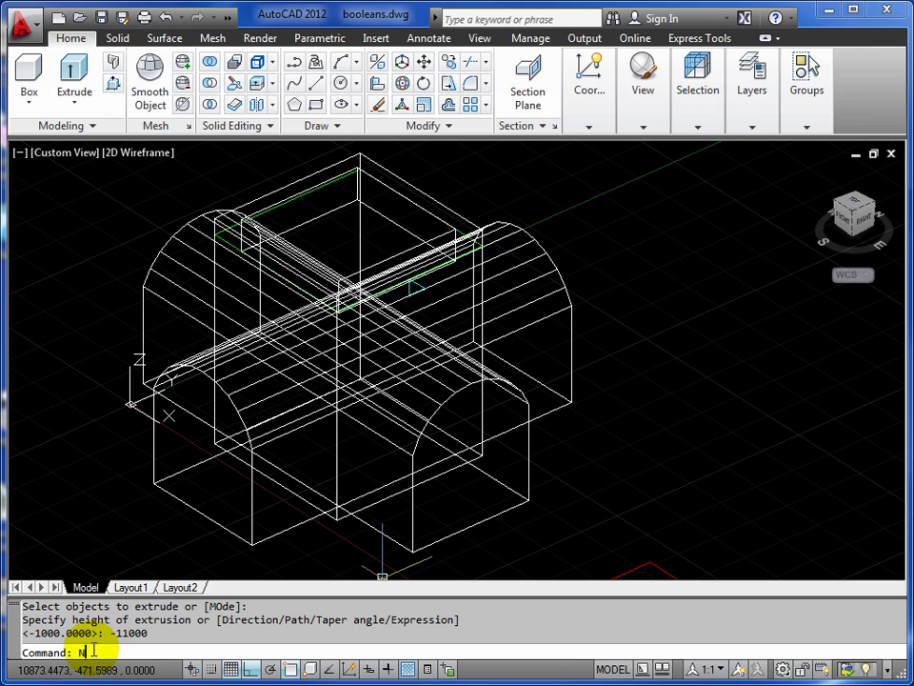
- Set NAVBARDISPLAY to 0 and then back to 1 to restore the navigation bar
text(AVBAR)
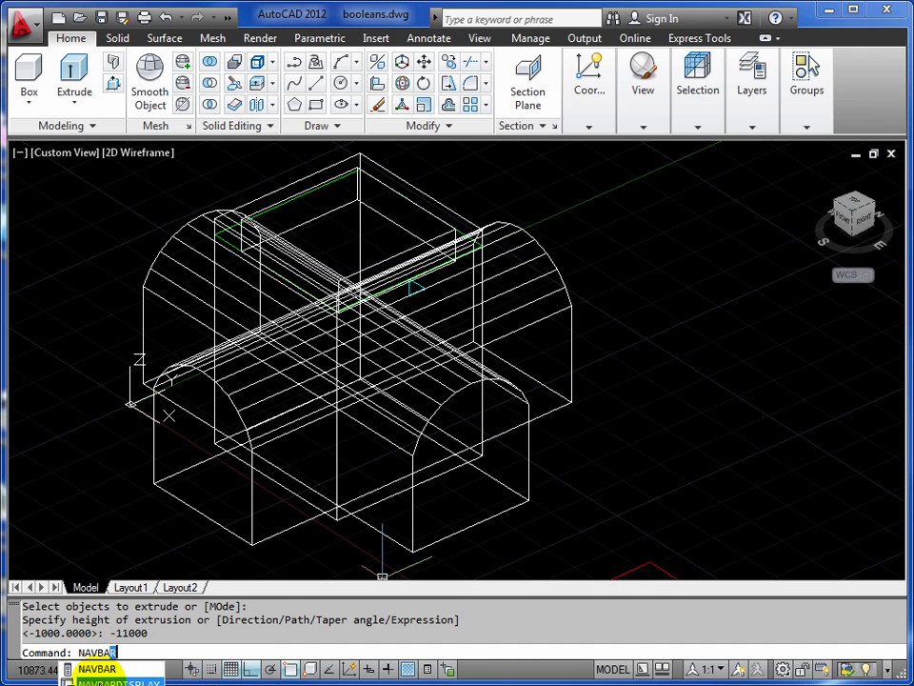
click(114, 682)
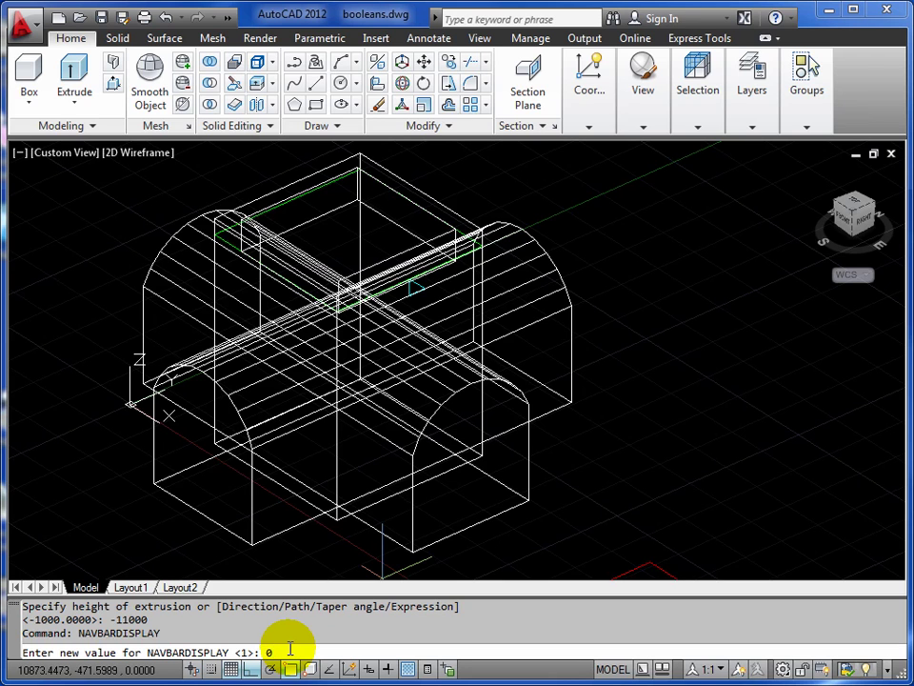
key(Return)
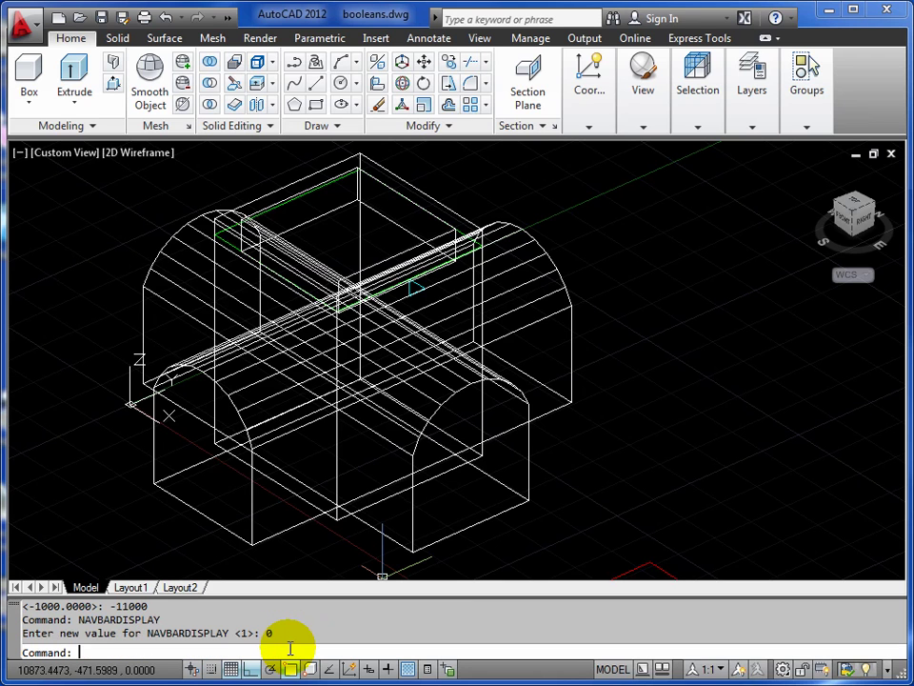
key(Return)
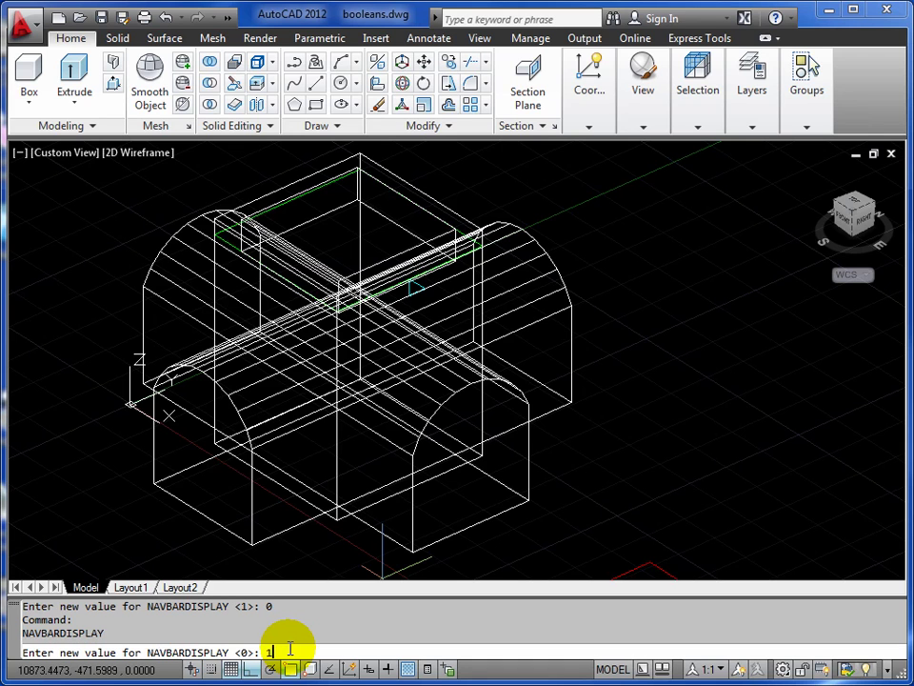
key(Return)
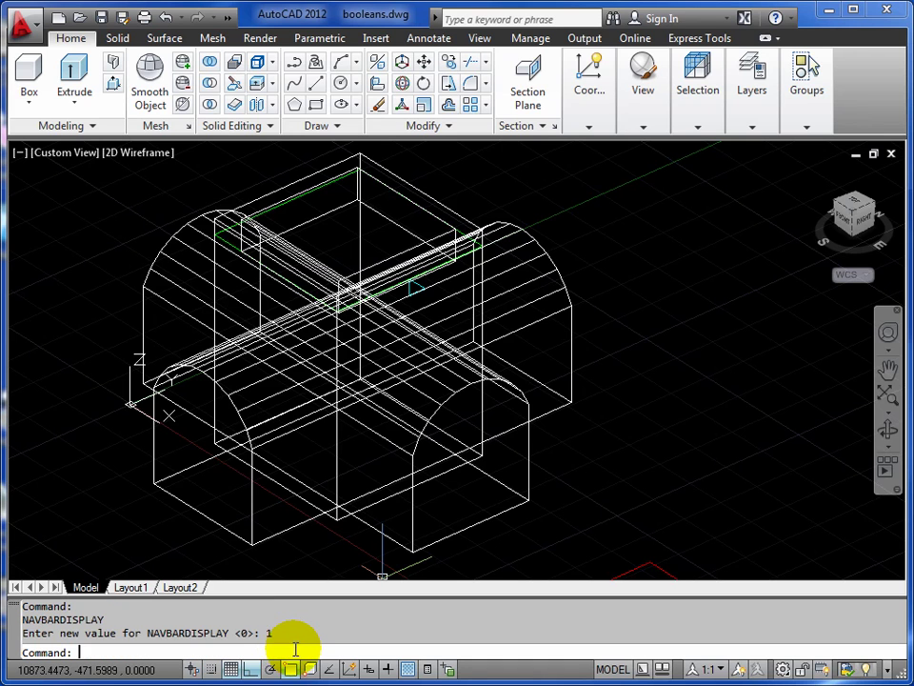
- Orbit the view slightly around the crossed arched solids, then exit orbit
click(889, 433)
drag(386, 418, 422, 388)
right_click(390, 362)
click(423, 375)
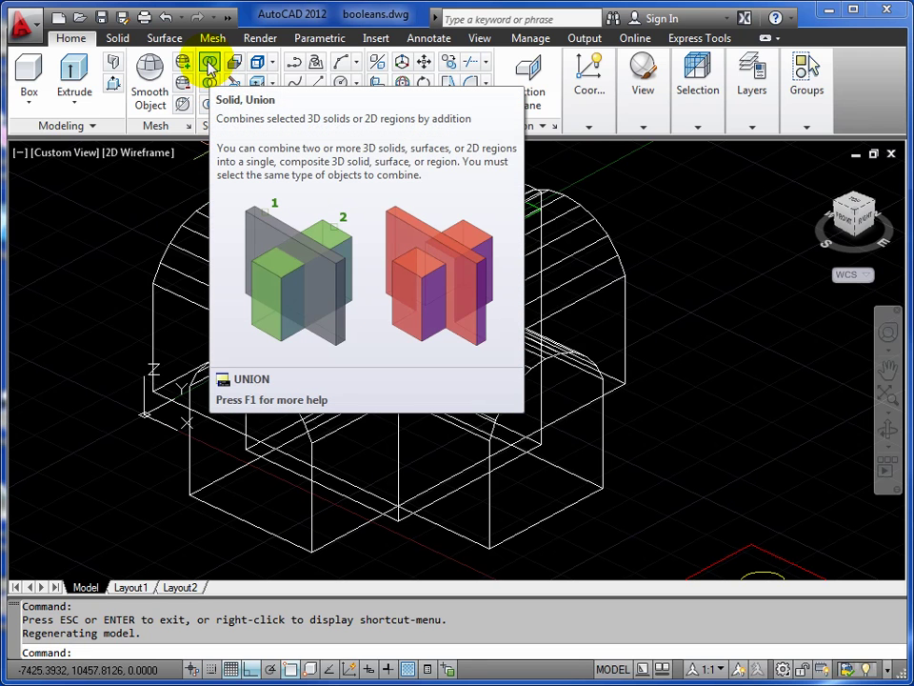
- Union the front-to-back and left-to-right arched solids
click(209, 65)
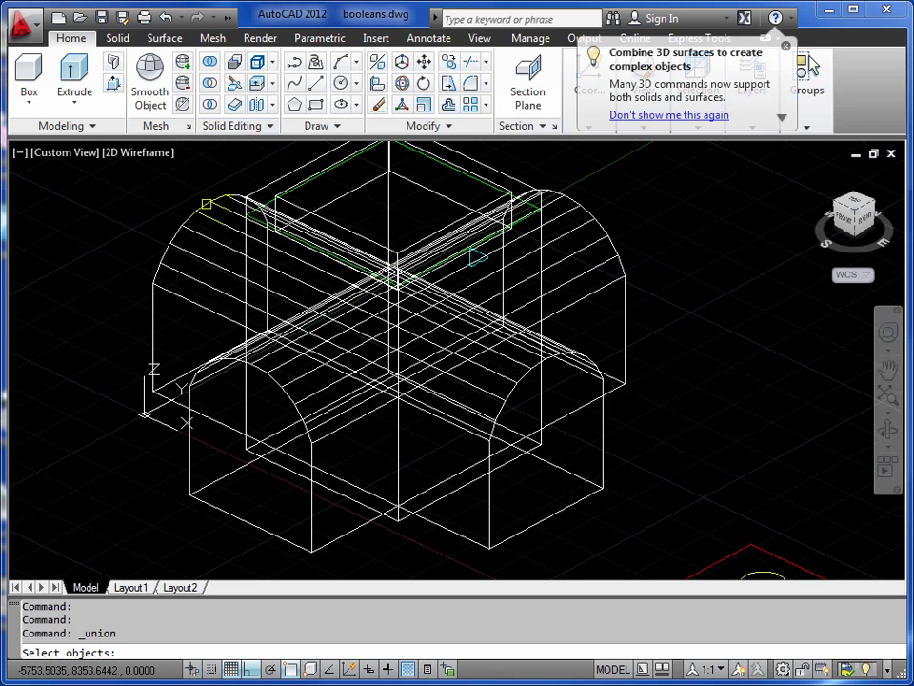
click(207, 203)
click(599, 227)
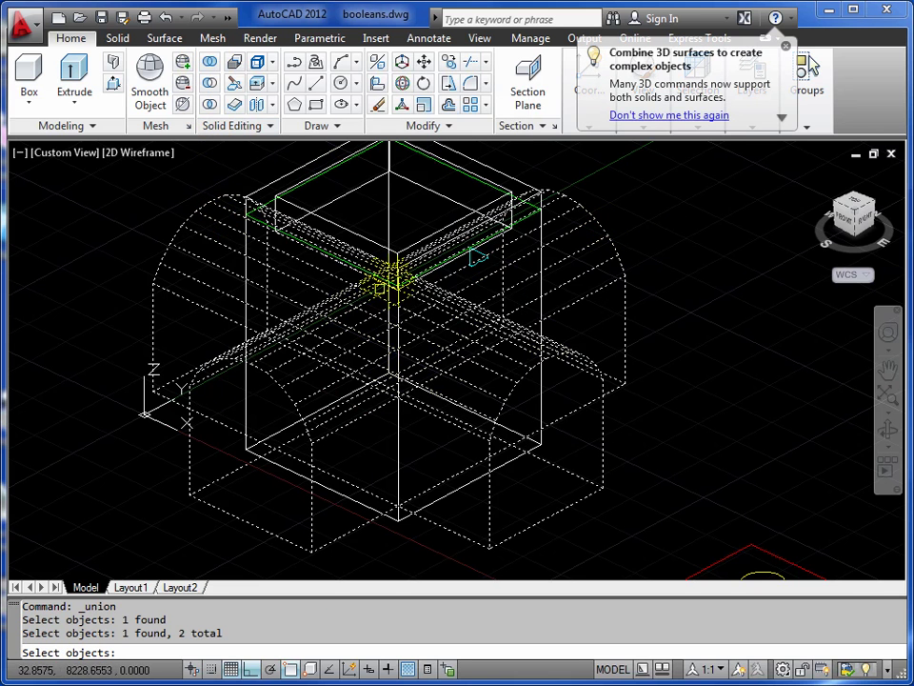
key(Return)
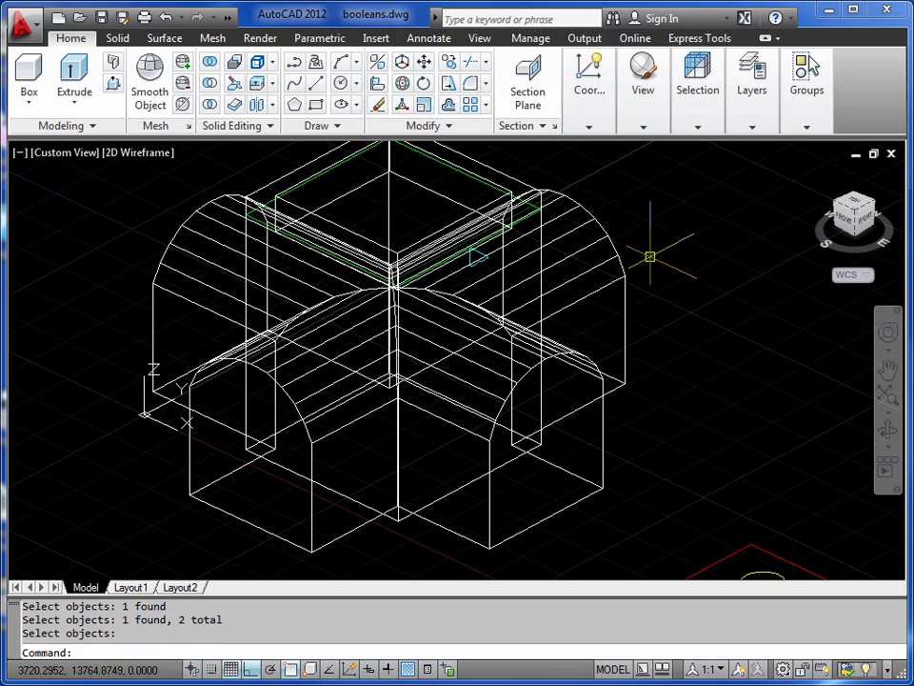
- Orbit to a near-front view and check the merged solid and central box by selecting them
click(887, 430)
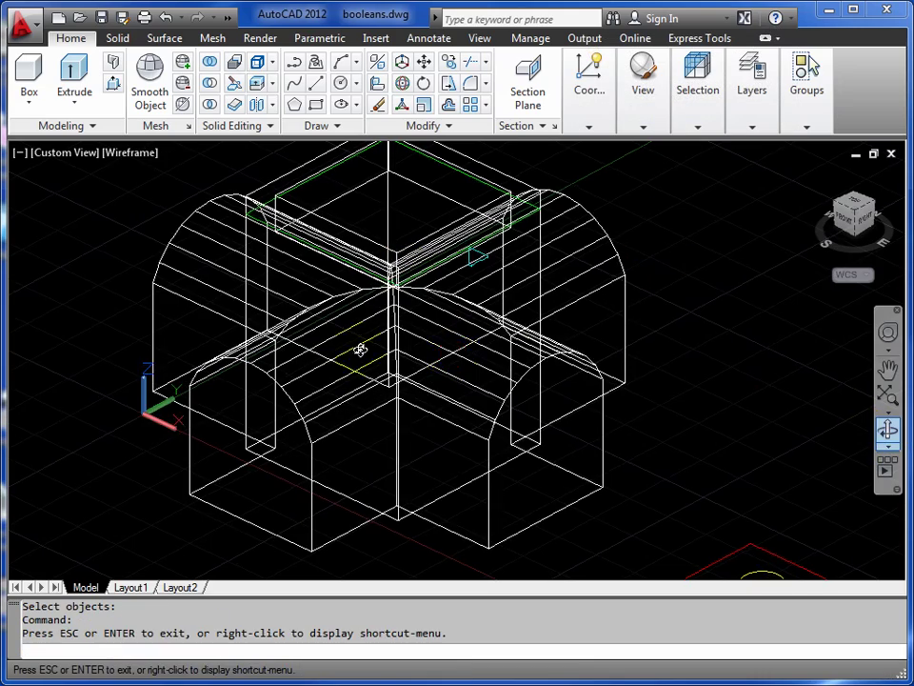
drag(363, 361, 341, 286)
right_click(341, 250)
click(379, 268)
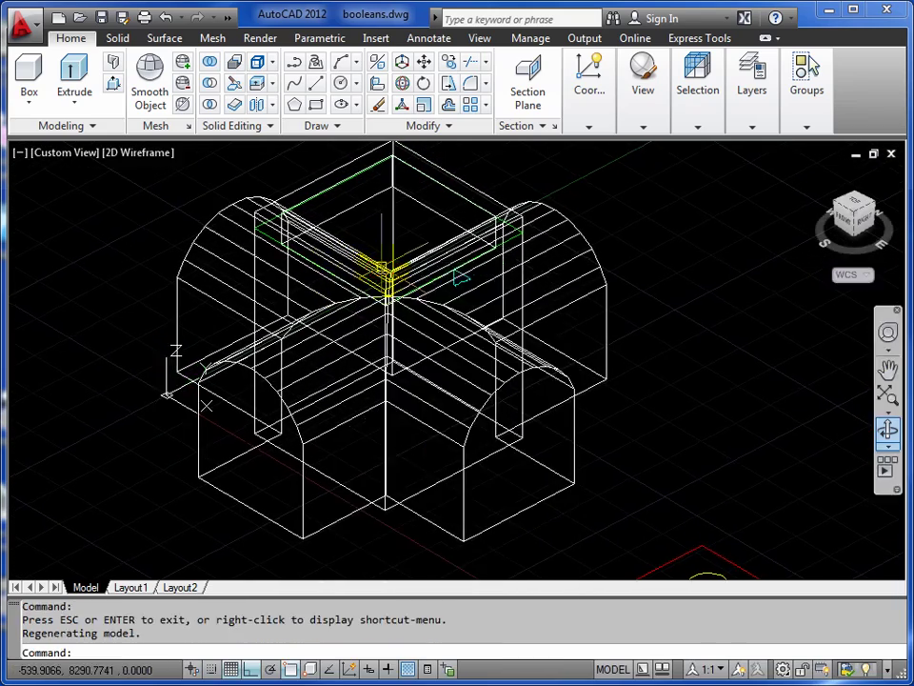
click(555, 373)
key(Escape)
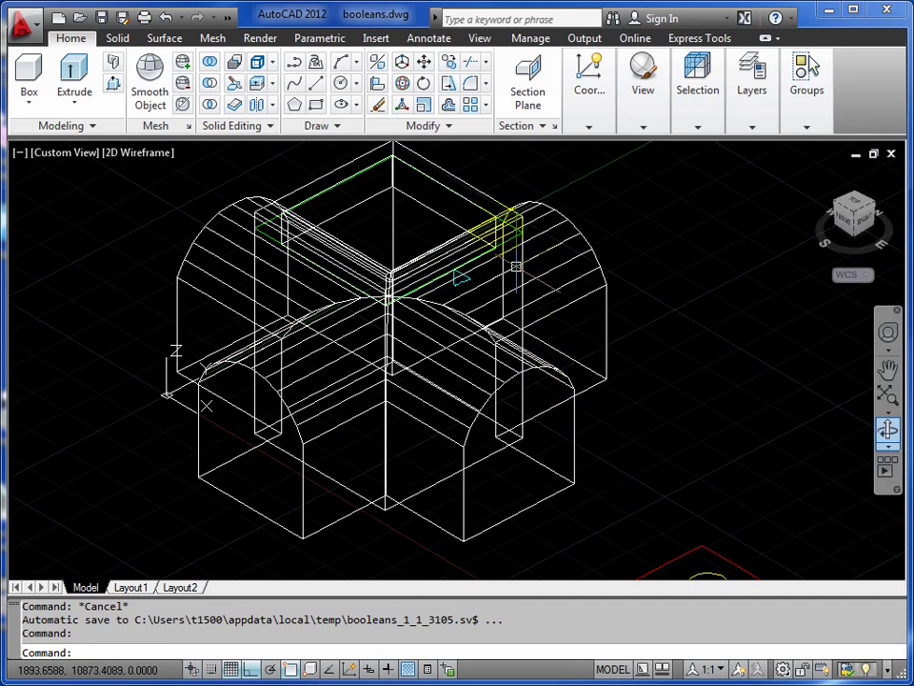
click(469, 184)
key(Escape)
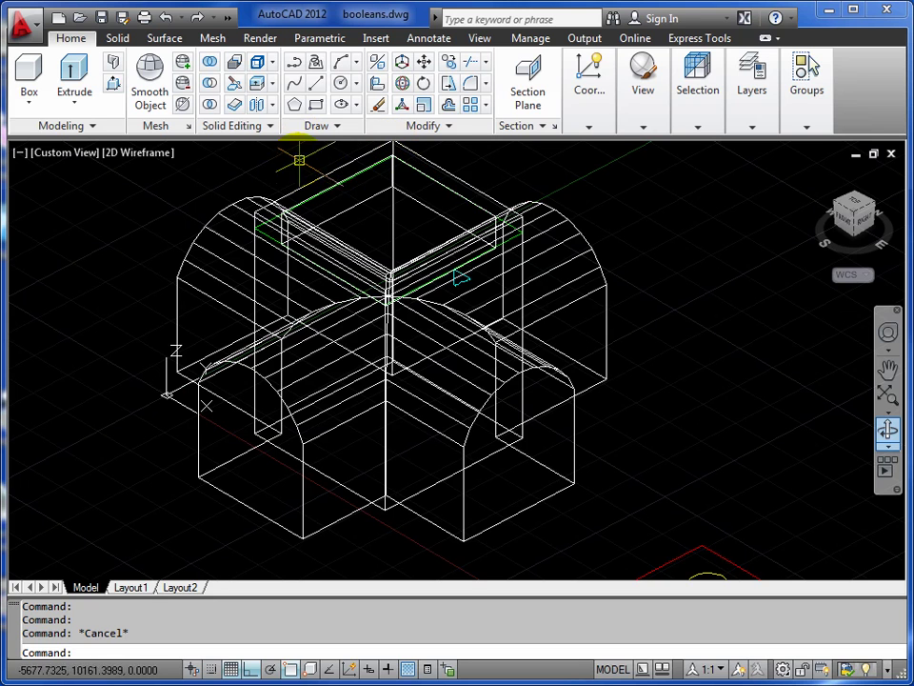
- Subtract the merged arch cross from the central box
click(211, 86)
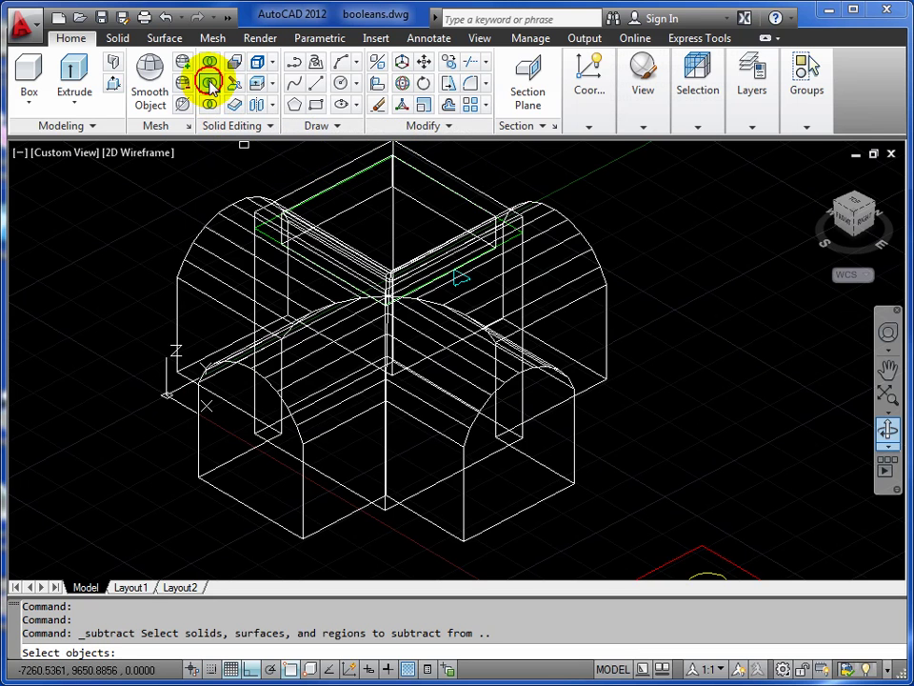
click(446, 171)
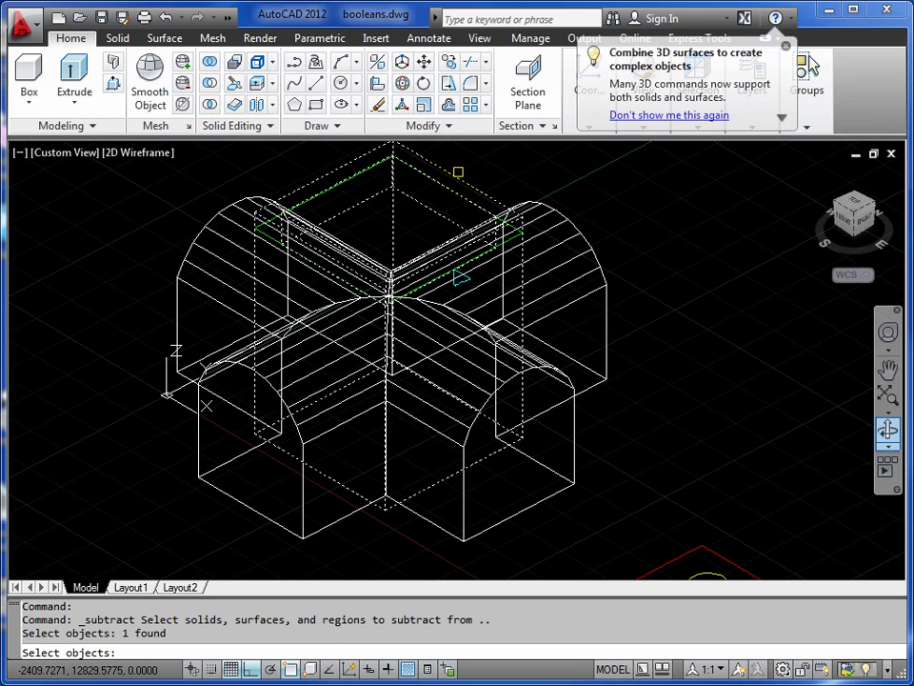
key(Return)
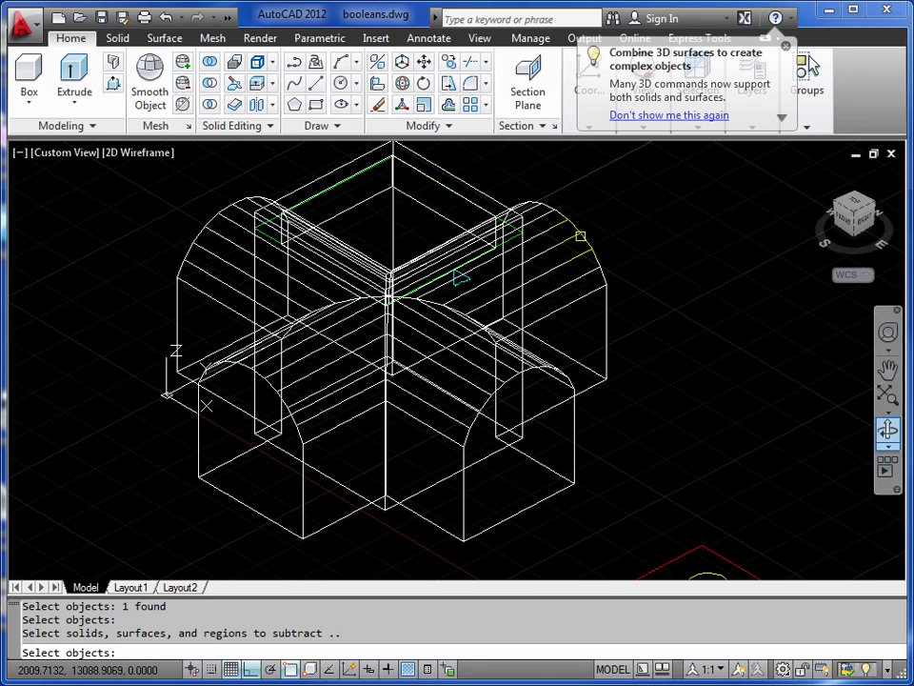
click(582, 235)
key(Return)
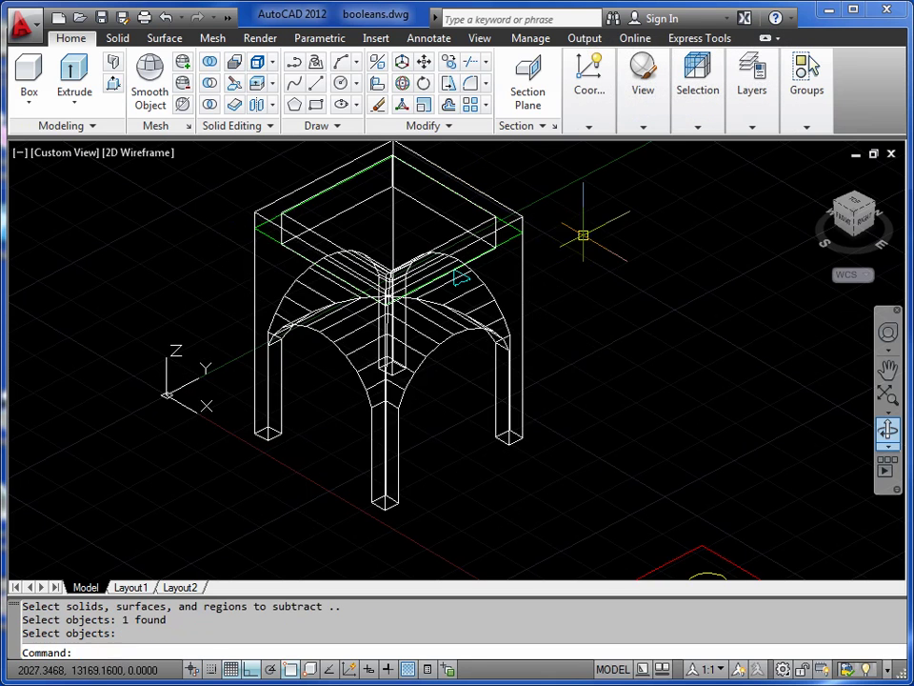
- Orbit and zoom in to inspect the carved groin vault
mouse_move(583, 235)
shift+middle_down()
mouse_move(465, 287)
mouse_move(755, 388)
shift+middle_up()
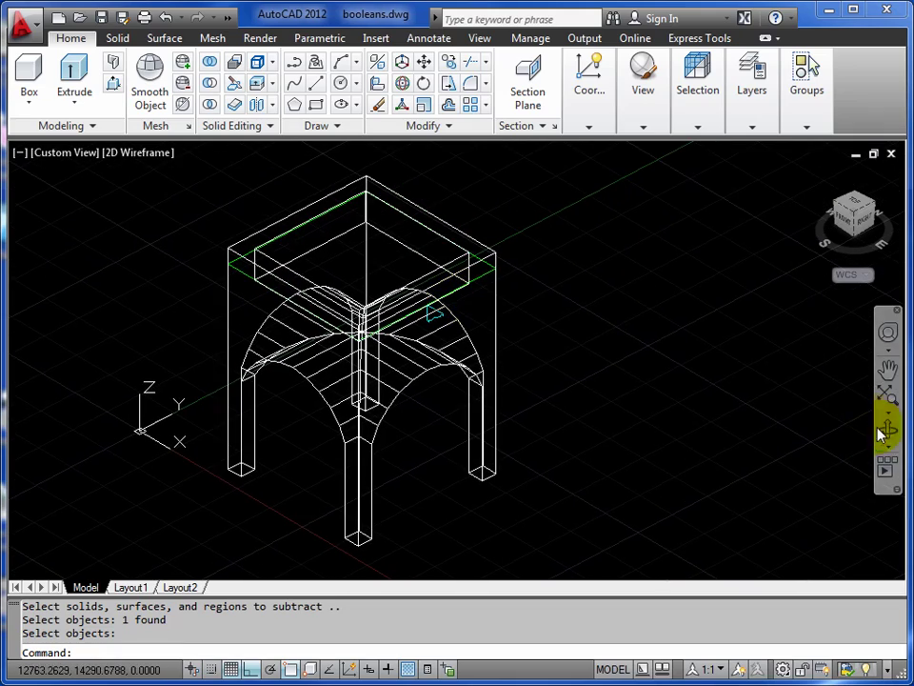
click(888, 430)
drag(811, 421, 405, 374)
scroll(362, 385, up, 3)
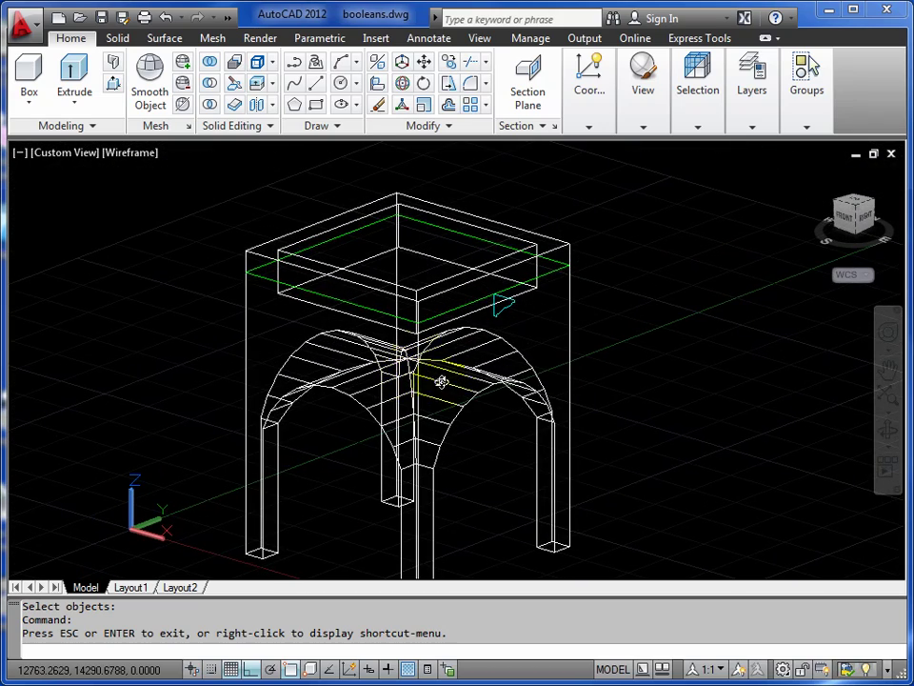
scroll(486, 353, up, 5)
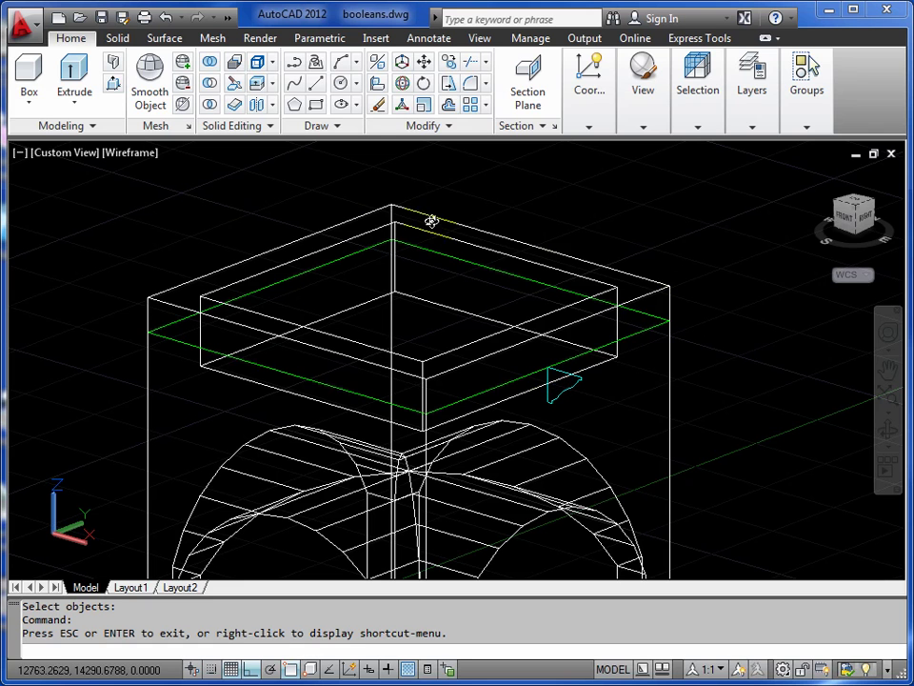
right_click(518, 394)
click(571, 409)
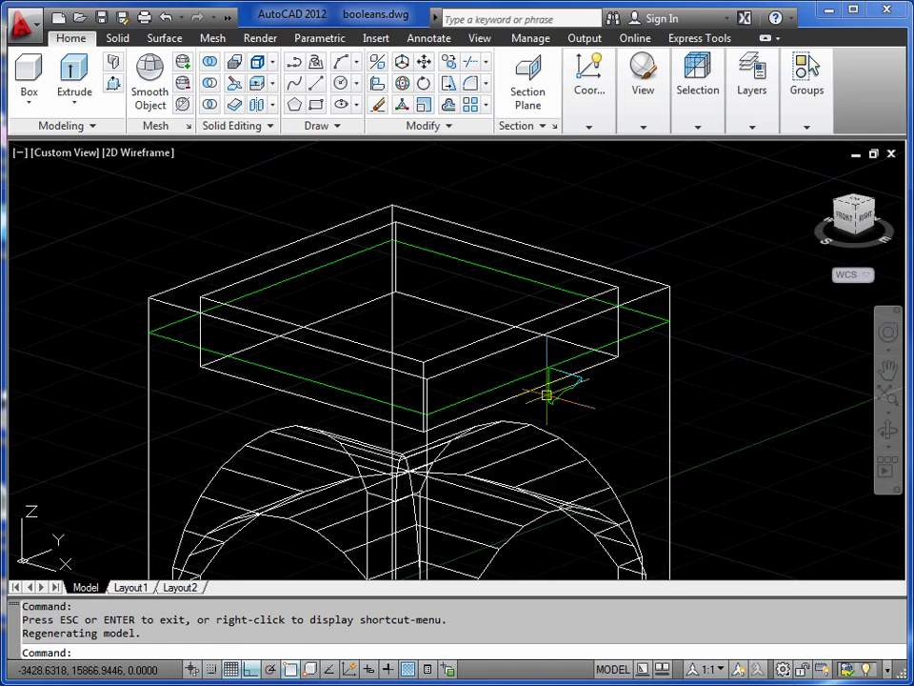
key(Escape)
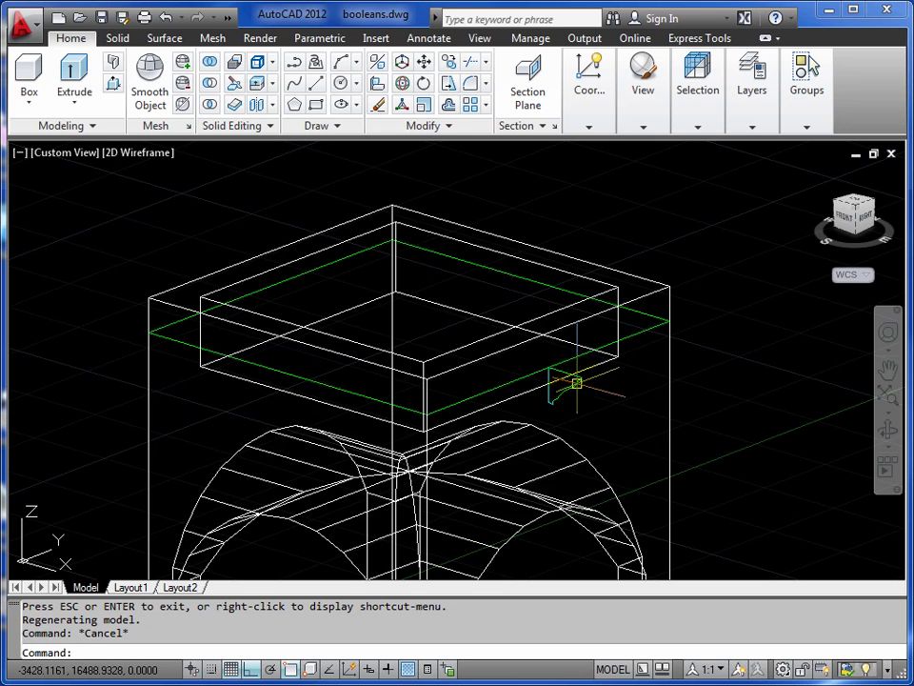
middle_drag(759, 300, 603, 335)
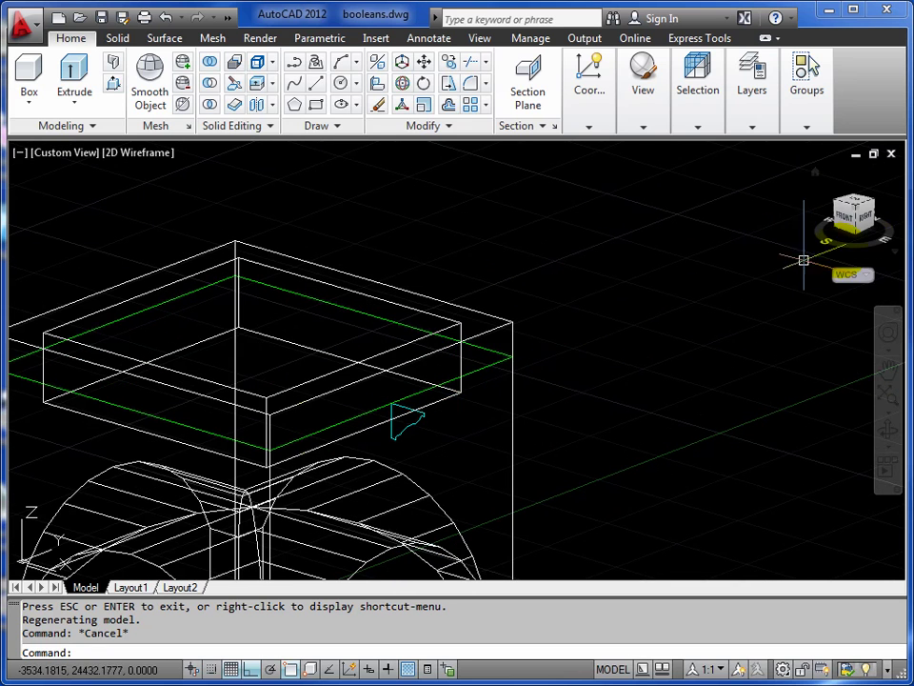
middle_drag(420, 404, 551, 351)
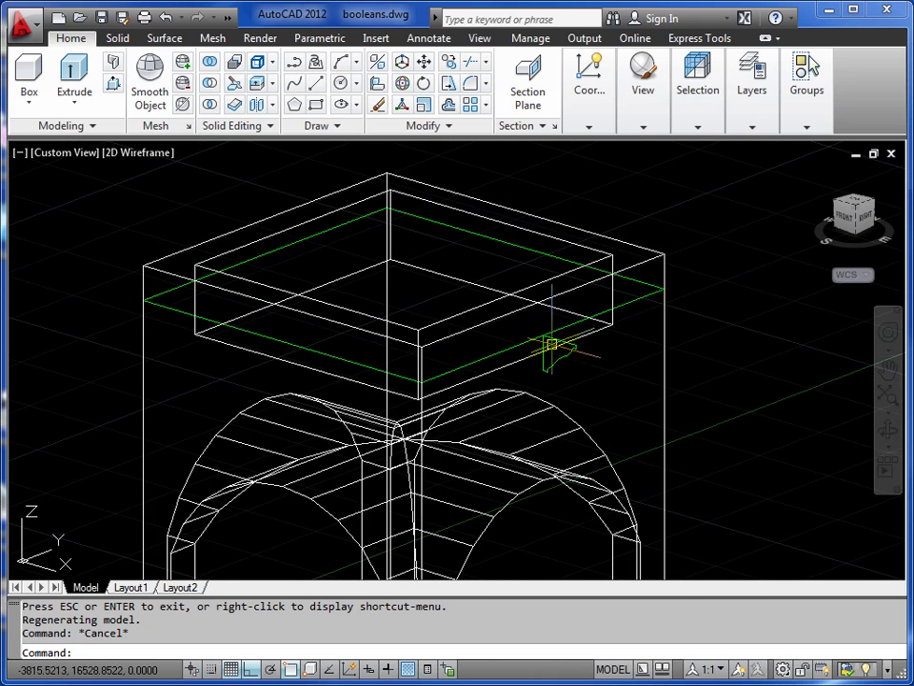
middle_drag(551, 349, 546, 381)
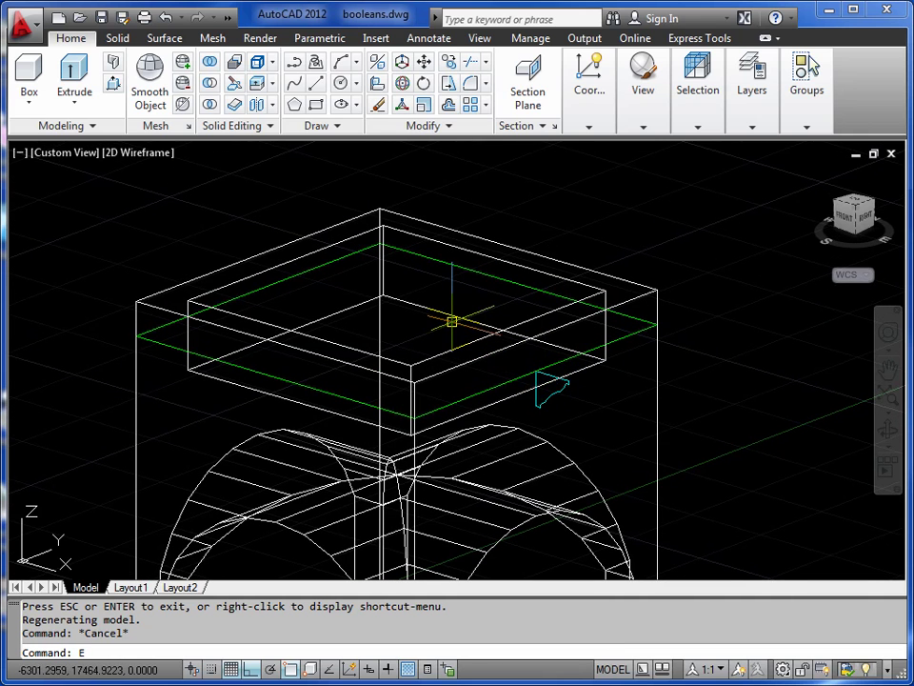
- Extrude the small profile along the green rectangle path to form a cornice around the box top
text(XT)
key(Return)
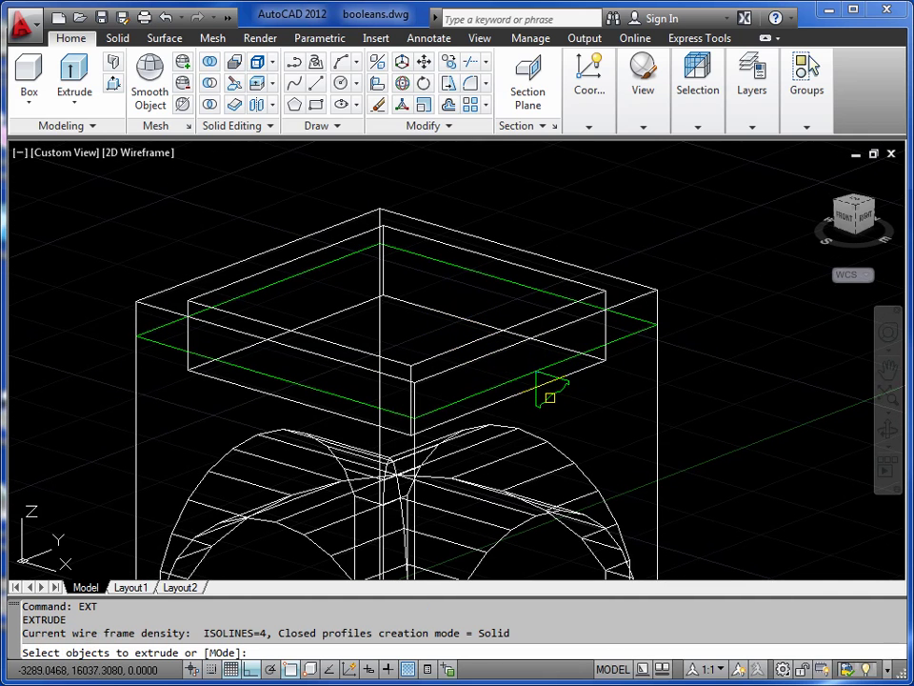
click(549, 397)
key(Return)
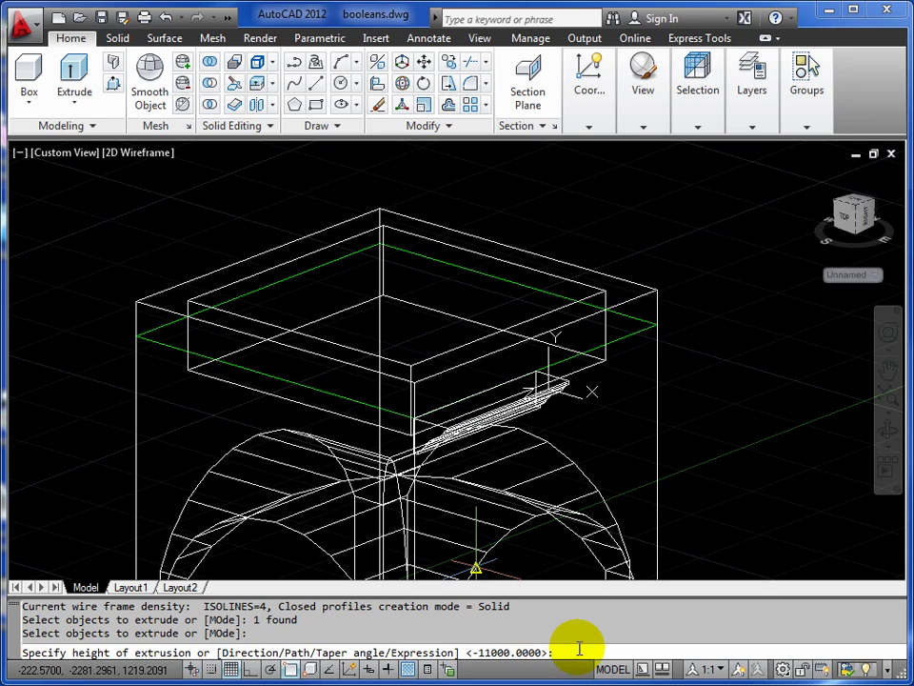
text(P)
key(Return)
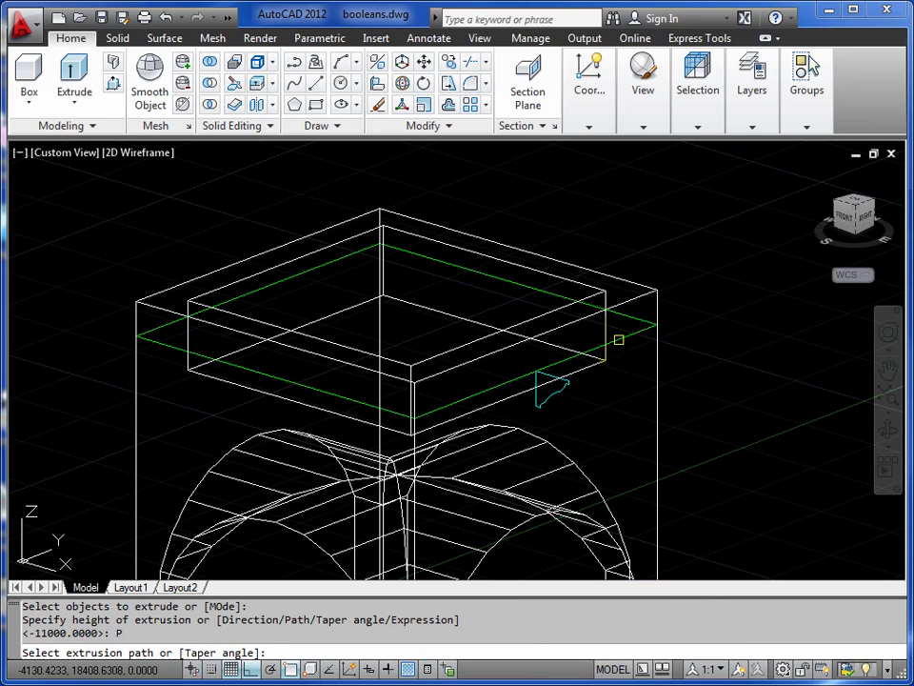
click(618, 339)
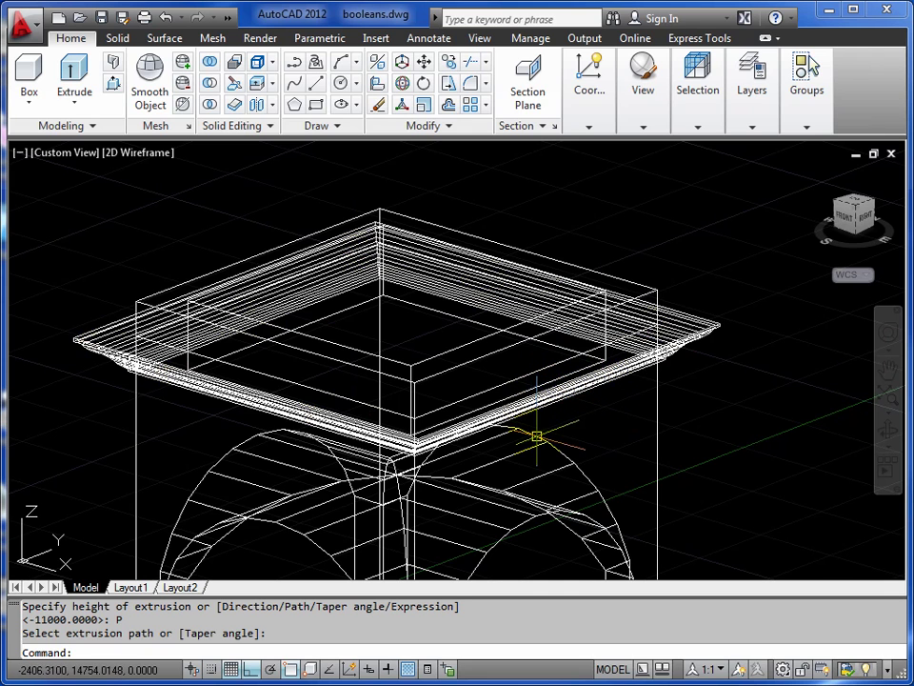
click(887, 431)
- Orbit and zoom in to bring the moulding and the taller box into view
drag(775, 430, 196, 278)
scroll(195, 278, up, 3)
right_click(236, 321)
click(286, 333)
click(152, 339)
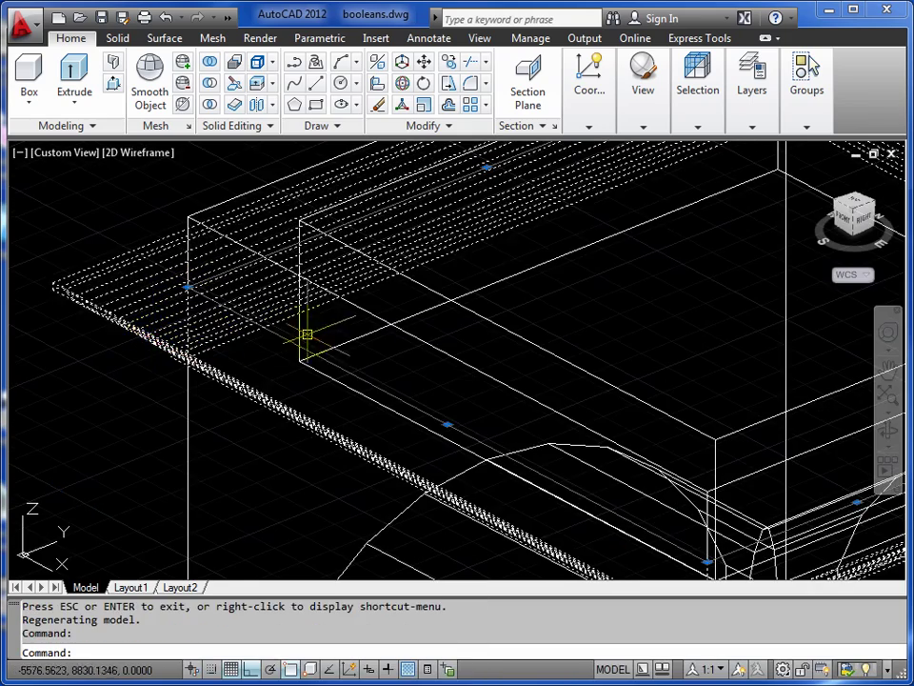
click(352, 307)
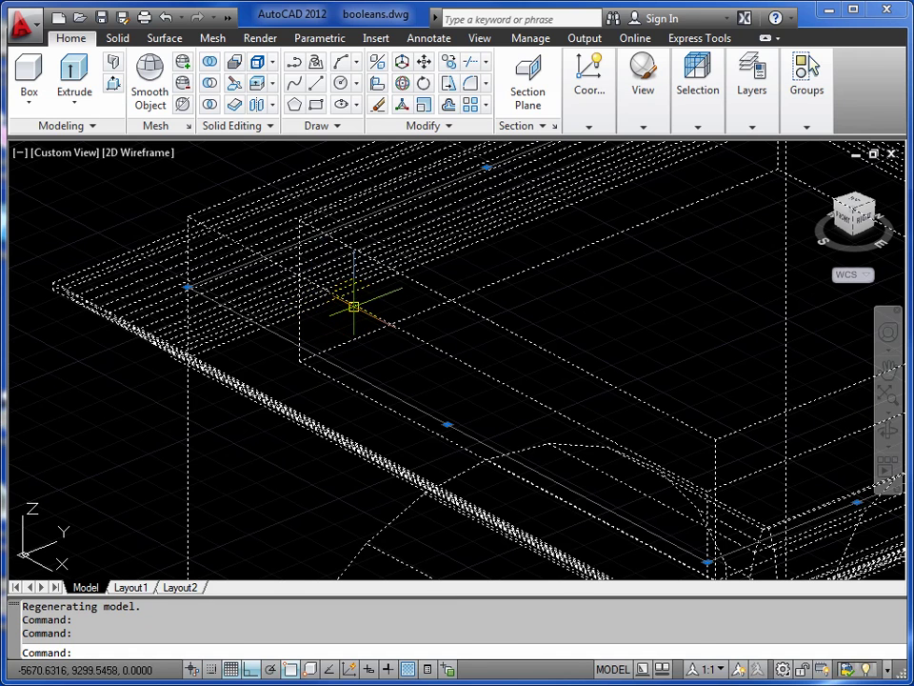
key(Escape)
key(Escape)
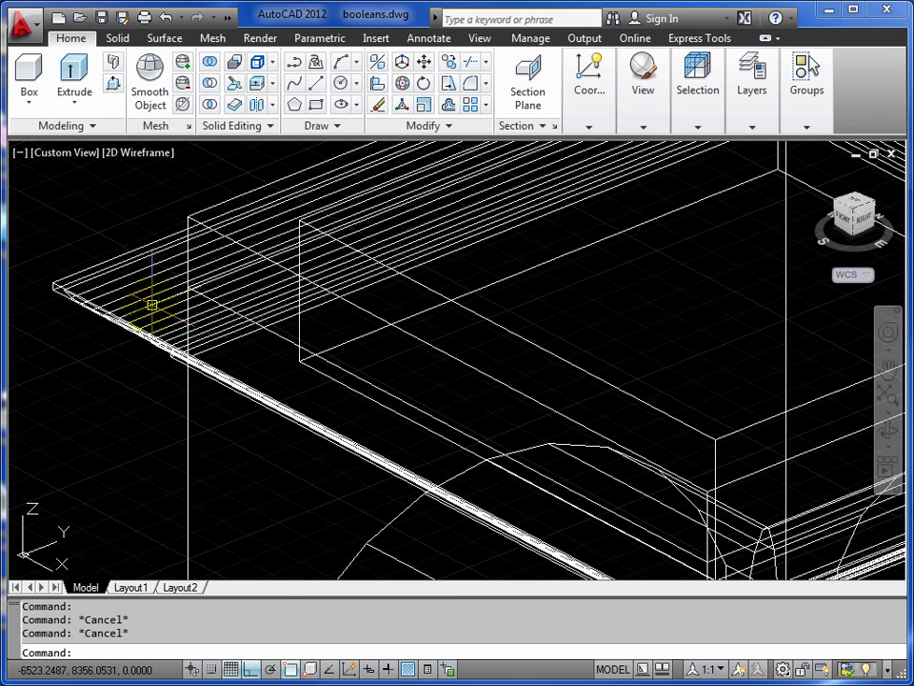
- Union the moulding with the box, then orbit around the joined solid
click(209, 66)
click(204, 203)
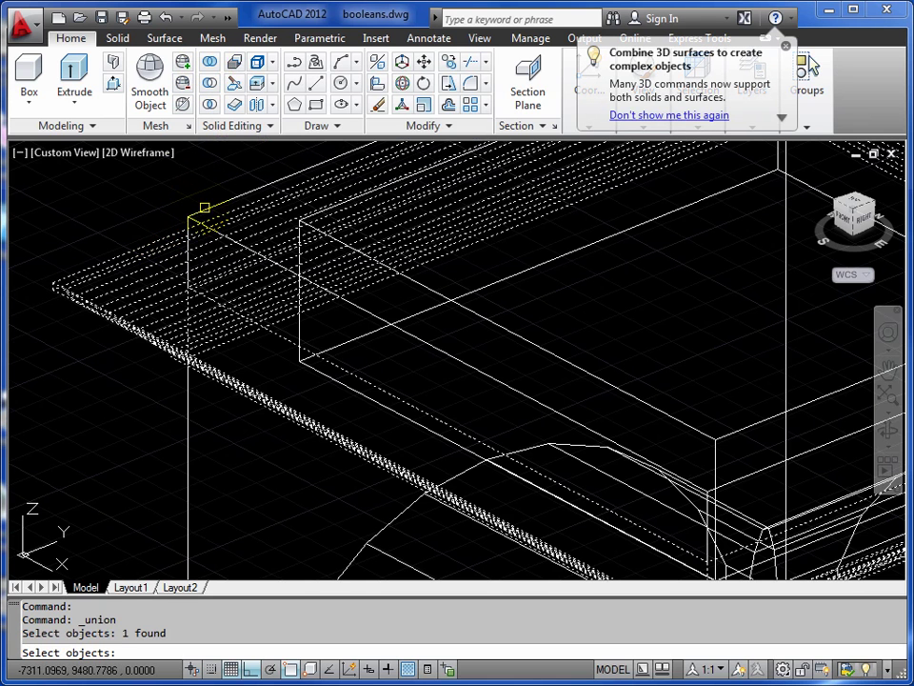
click(204, 207)
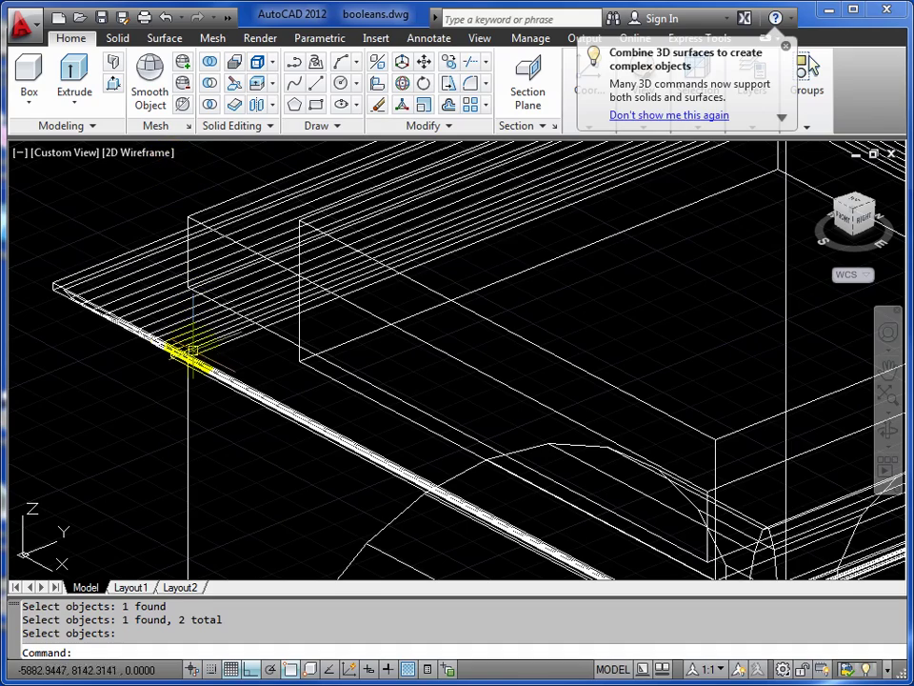
click(888, 429)
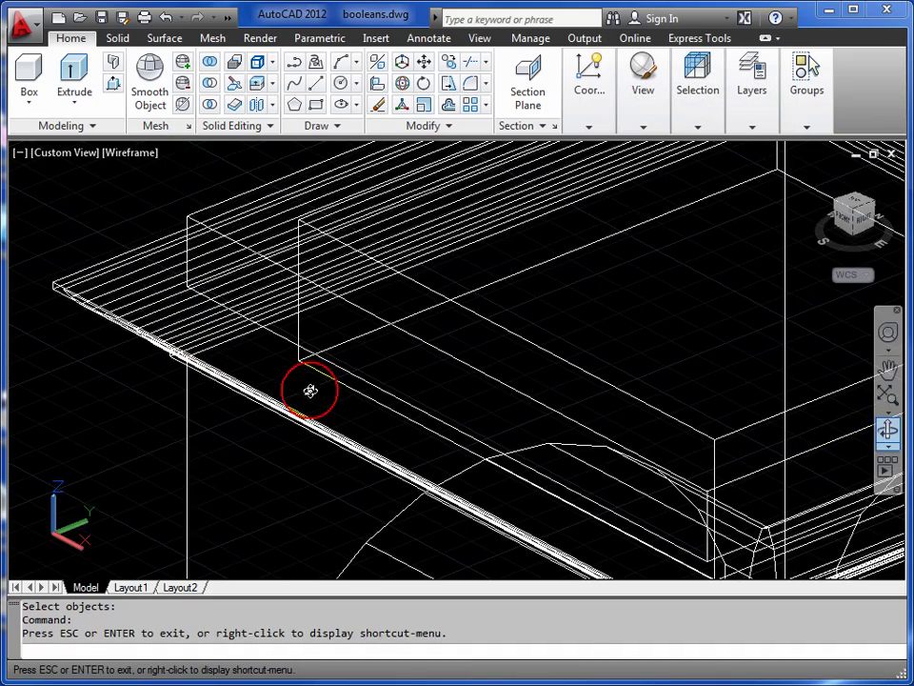
drag(304, 386, 373, 249)
- Pan and tilt the view down onto the red rectangle, blob outline and small circle
middle_drag(690, 411, 467, 292)
middle_drag(549, 419, 444, 328)
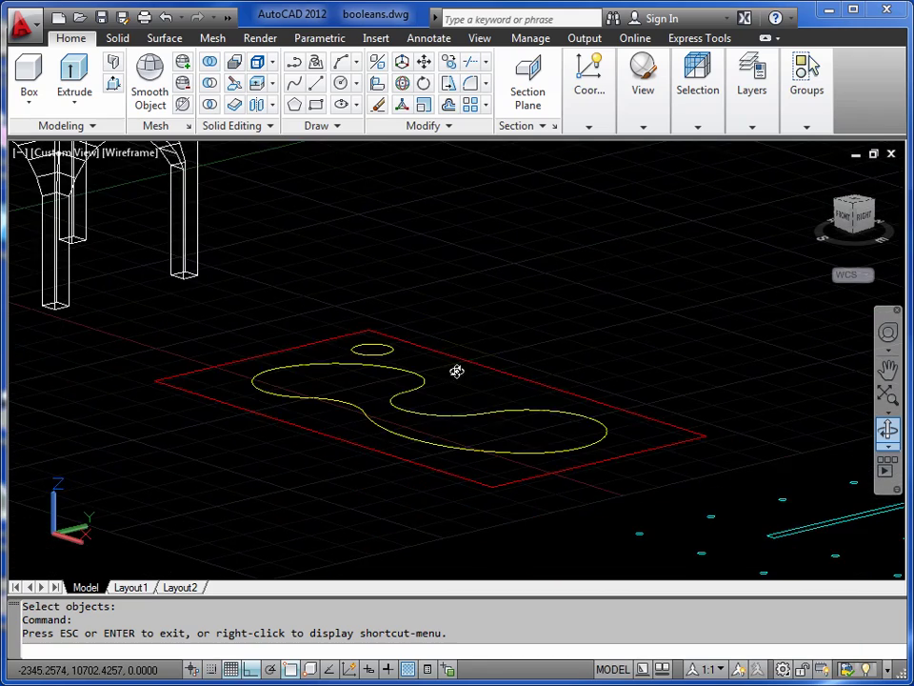
shift+middle_drag(446, 378, 473, 313)
right_click(480, 293)
click(509, 307)
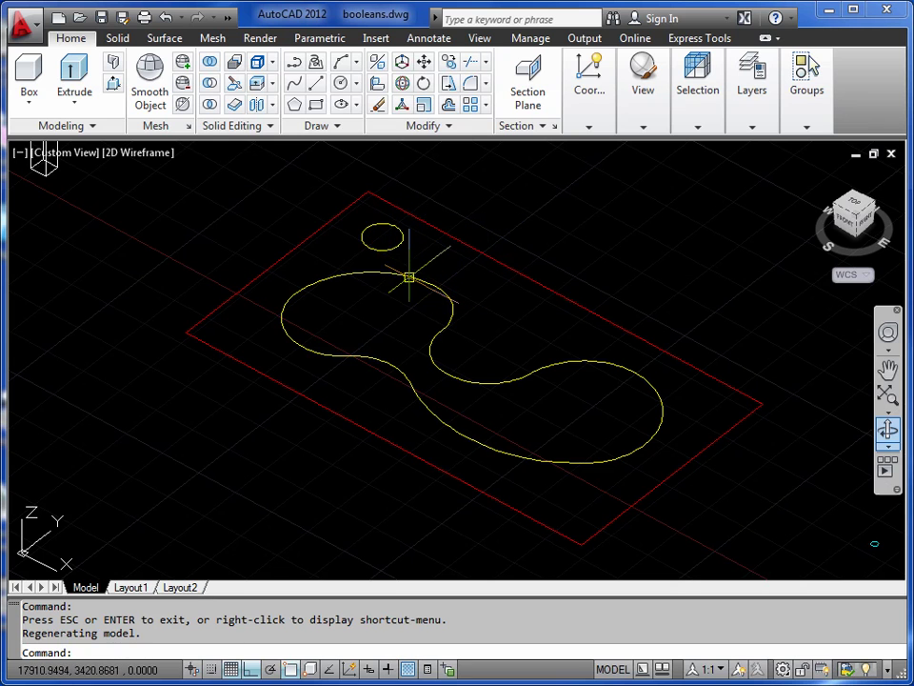
mouse_move(408, 277)
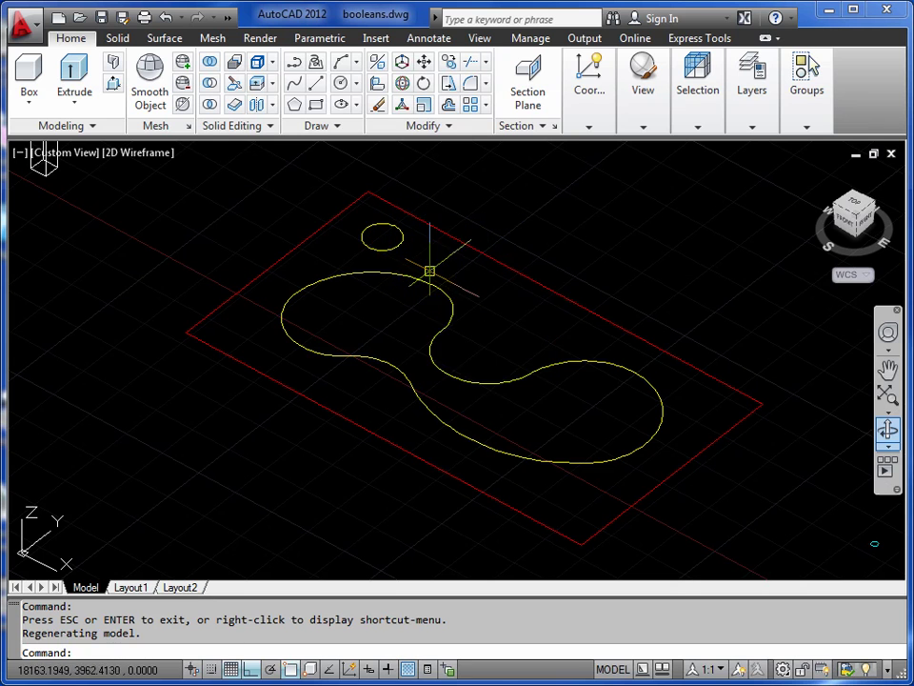
key(Escape)
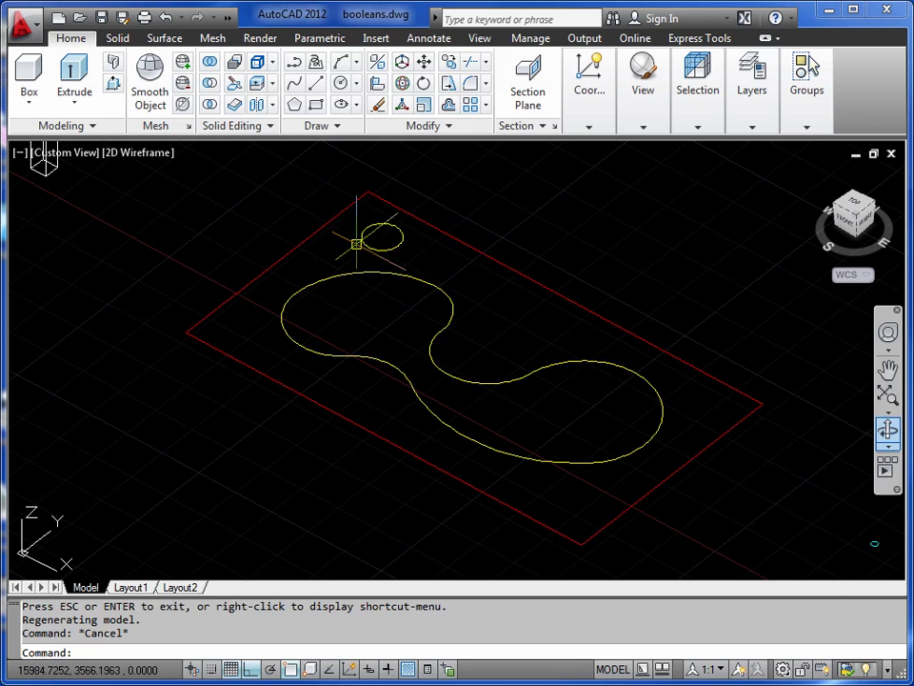
middle_drag(508, 271, 502, 273)
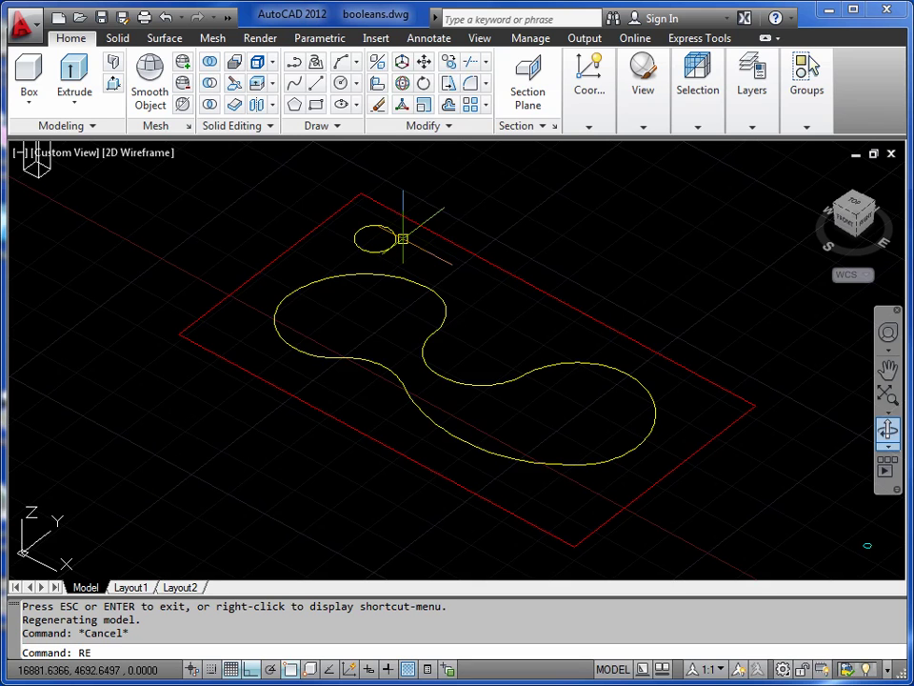
- Turn the rectangle, small circle and curved outline into three regions
key(Return)
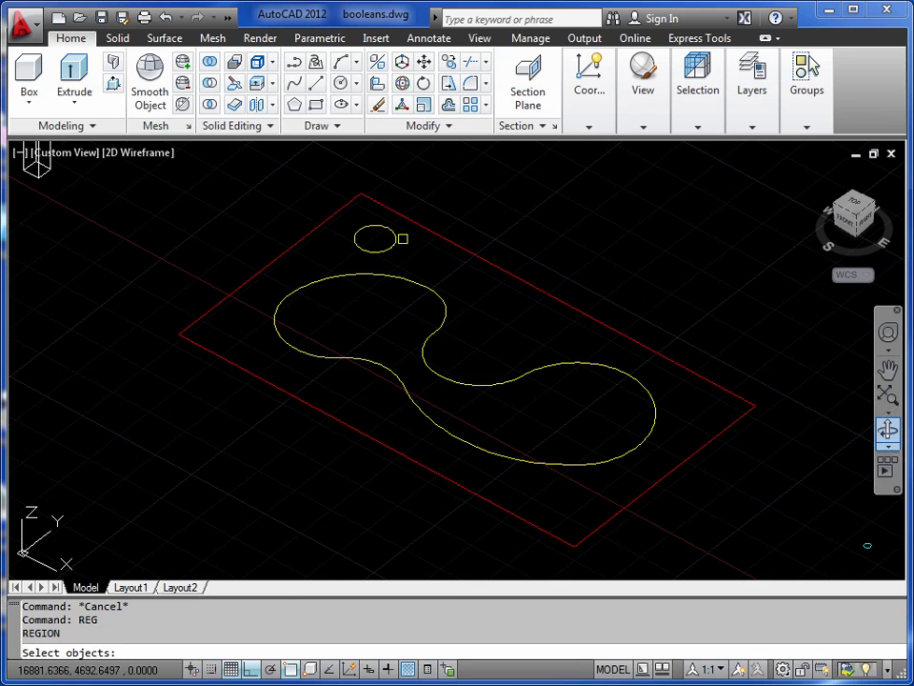
click(383, 206)
click(398, 257)
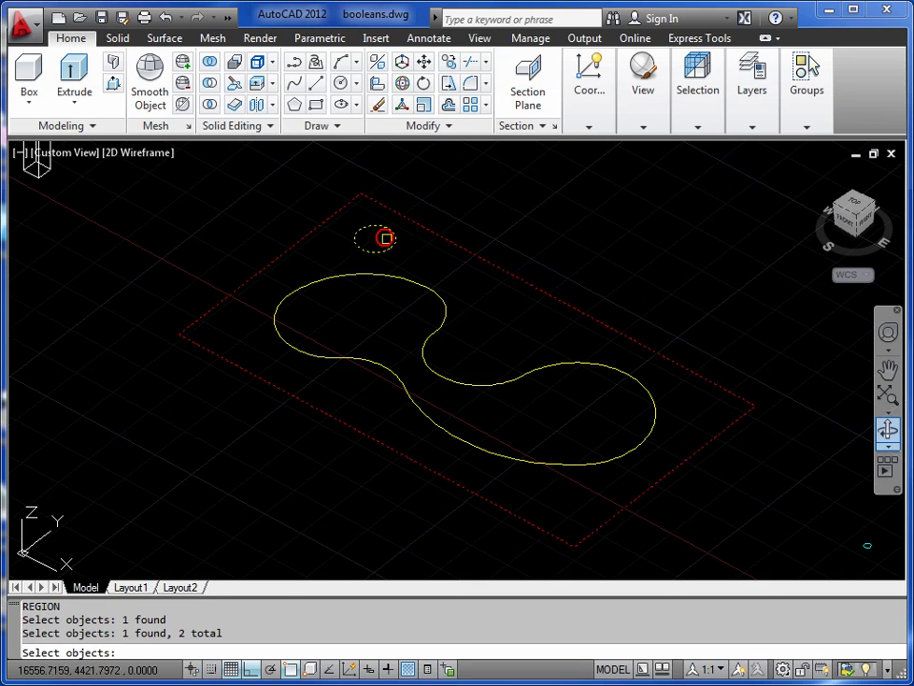
click(405, 278)
key(Return)
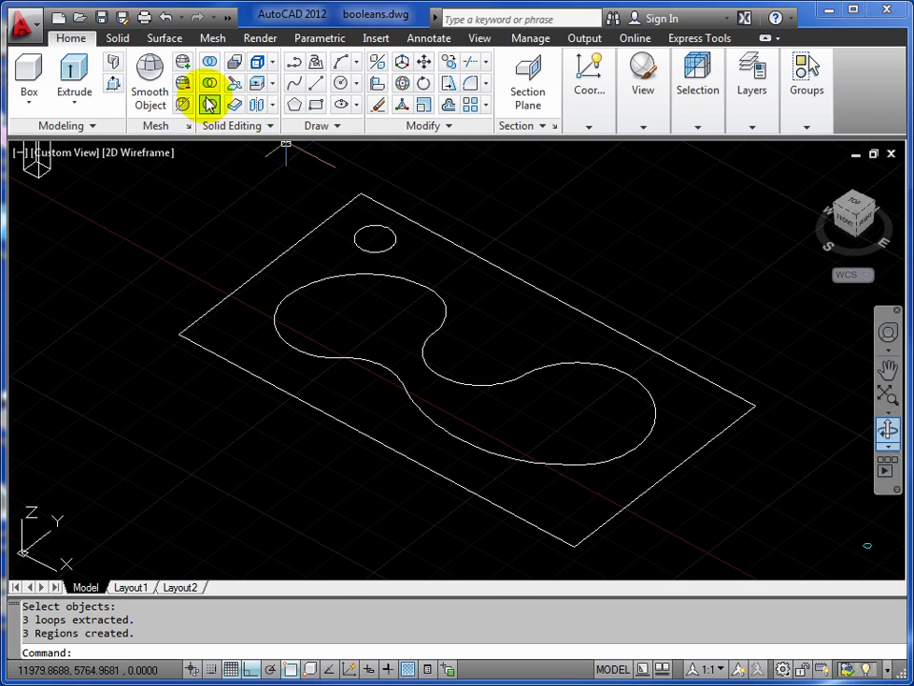
- Switch to Shaded with edges, orbit lower, and check the outline, circle and plate selections
click(139, 156)
click(193, 298)
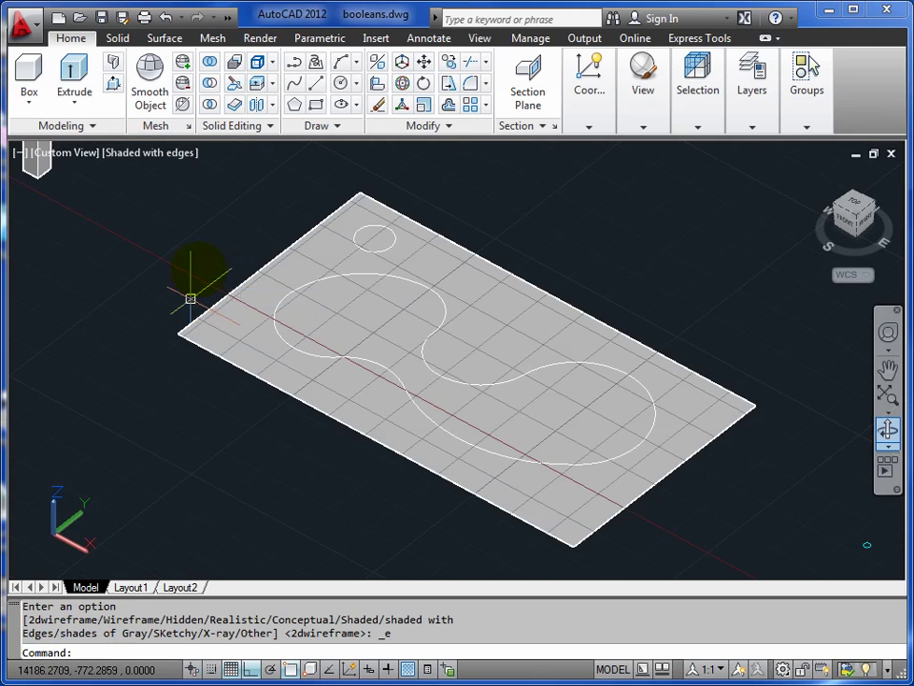
click(887, 431)
drag(666, 410, 429, 343)
right_click(443, 347)
click(479, 360)
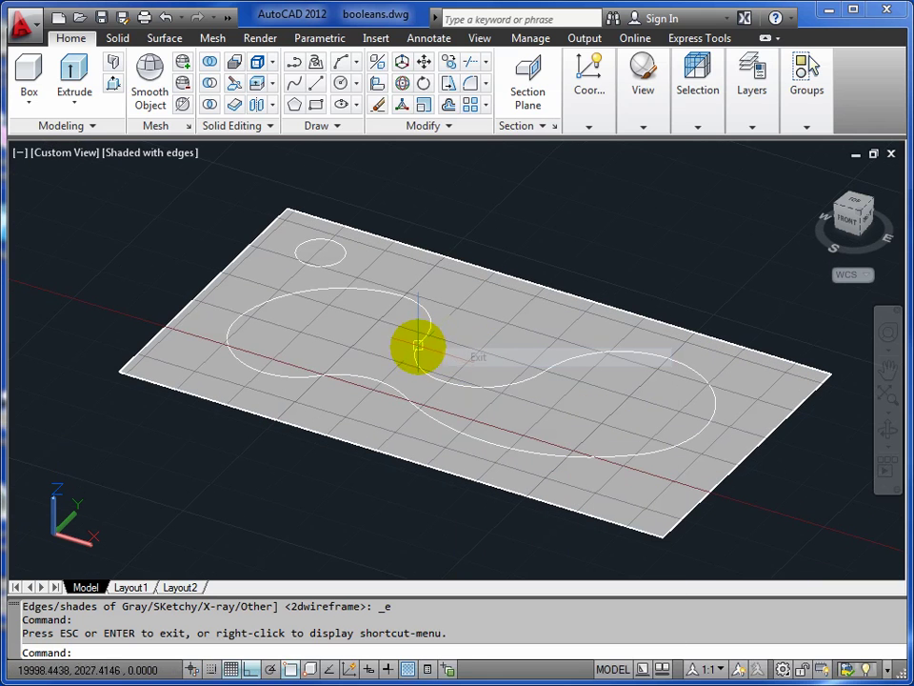
click(419, 344)
key(Escape)
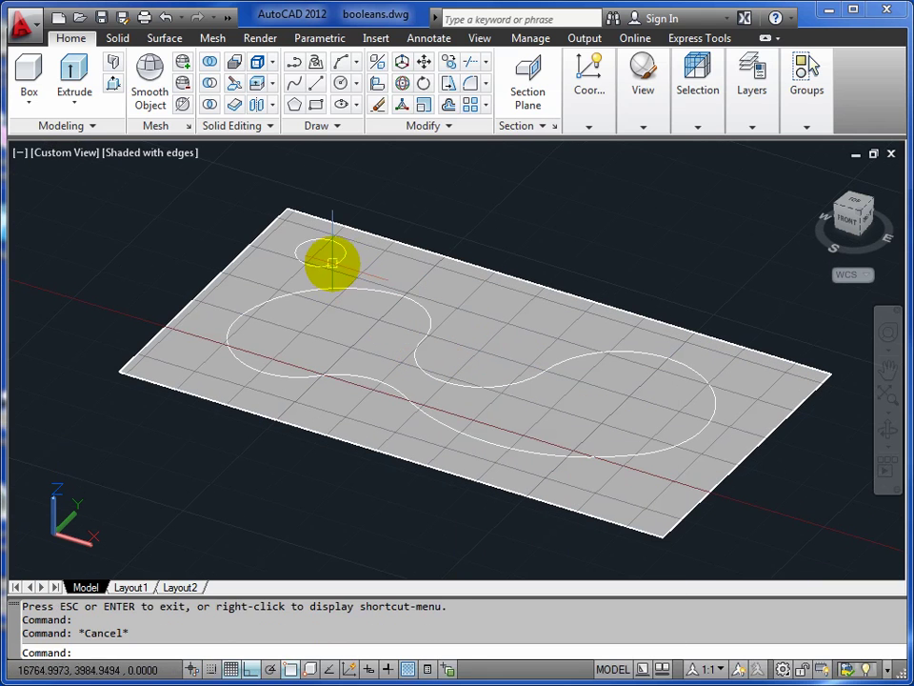
click(332, 262)
key(Escape)
click(417, 255)
key(Escape)
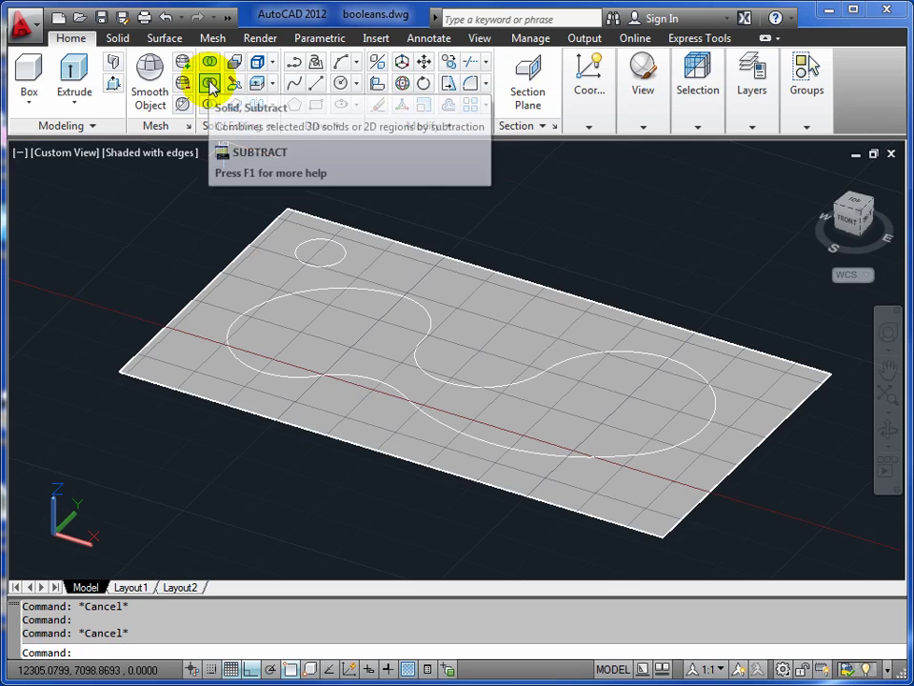
- Try subtracting regions from the plate twice, cancelling each time the picks fail
click(211, 85)
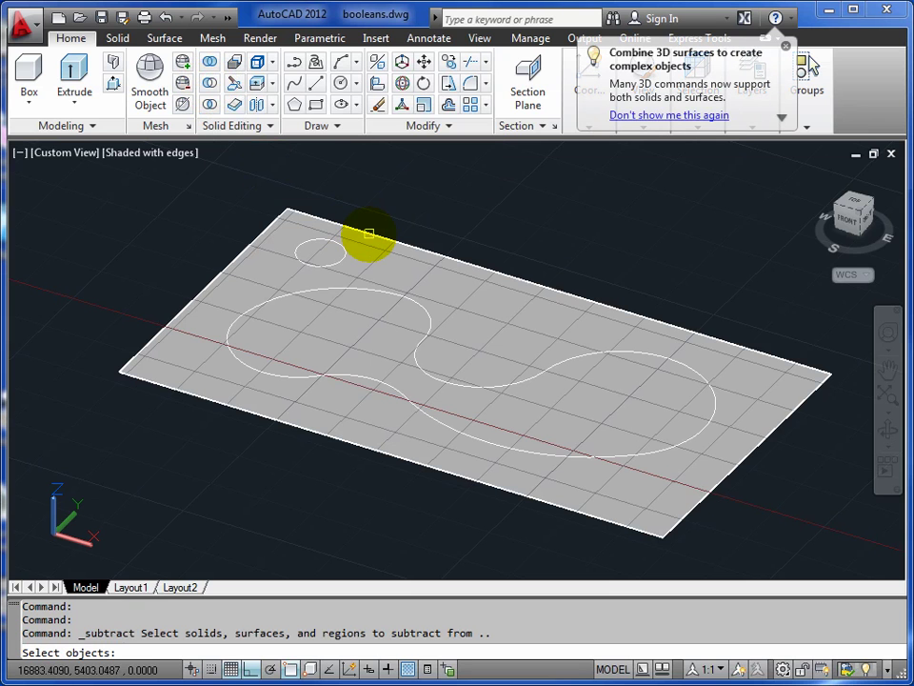
click(368, 233)
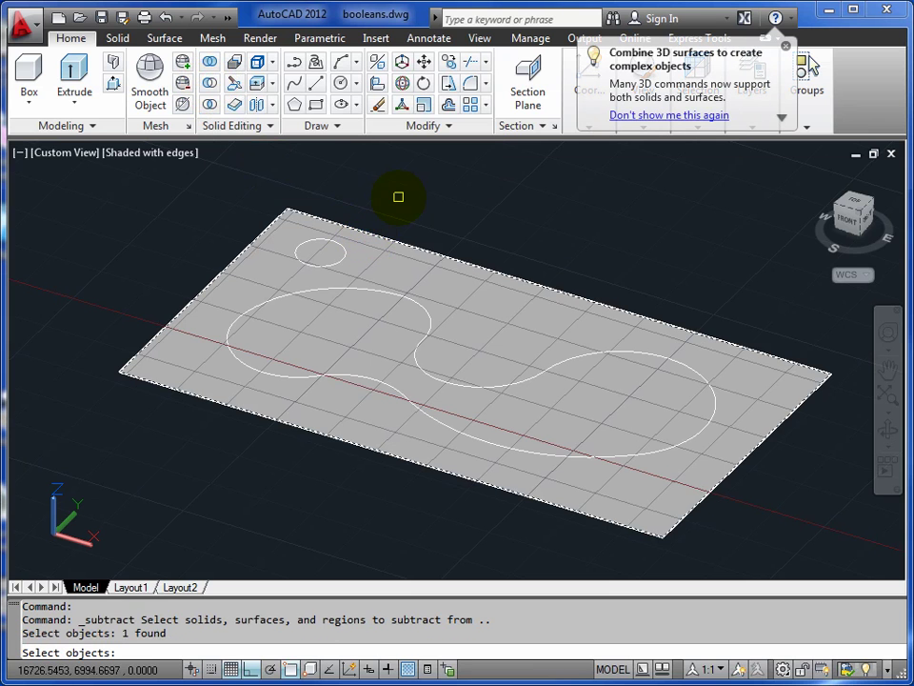
key(Return)
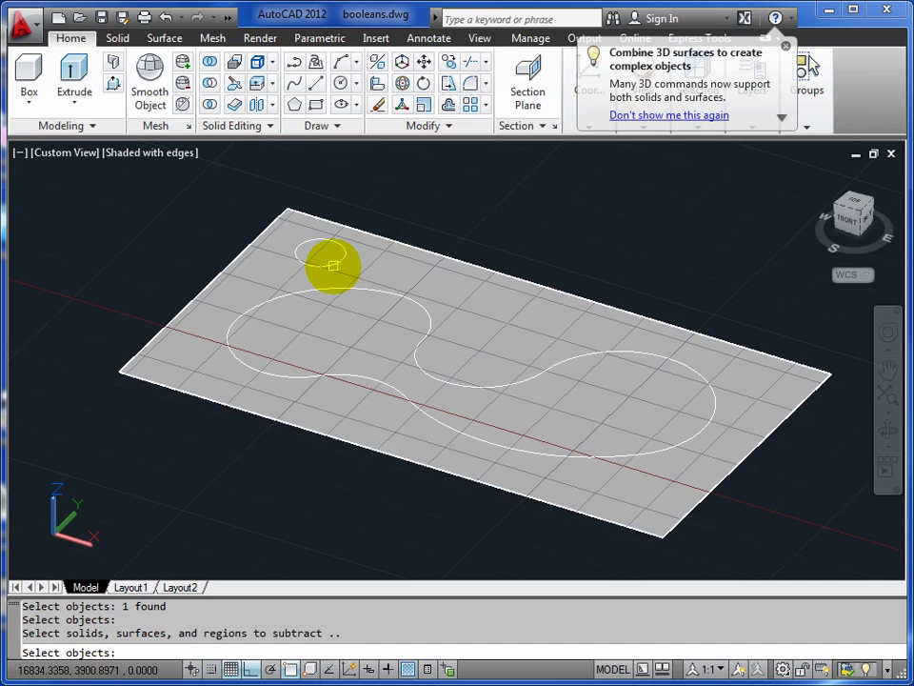
click(336, 273)
click(323, 266)
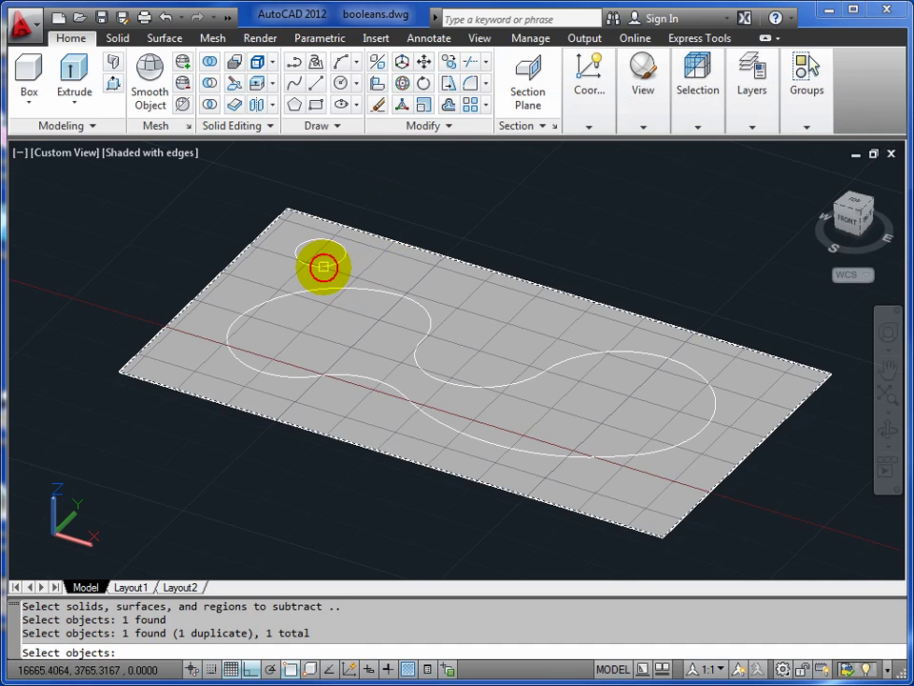
key(Escape)
click(301, 257)
key(Escape)
key(Return)
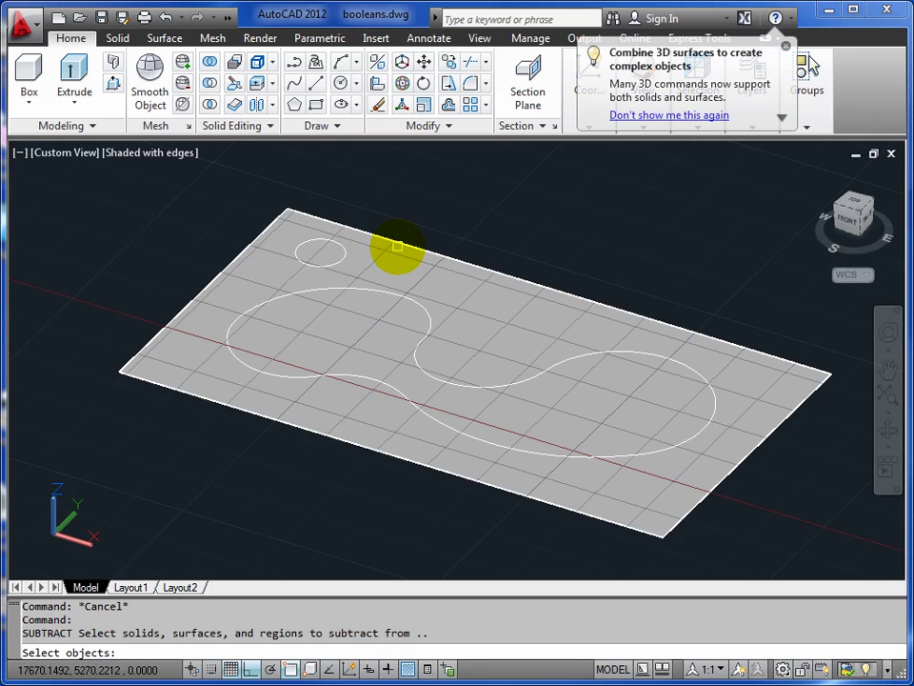
click(398, 243)
key(Return)
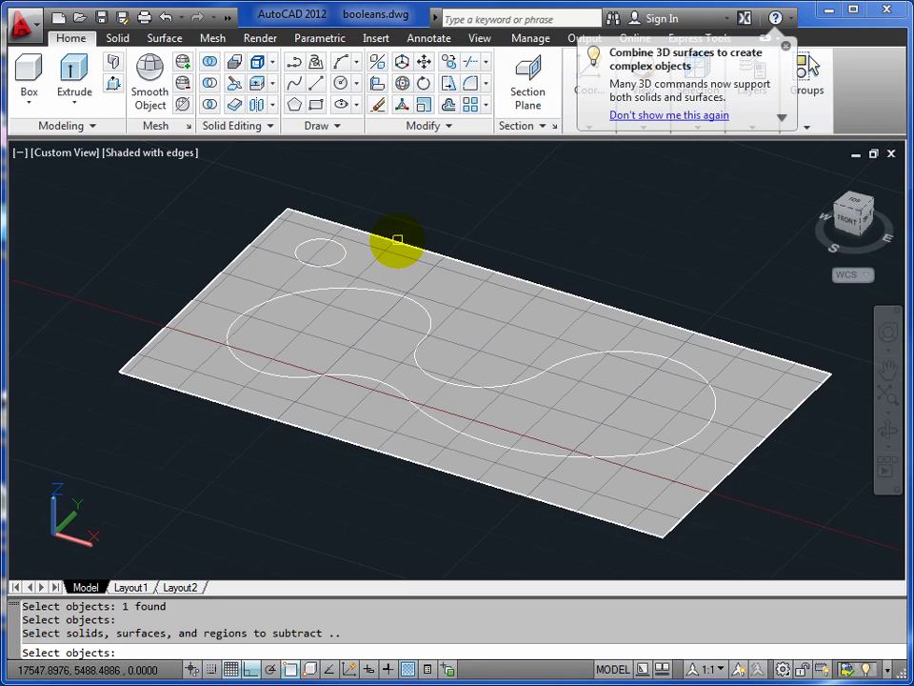
click(309, 291)
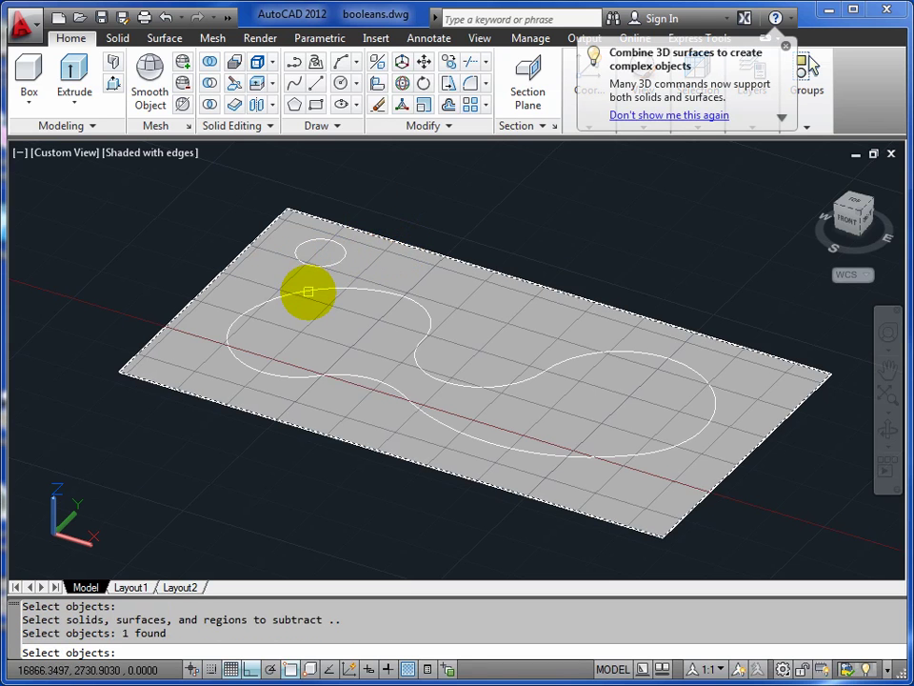
click(308, 290)
key(Escape)
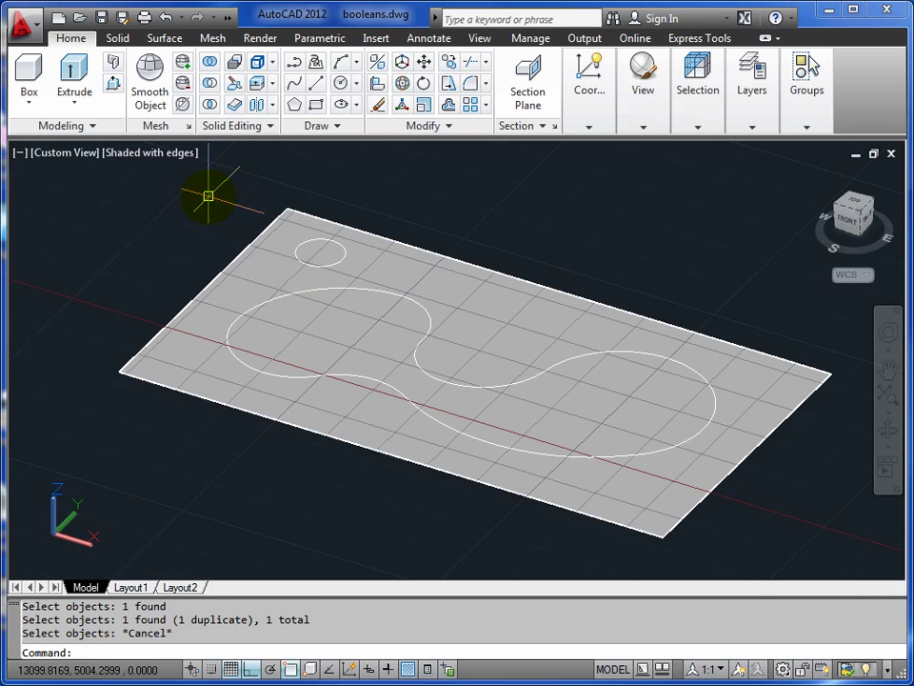
- Switch to 2D Wireframe and subtract the small circle and curved shape from the plate
click(134, 155)
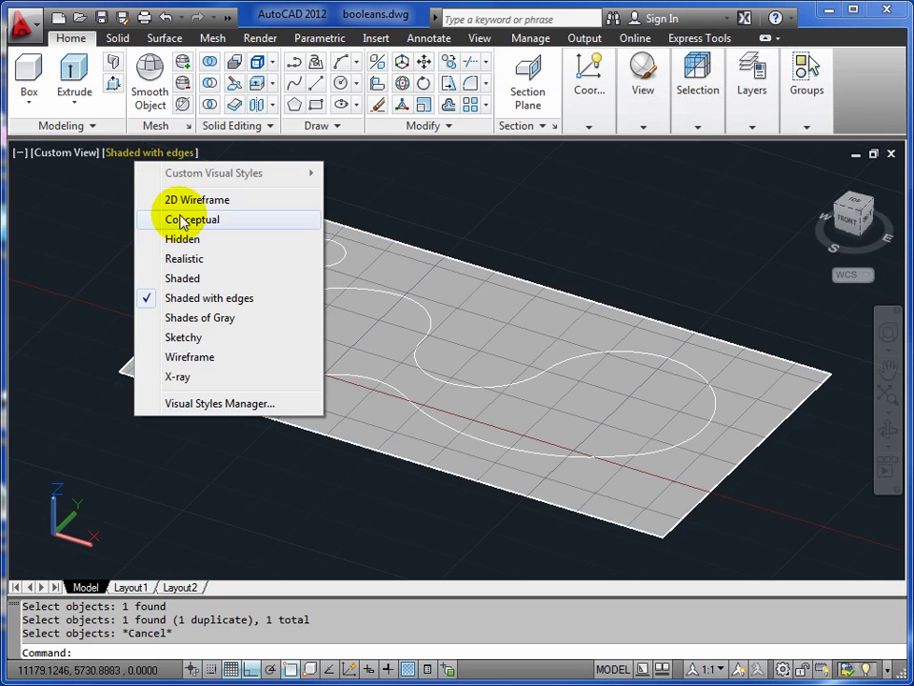
click(181, 200)
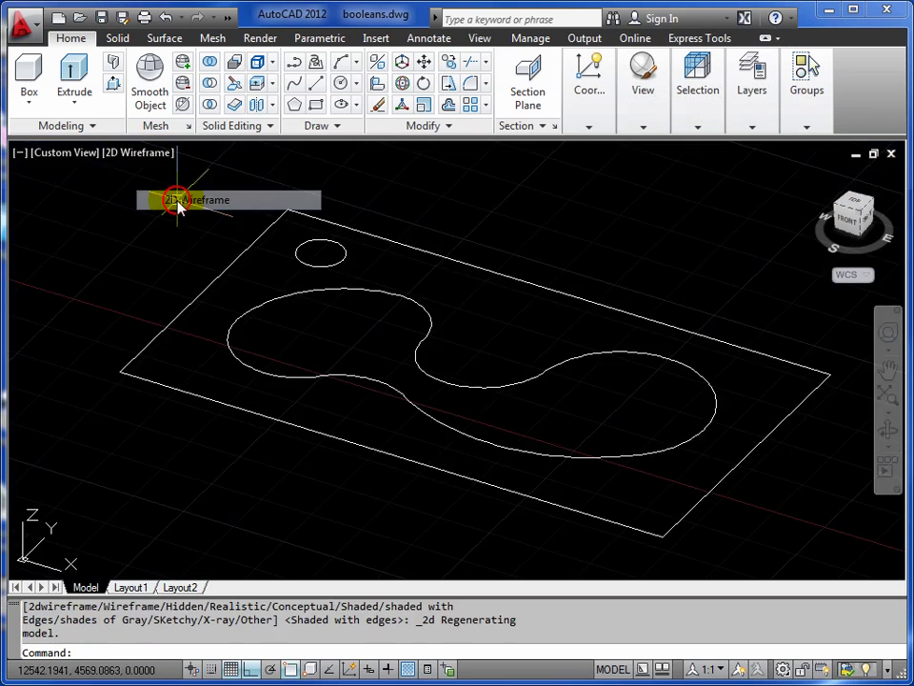
click(210, 82)
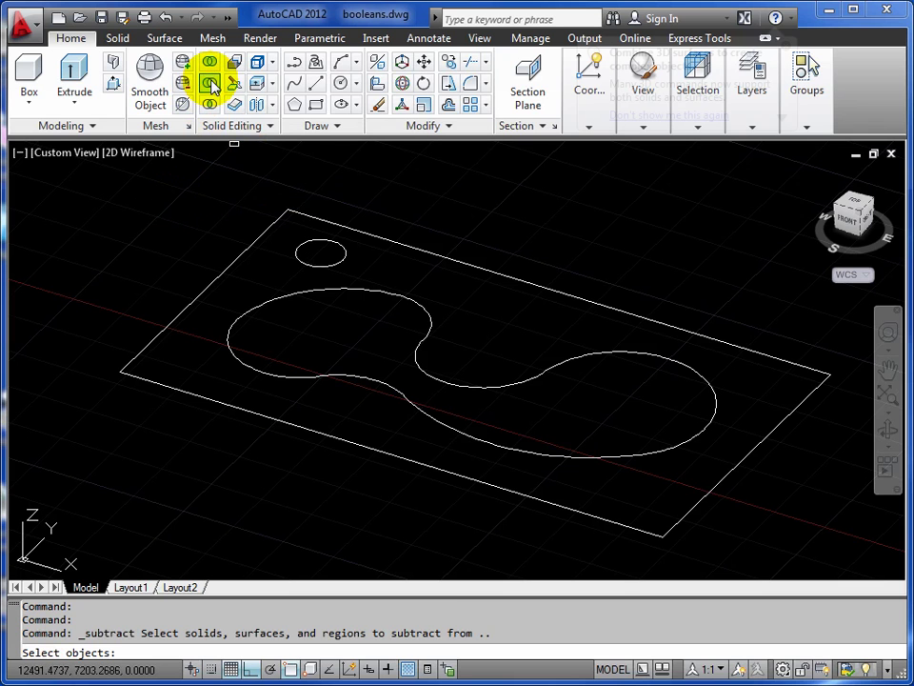
click(339, 224)
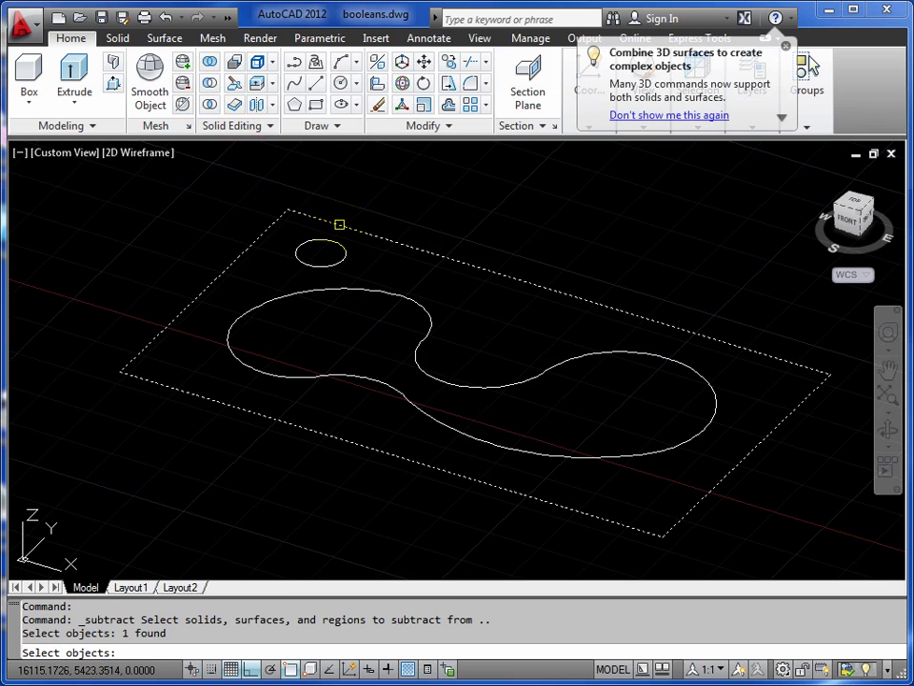
key(Return)
click(335, 265)
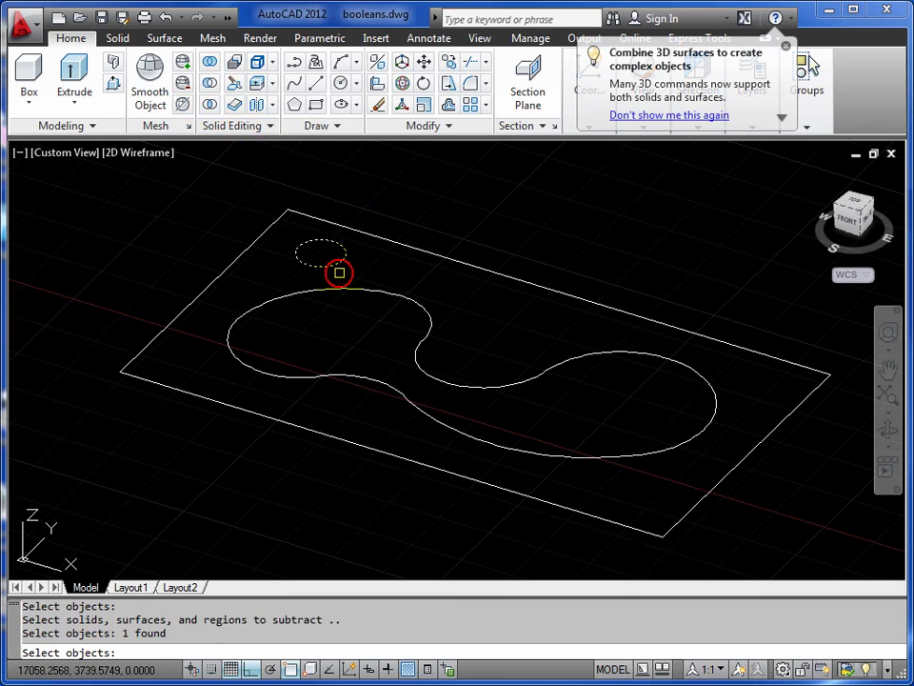
click(348, 288)
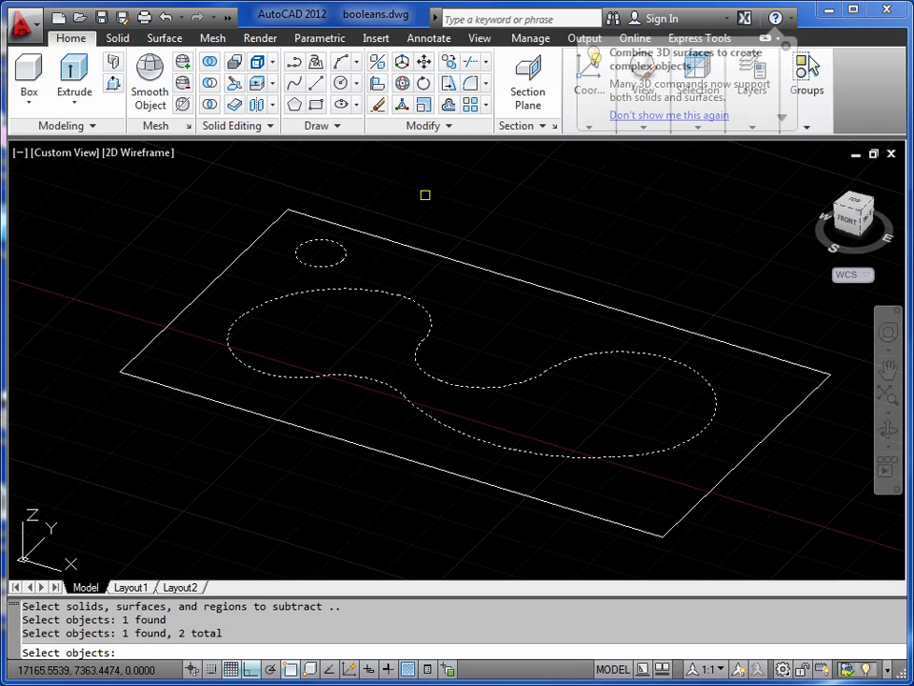
key(Return)
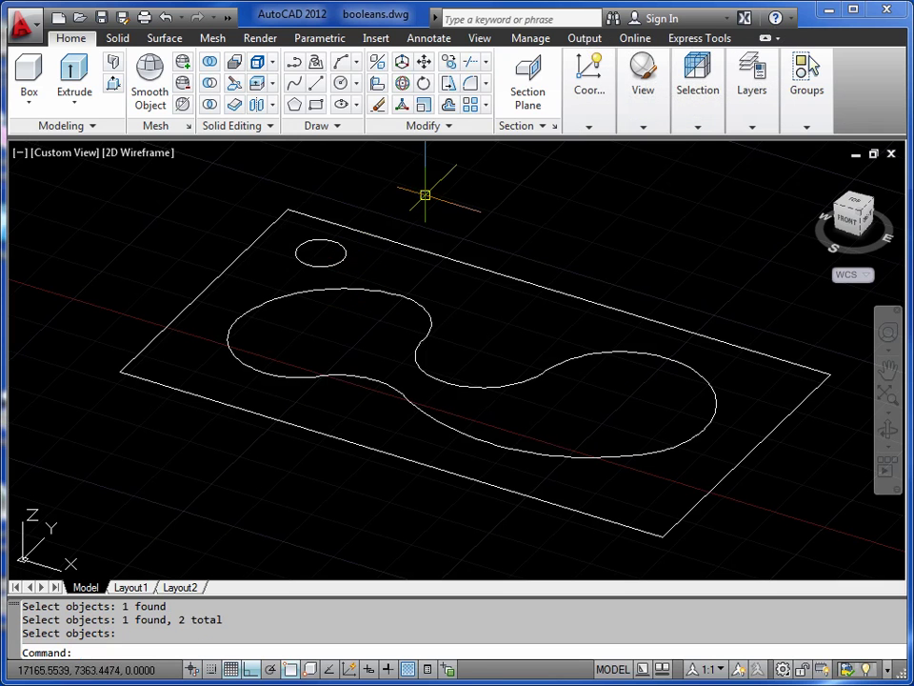
- Show the plate shaded with edges and orbit to a lower side view
click(131, 154)
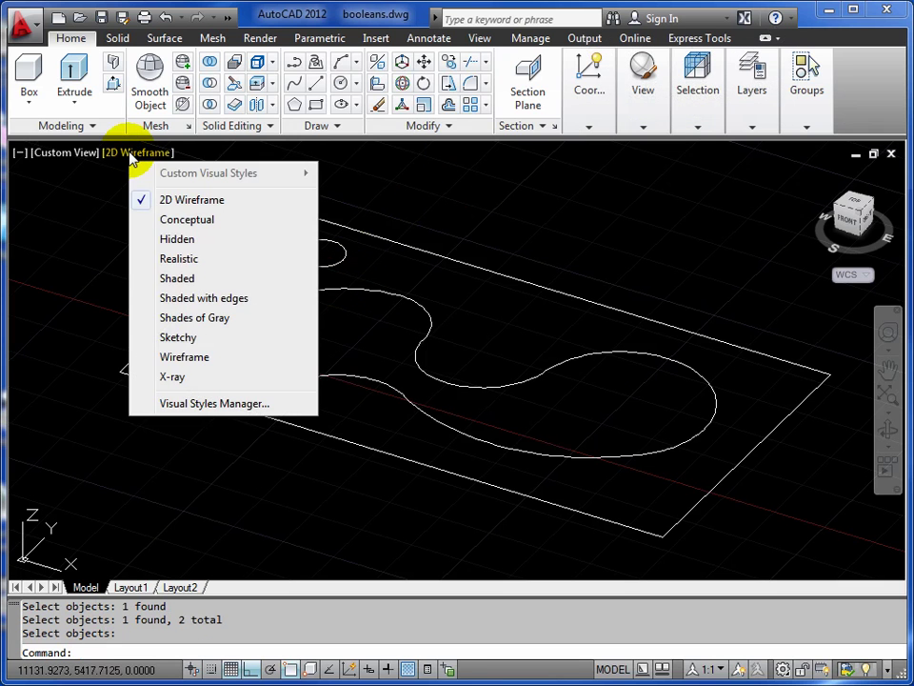
click(164, 299)
click(888, 429)
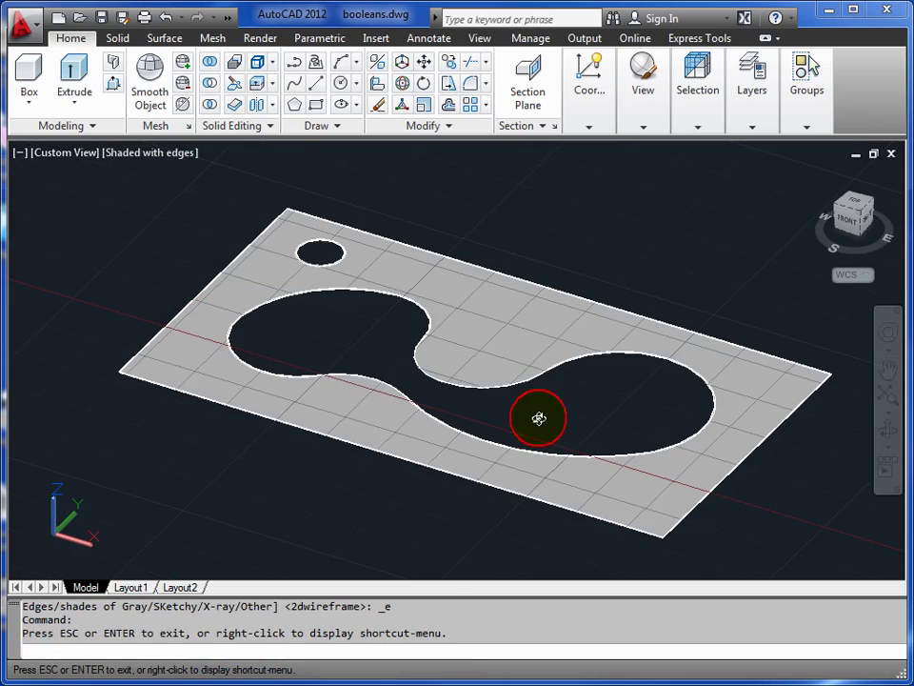
mouse_move(485, 416)
mouse_down()
mouse_move(416, 384)
mouse_move(409, 358)
mouse_move(455, 398)
mouse_move(435, 361)
mouse_move(456, 382)
mouse_move(461, 374)
mouse_move(461, 388)
mouse_move(491, 381)
mouse_move(468, 355)
mouse_move(501, 387)
mouse_move(462, 388)
mouse_move(473, 402)
mouse_up()
right_click(482, 398)
click(508, 411)
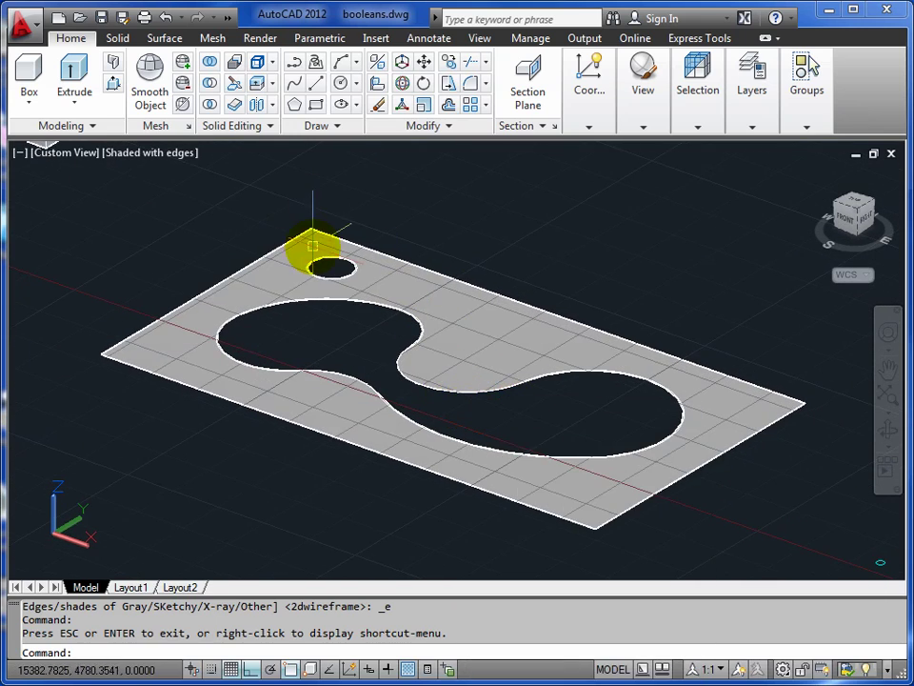
- Start an EXT extrusion of the plate, cancel it, and undo back past the subtraction
text(EXT)
key(Return)
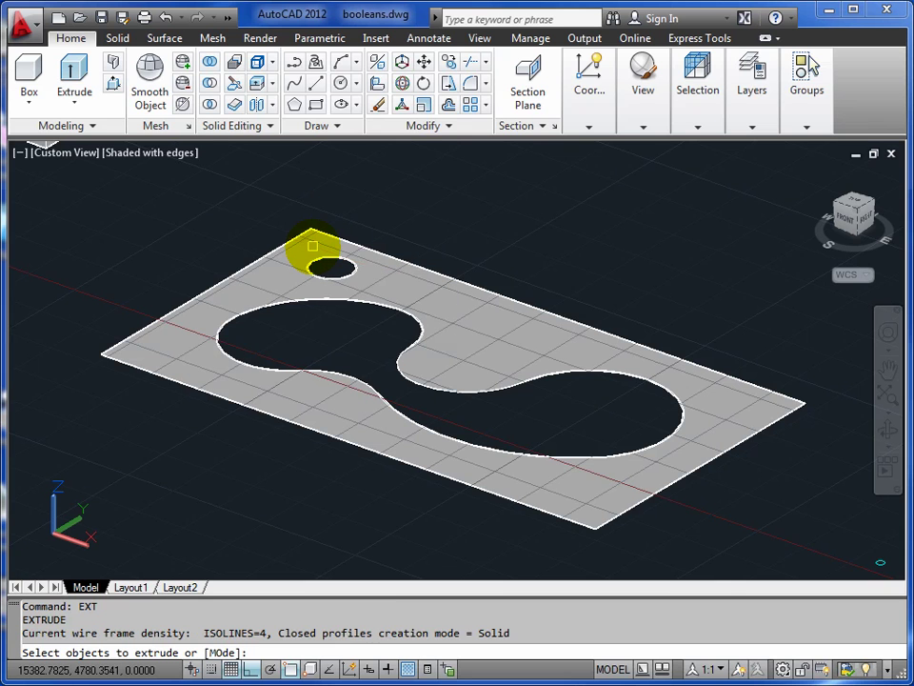
click(395, 258)
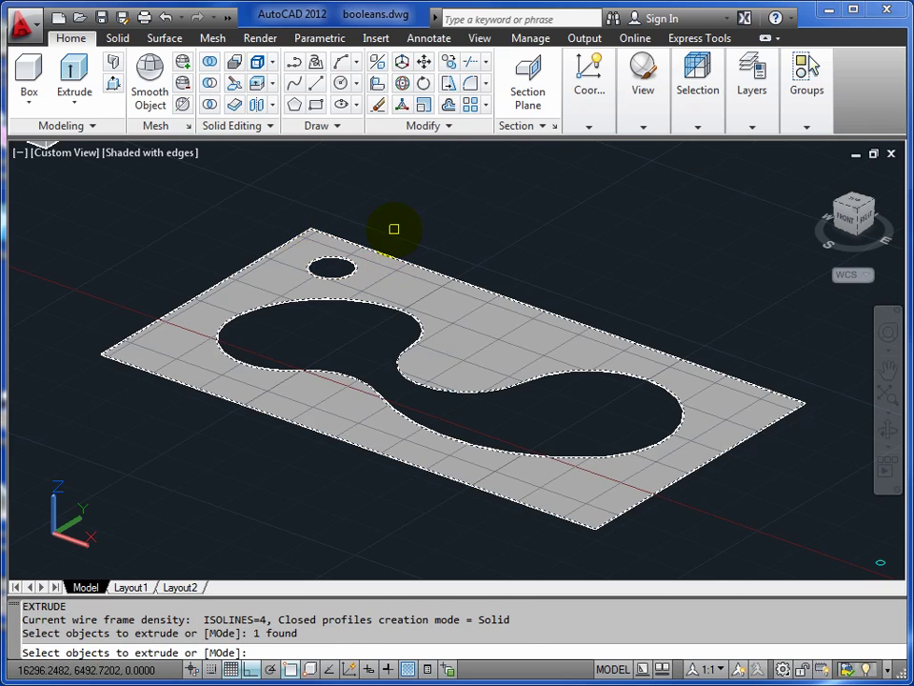
key(Return)
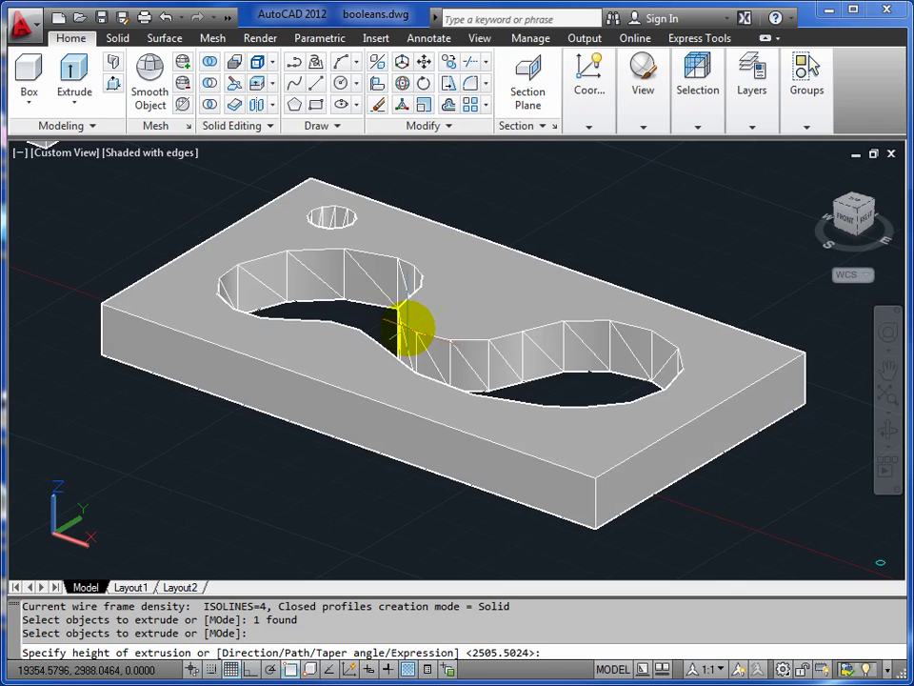
key(Escape)
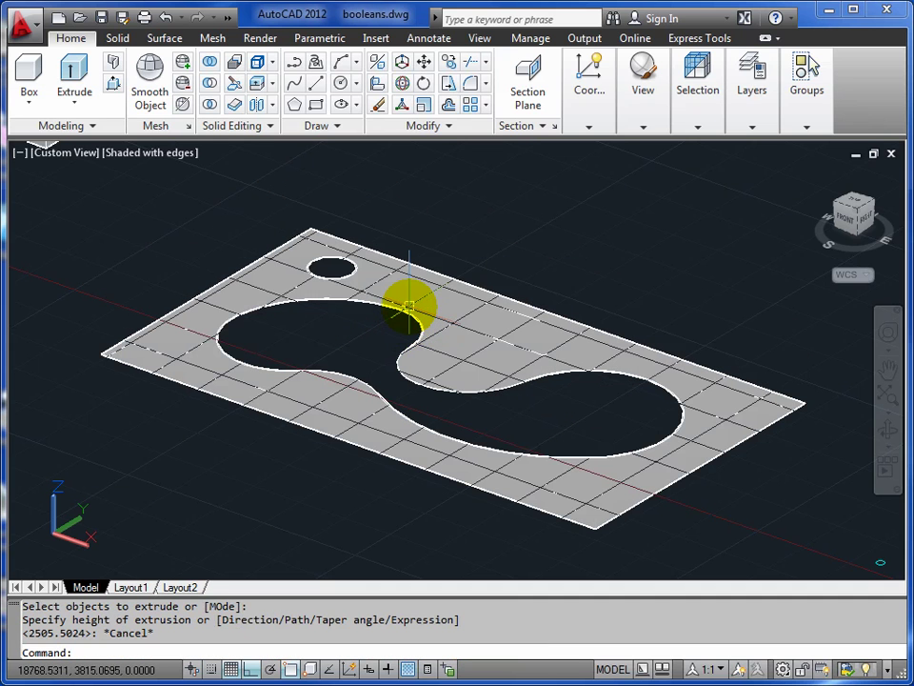
key(Return)
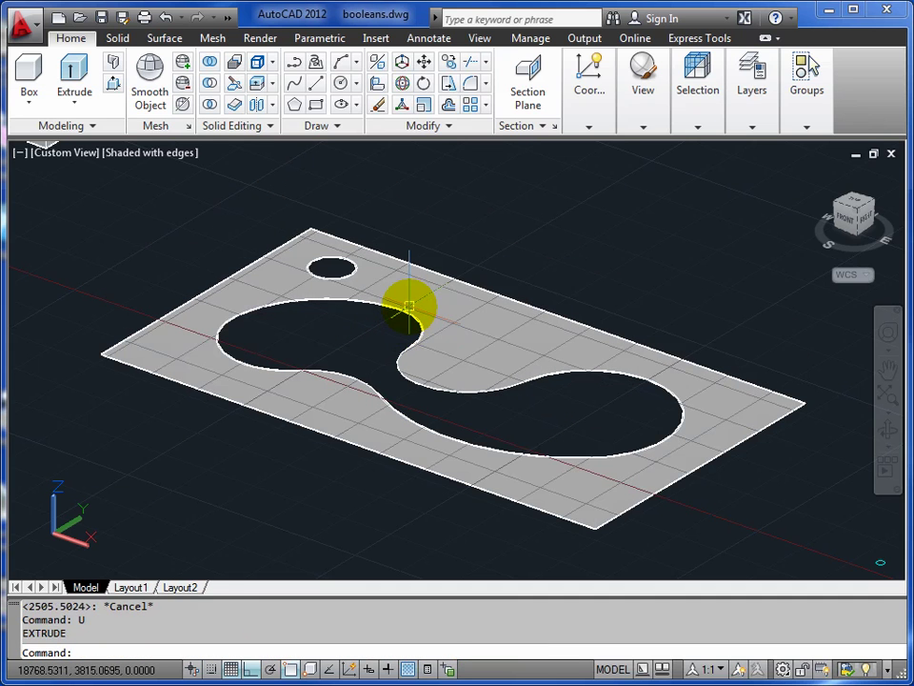
key(Return)
key(Return)
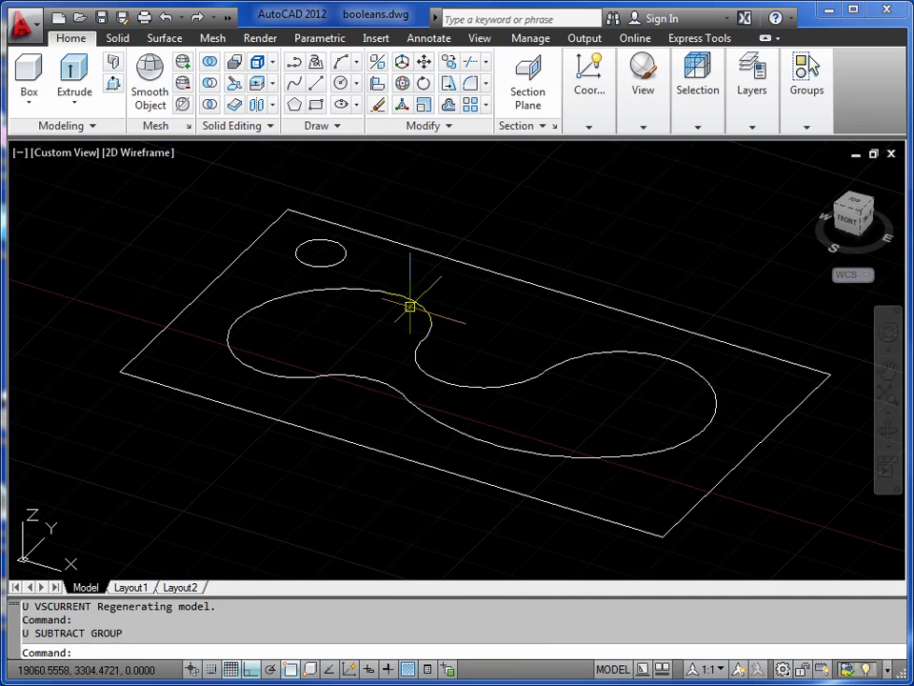
right_click(410, 306)
- Undo the region conversion and start Presspull from the Modeling panel
key(Return)
key(Return)
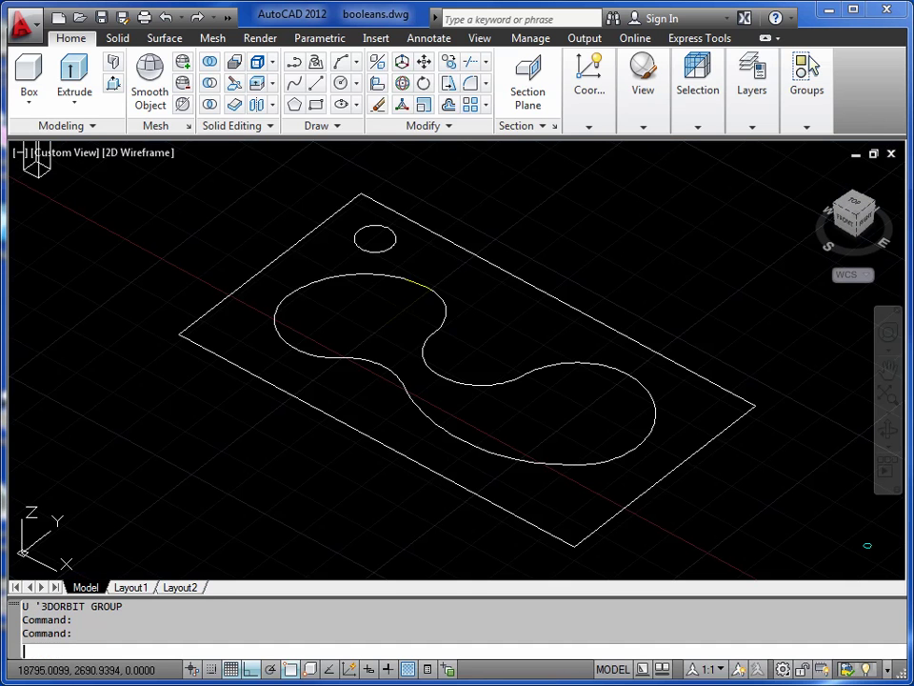
key(Return)
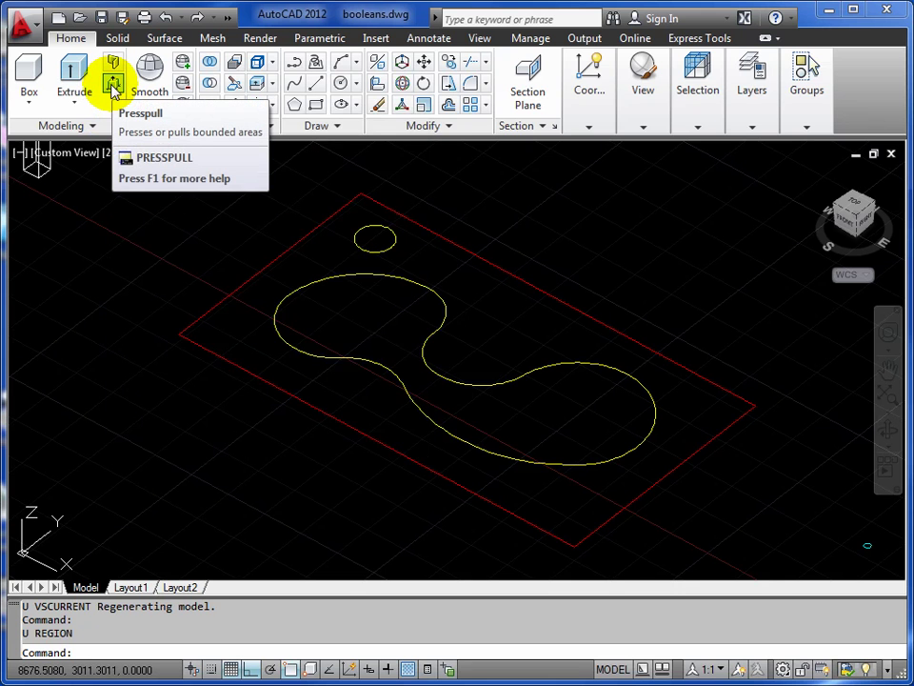
click(112, 85)
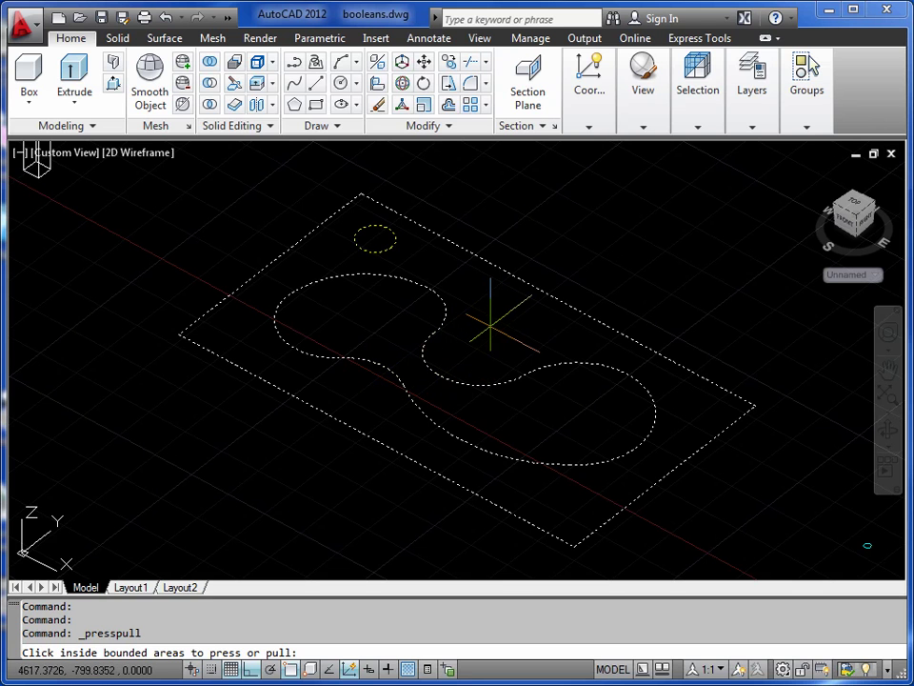
- Press-pull the outer area of the rectangle up into a thick slab
click(490, 327)
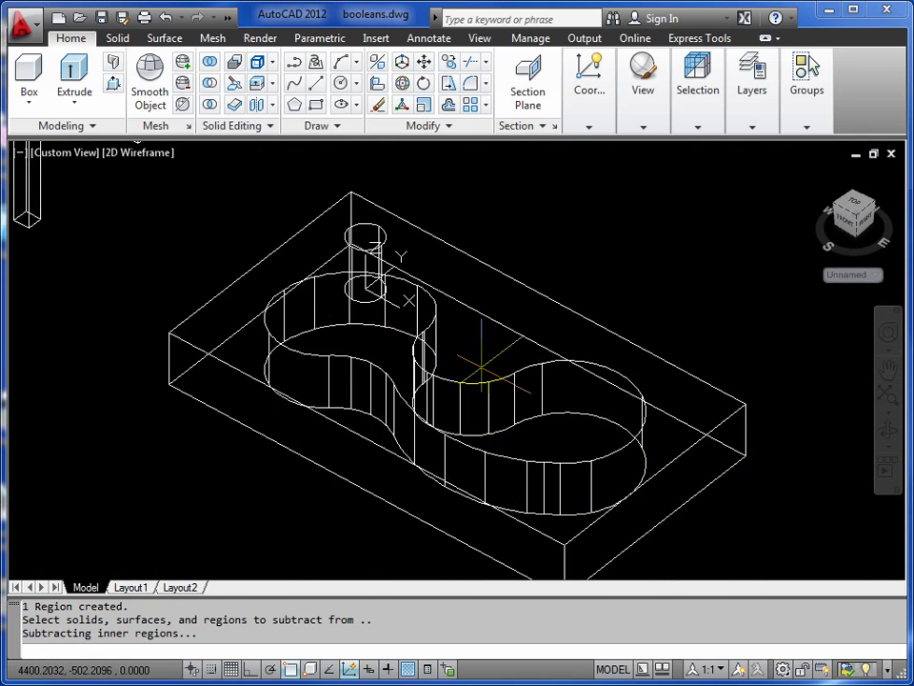
click(535, 368)
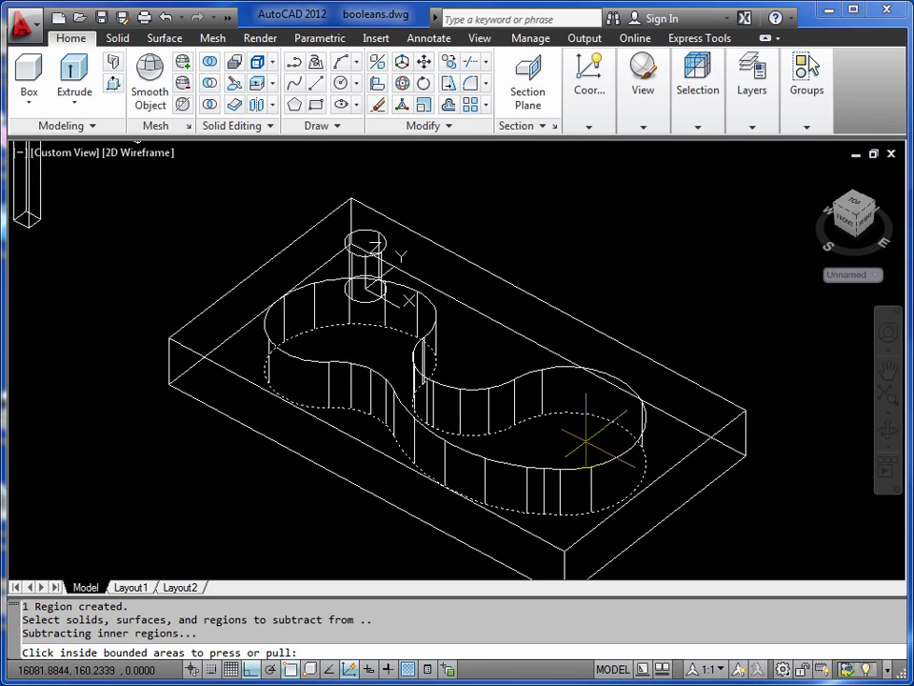
middle_drag(570, 440, 565, 408)
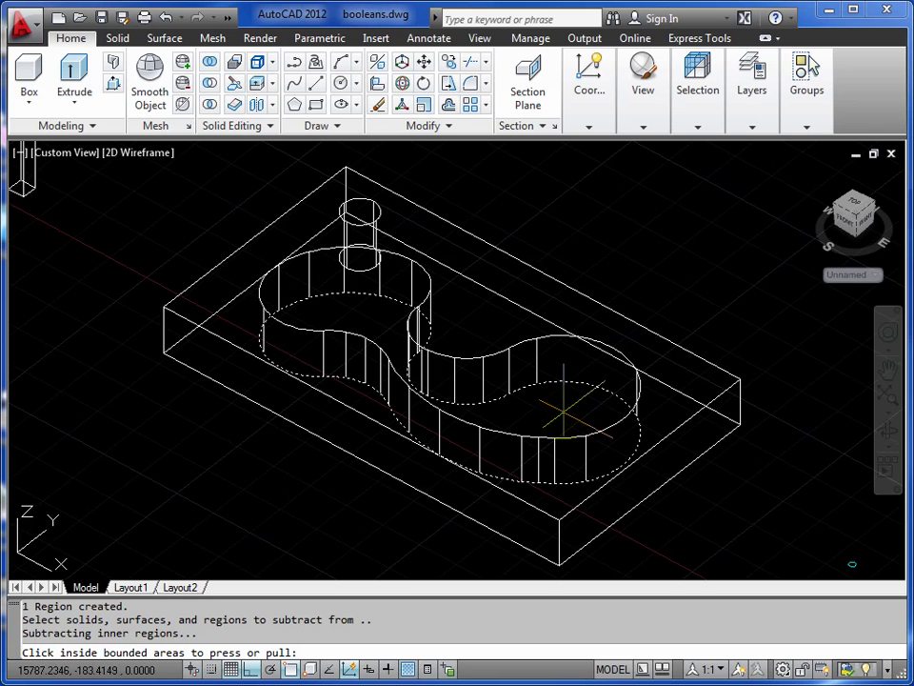
- Press-pull the S-shaped area into a recess and the small circle into a cylinder
click(569, 414)
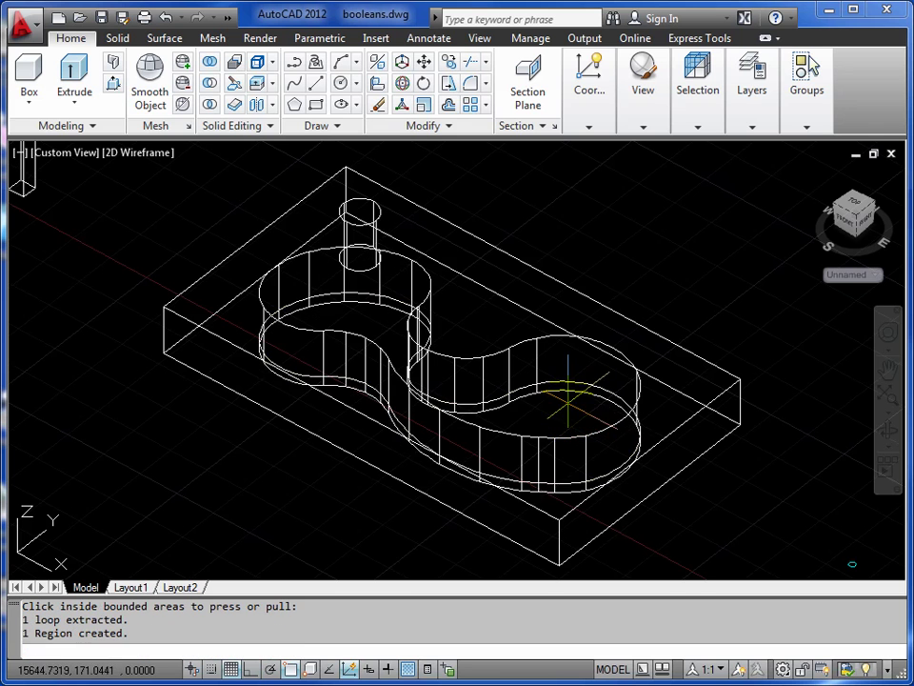
scroll(550, 377, up, 6)
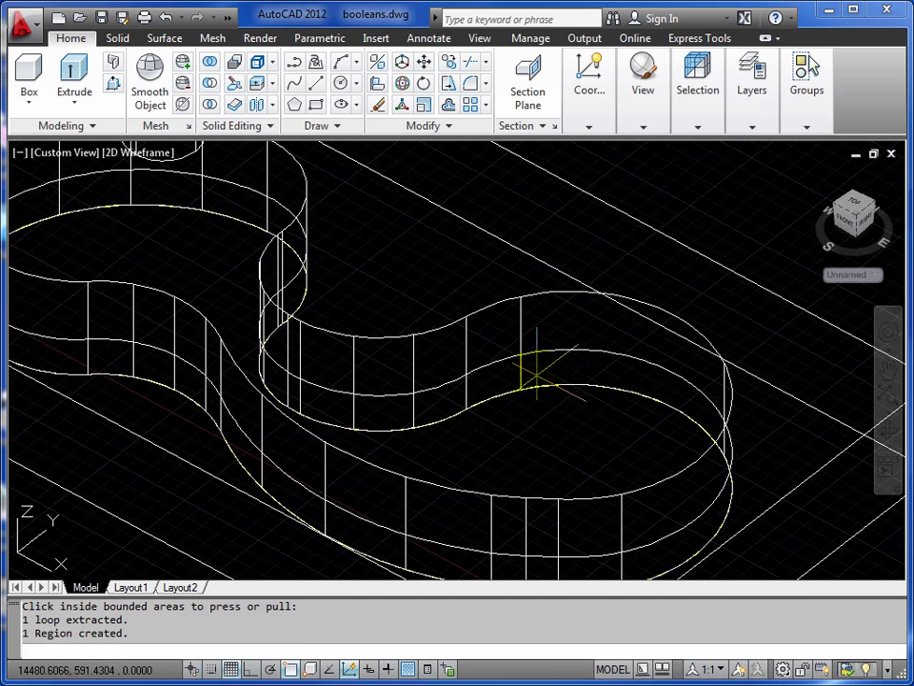
click(558, 361)
shift+middle_drag(437, 362, 305, 305)
click(328, 315)
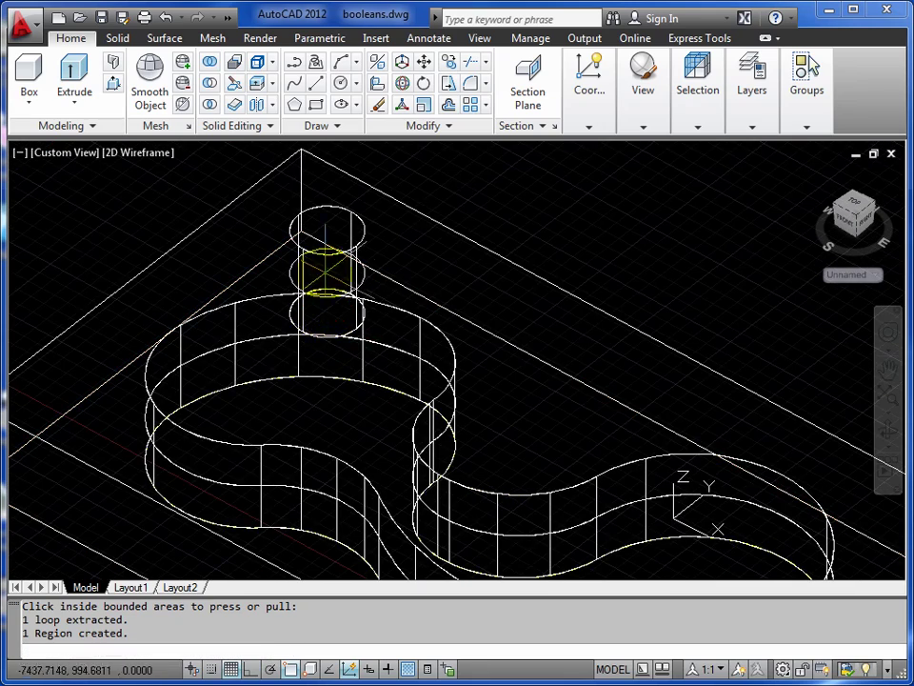
scroll(333, 320, up, 4)
scroll(342, 196, down, 5)
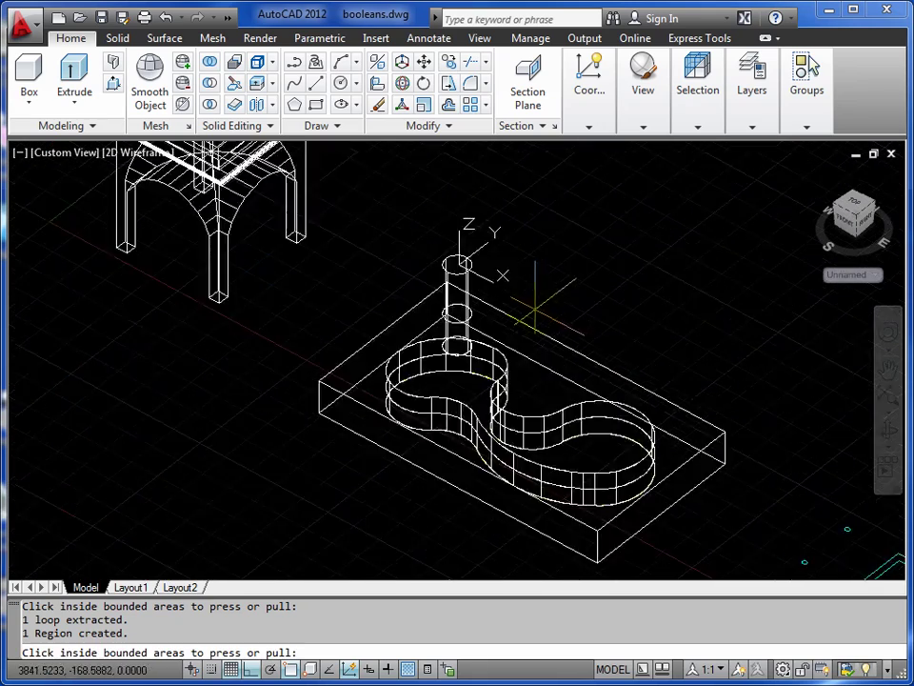
click(461, 227)
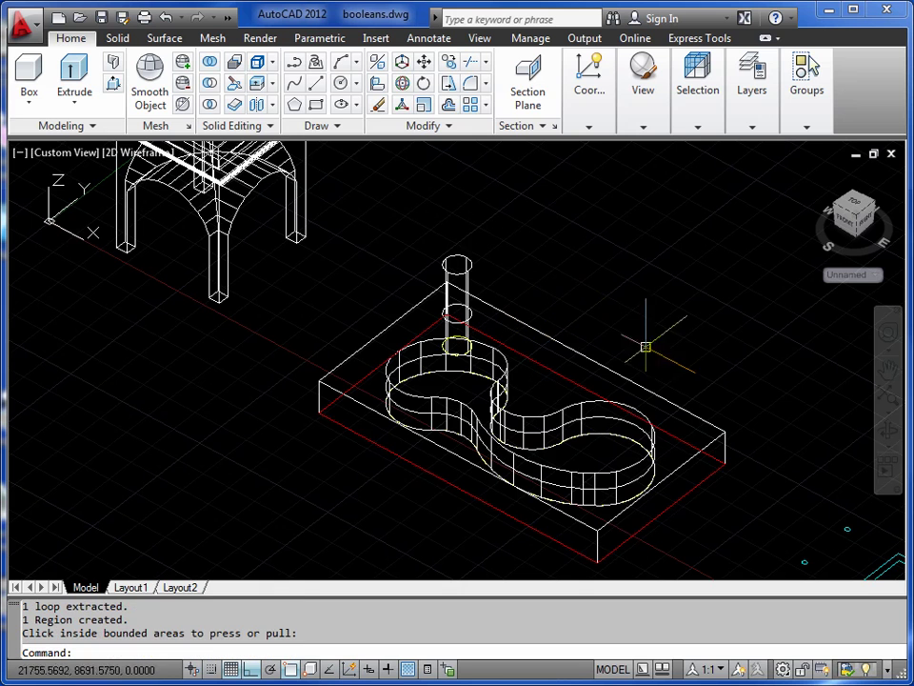
- Switch to Shaded with edges, then orbit, pan and zoom to the cyan V outline and circles
click(125, 151)
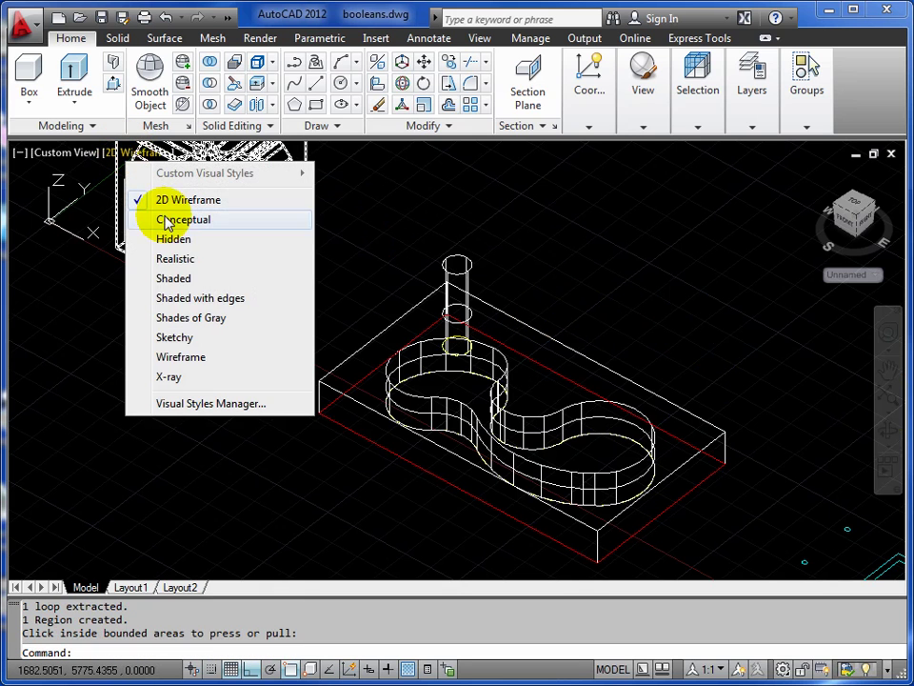
click(172, 298)
click(888, 430)
mouse_move(610, 433)
mouse_down()
mouse_move(541, 439)
mouse_move(466, 392)
mouse_move(623, 433)
mouse_up()
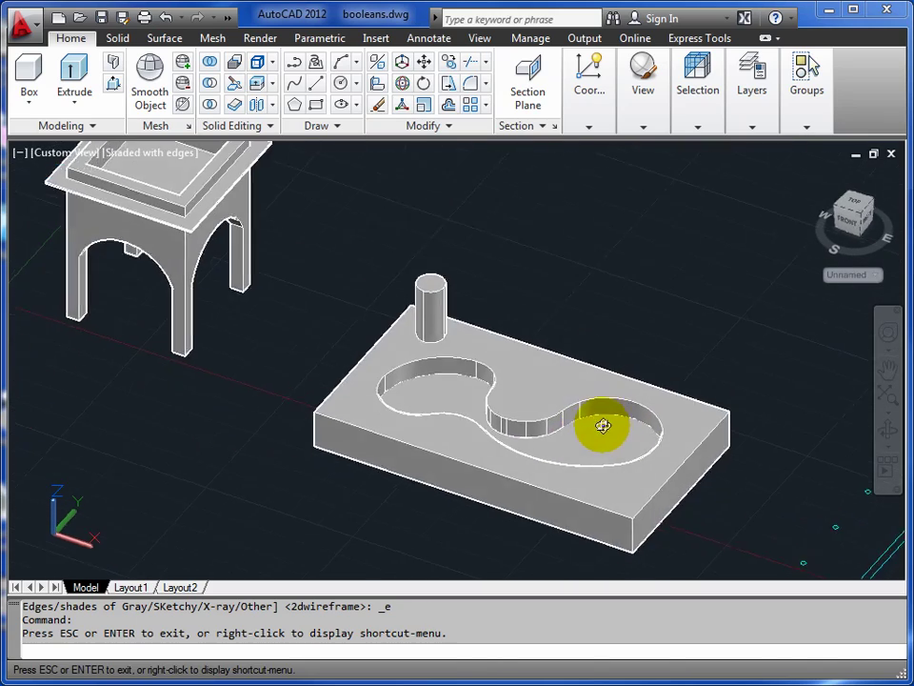
middle_drag(599, 424, 405, 370)
scroll(490, 373, up, 3)
scroll(408, 330, down, 3)
right_click(437, 343)
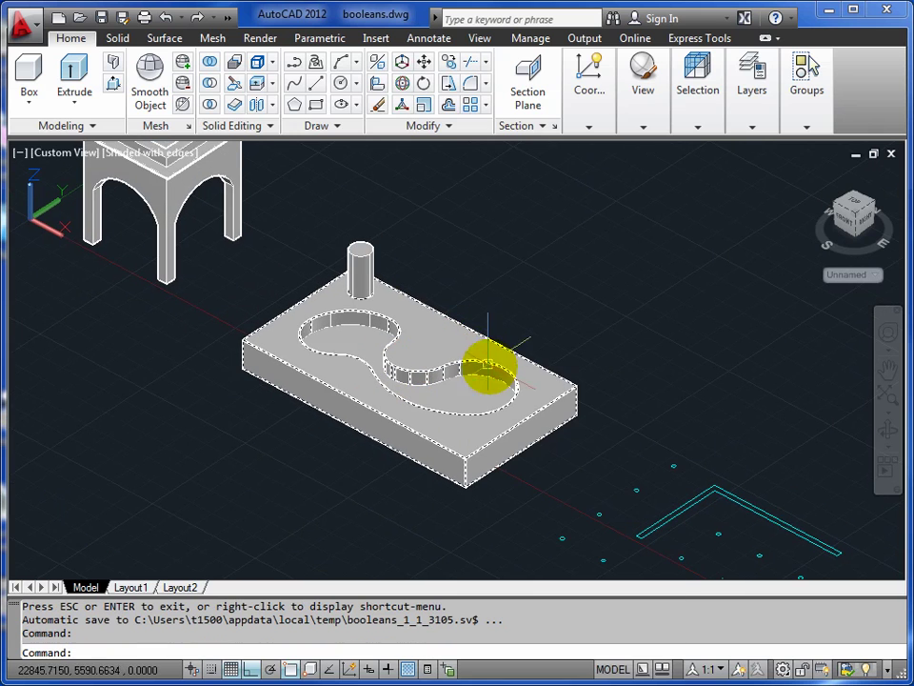
middle_drag(663, 416, 413, 261)
scroll(520, 382, up, 5)
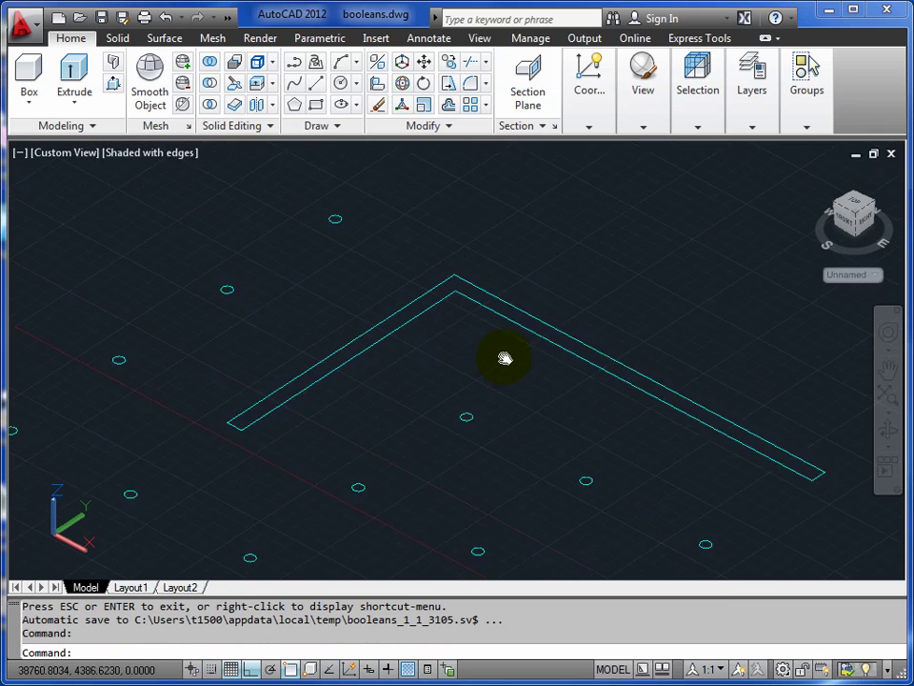
- Crossing-select the V outline and its circles and extrude them 8000 units high
scroll(510, 322, down, 3)
middle_drag(516, 304, 518, 330)
scroll(445, 320, up, 2)
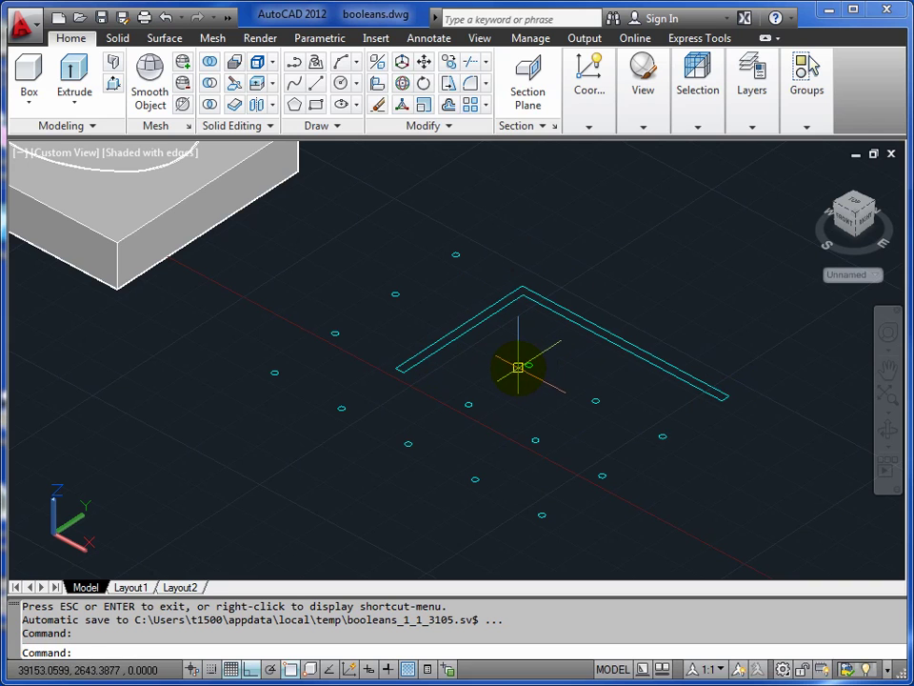
key(Return)
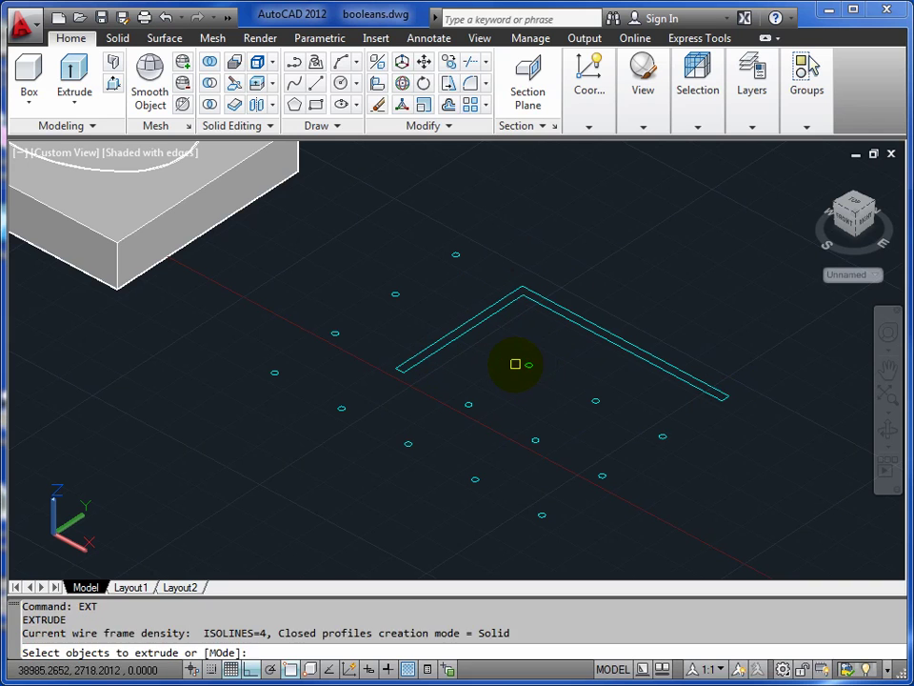
click(767, 227)
click(267, 543)
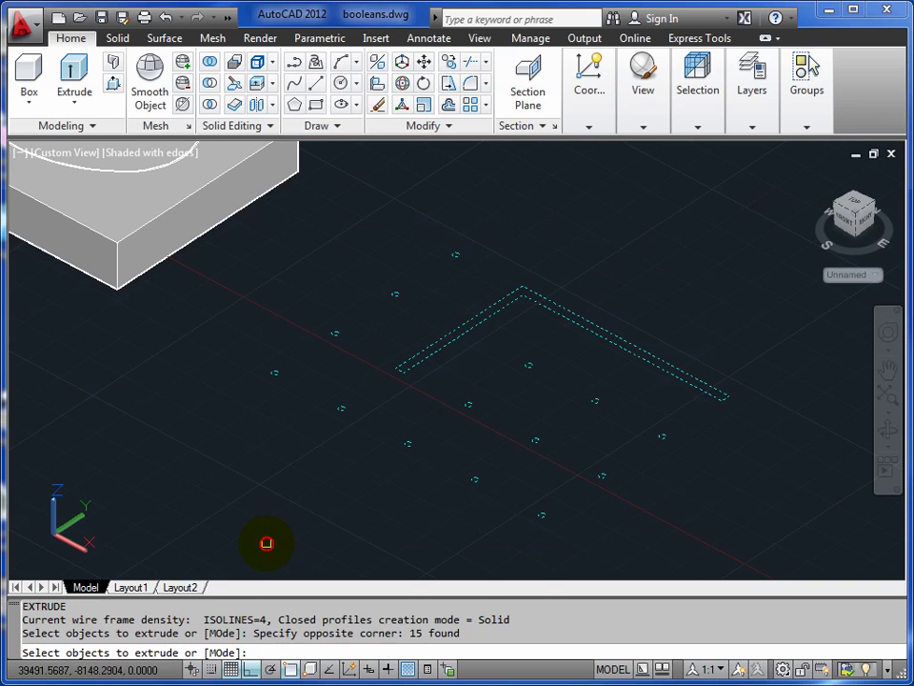
key(Return)
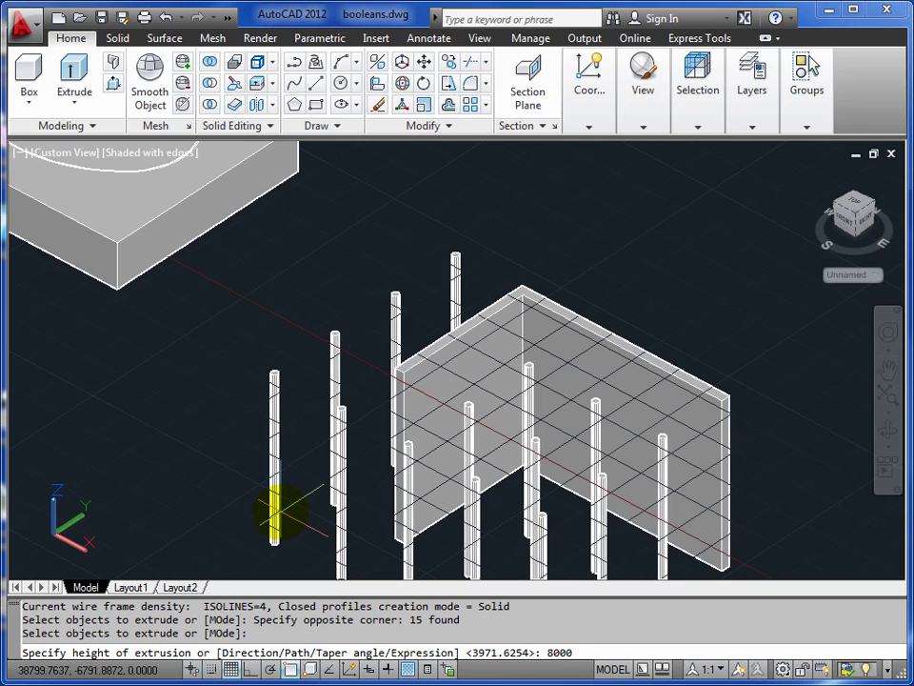
key(Return)
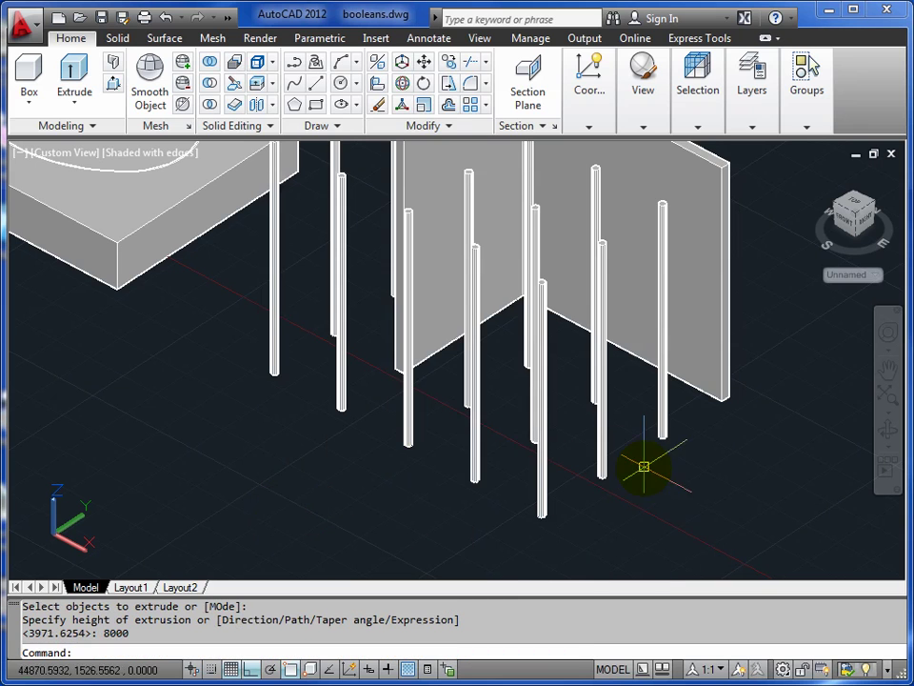
middle_drag(534, 398, 474, 433)
- Turn on the roof layer in the layer list and orbit to show the wavy roof strip
click(890, 430)
drag(810, 429, 424, 347)
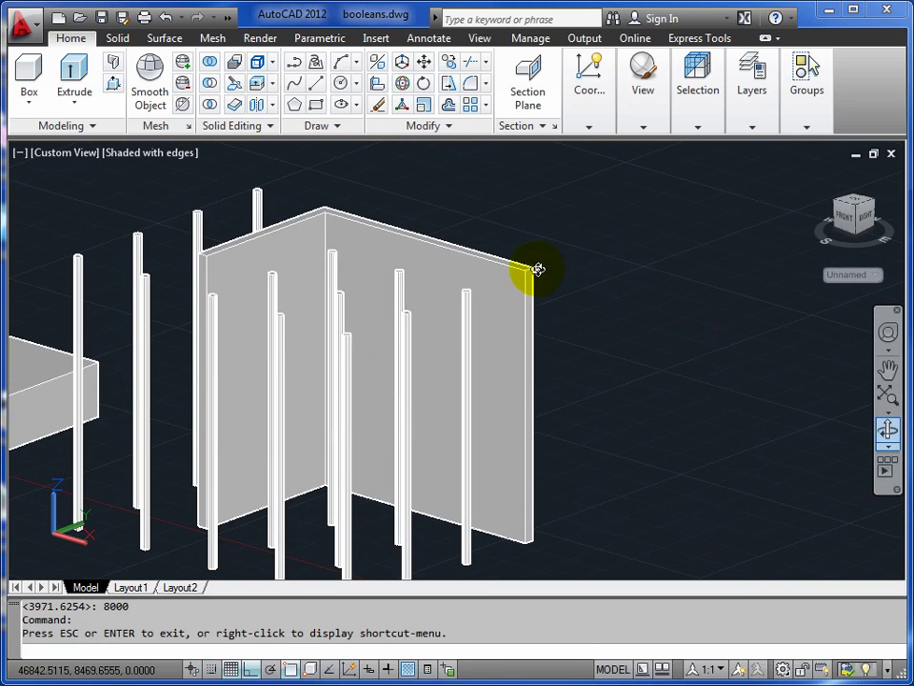
right_click(534, 228)
click(568, 232)
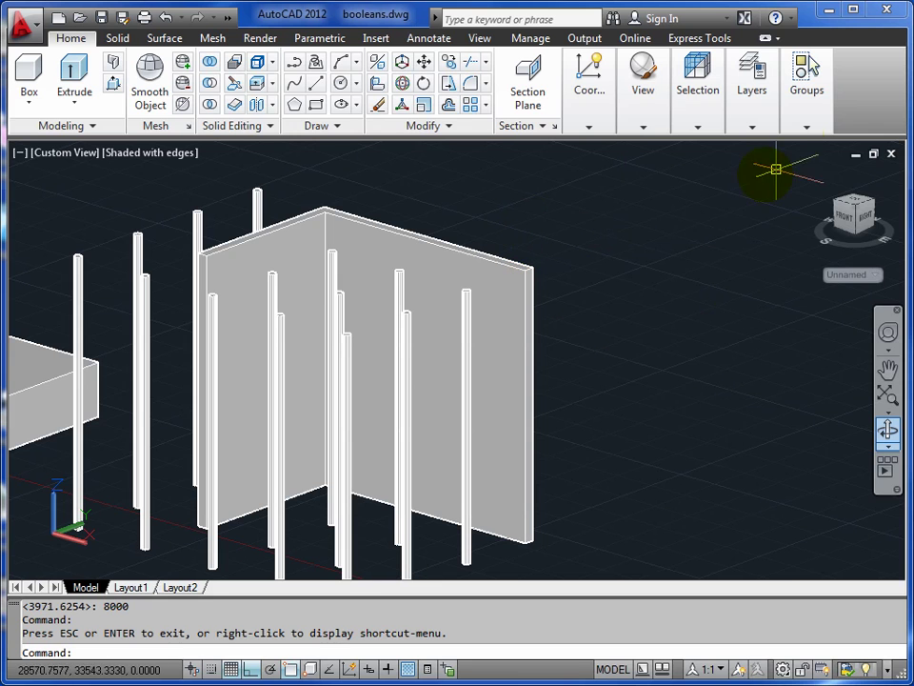
click(752, 126)
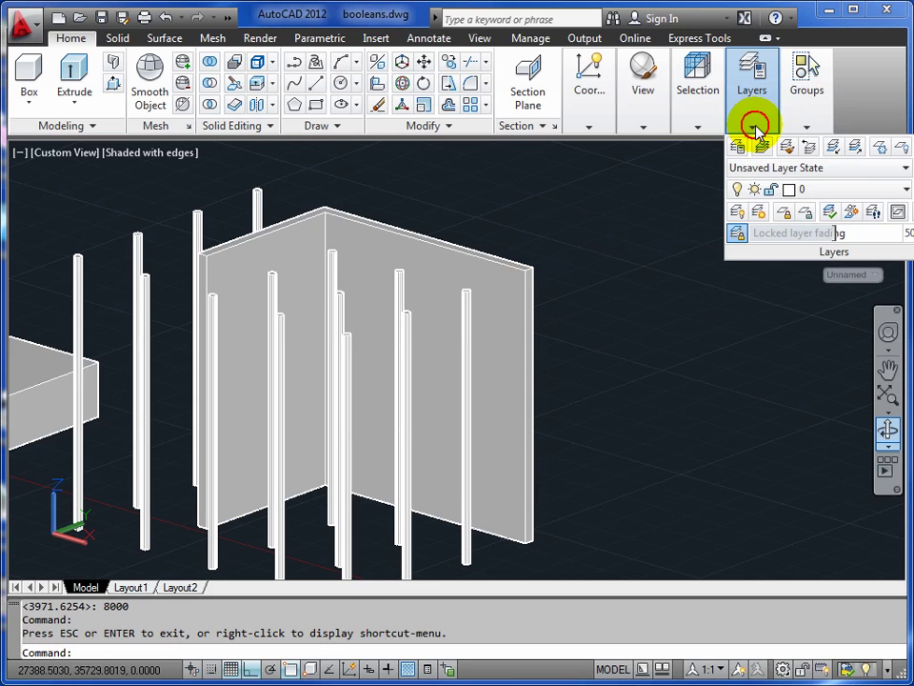
click(891, 193)
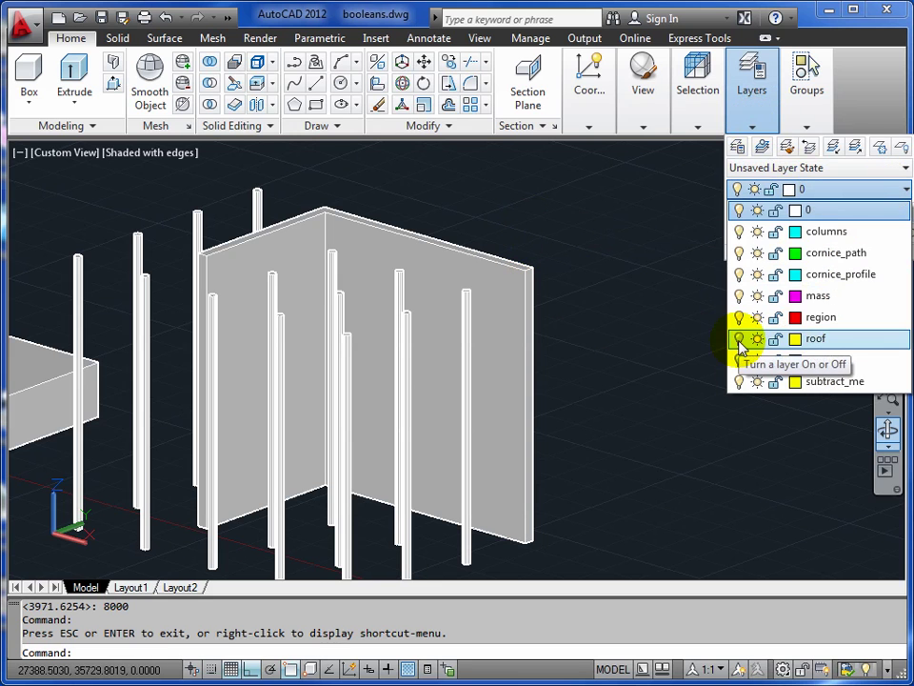
click(741, 339)
click(889, 433)
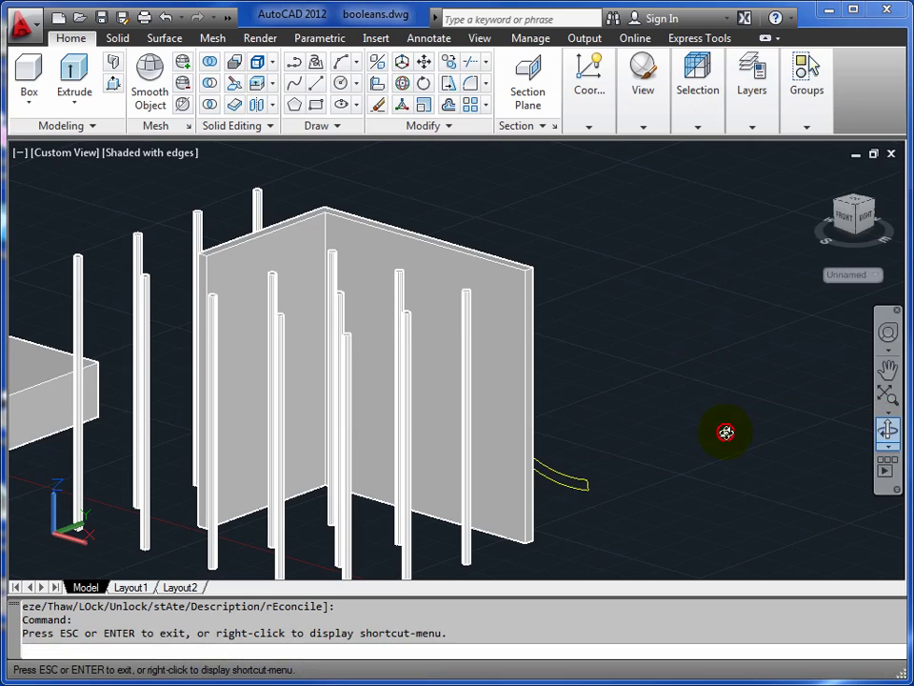
drag(593, 431, 478, 348)
right_click(477, 349)
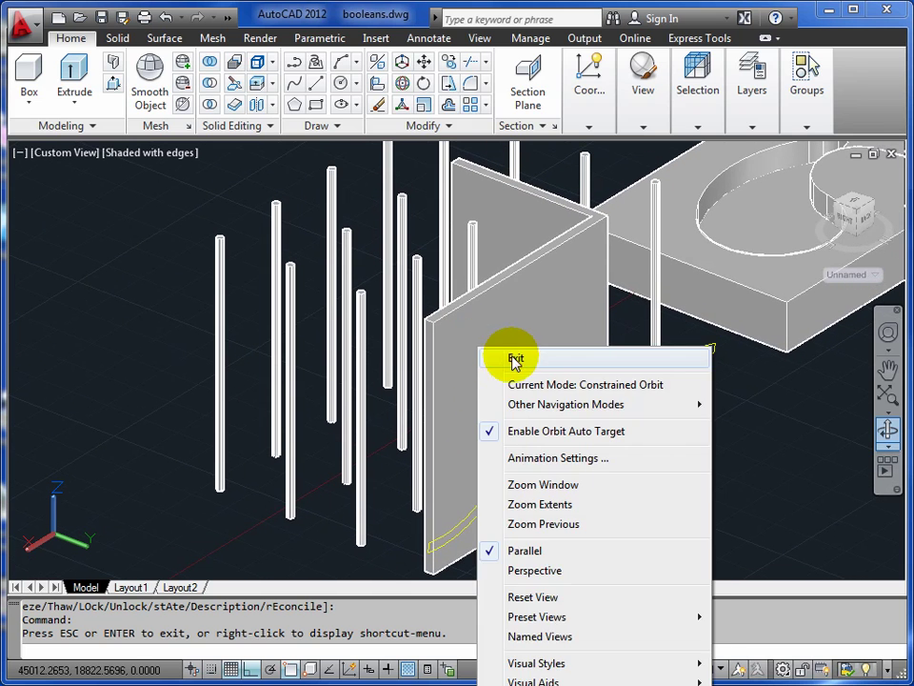
click(512, 357)
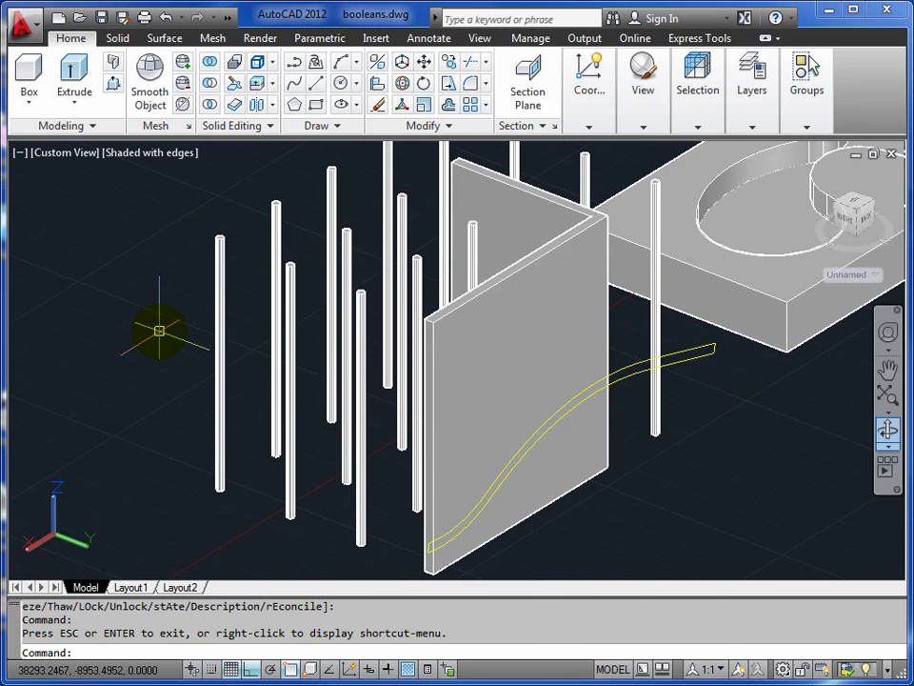
- Extrude the wavy profile by -9500, then undo the downward extrusion
key(Return)
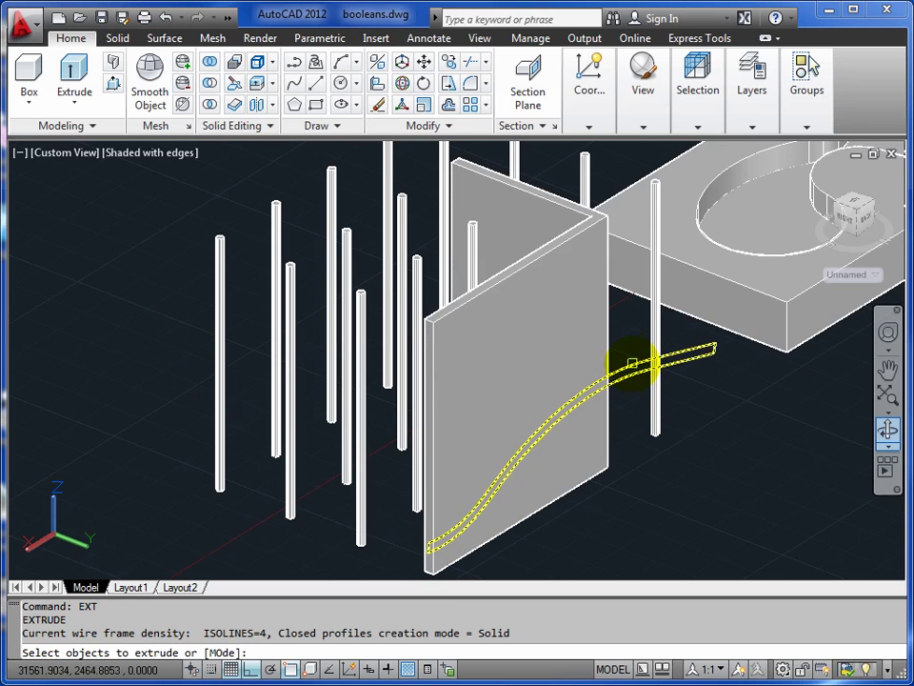
click(632, 365)
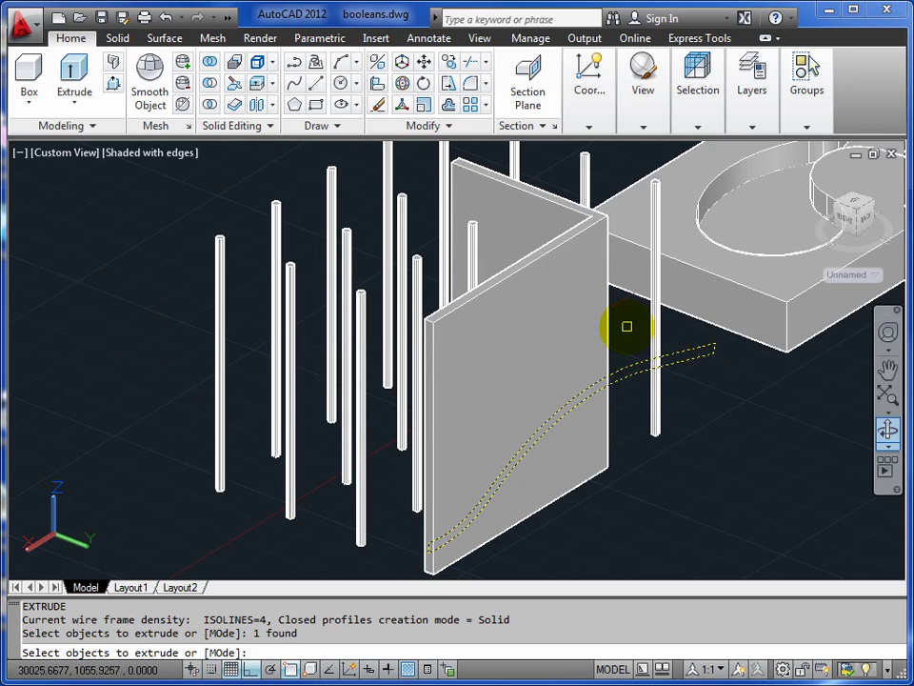
key(Return)
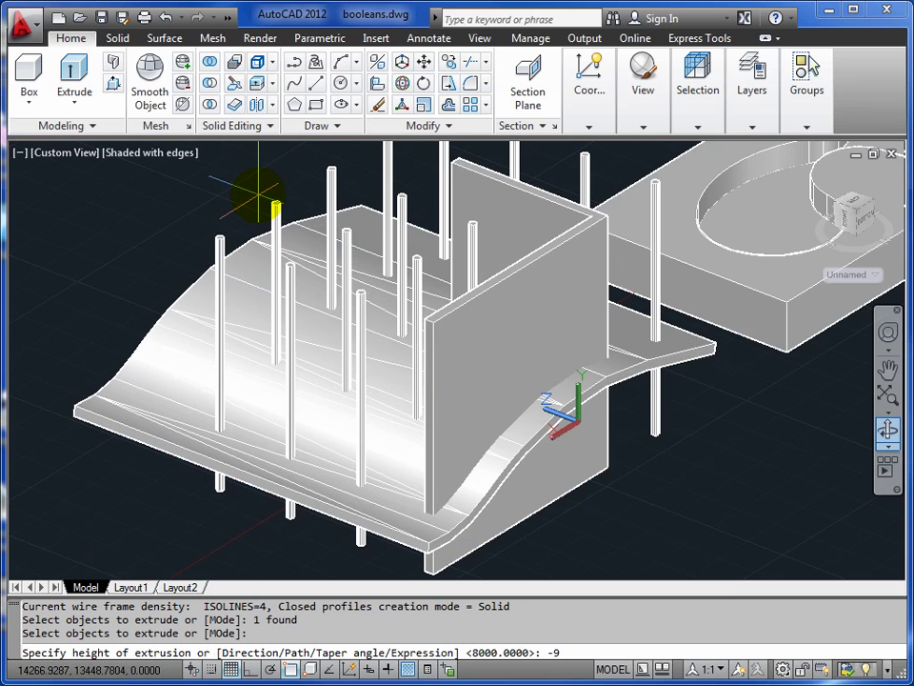
text(-9500)
key(Return)
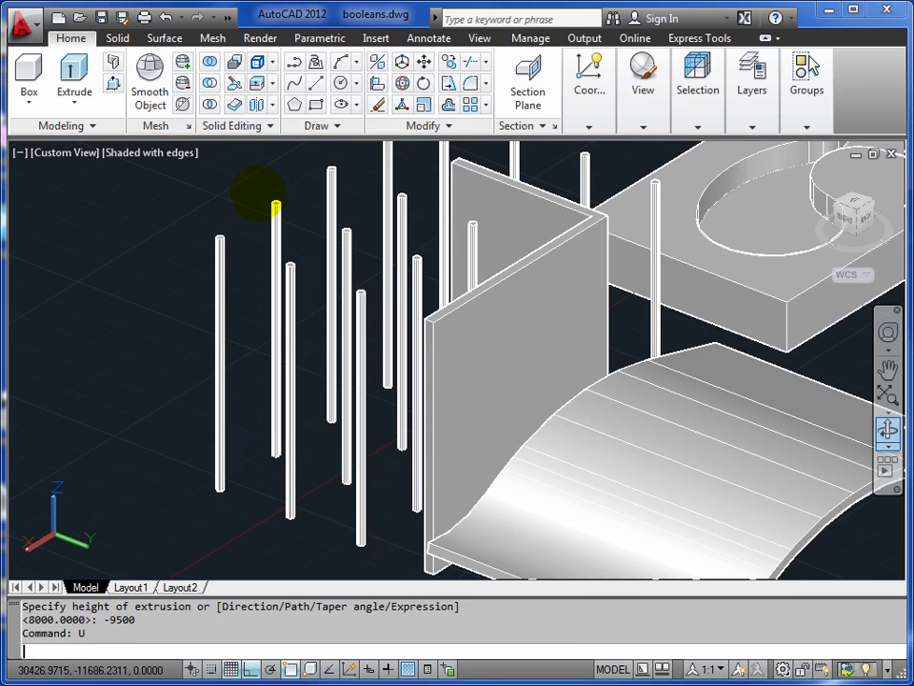
text(u)
key(Return)
- Extrude the wavy profile upward by 9500 with EXT
text(ext)
key(Return)
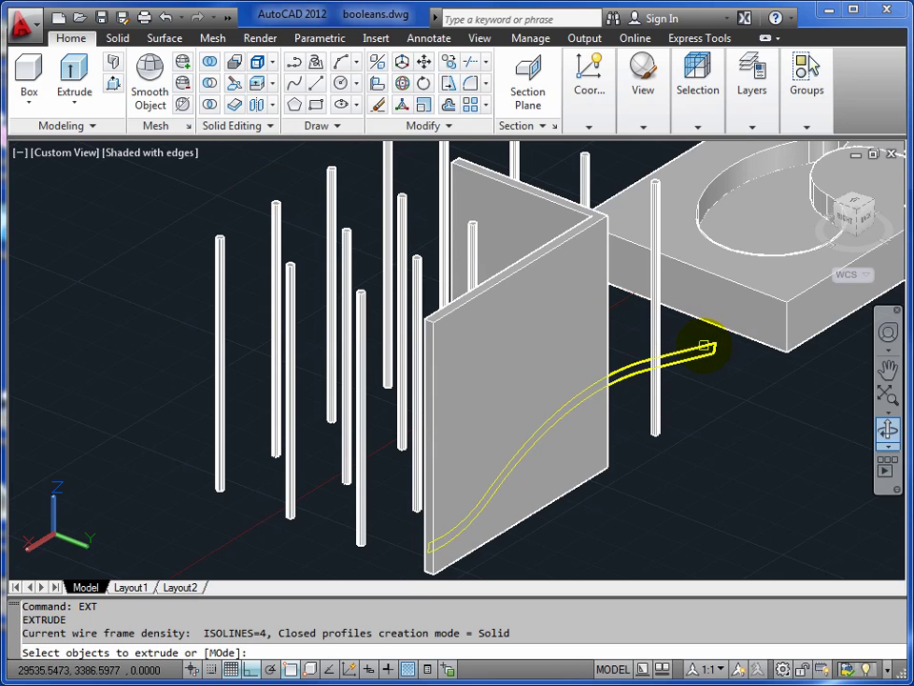
click(702, 335)
key(Return)
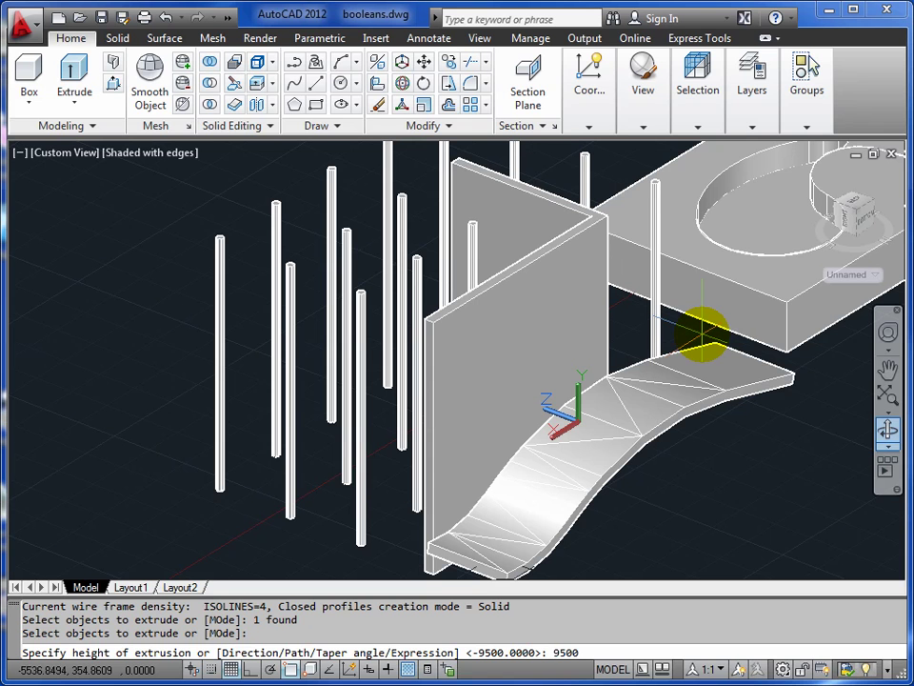
key(Return)
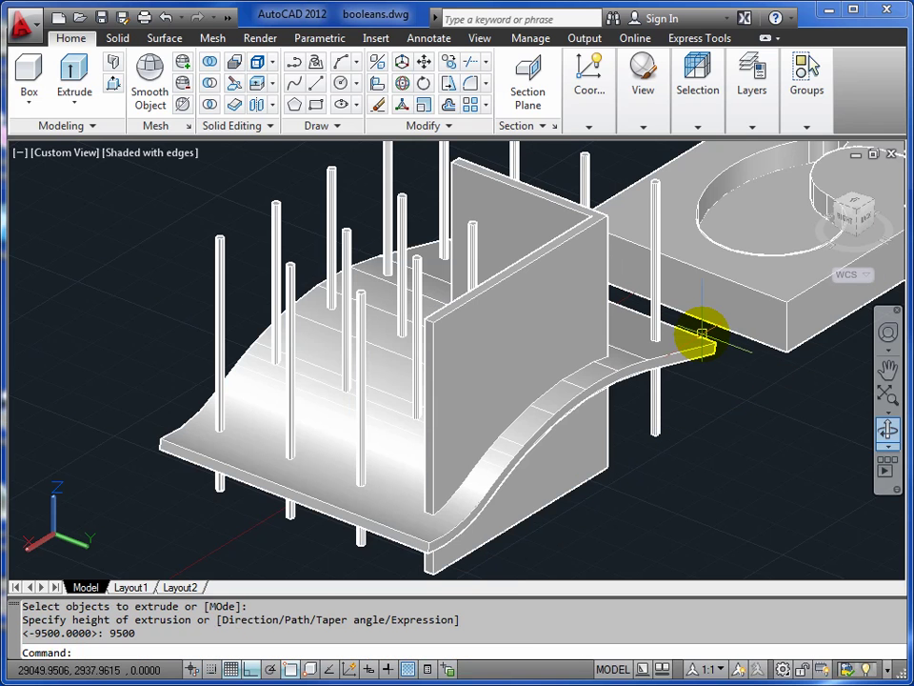
- Orbit and zoom to inspect the wavy slab and columns from several sides and below
click(888, 429)
drag(725, 419, 375, 306)
scroll(236, 350, up, 3)
scroll(236, 350, up, 4)
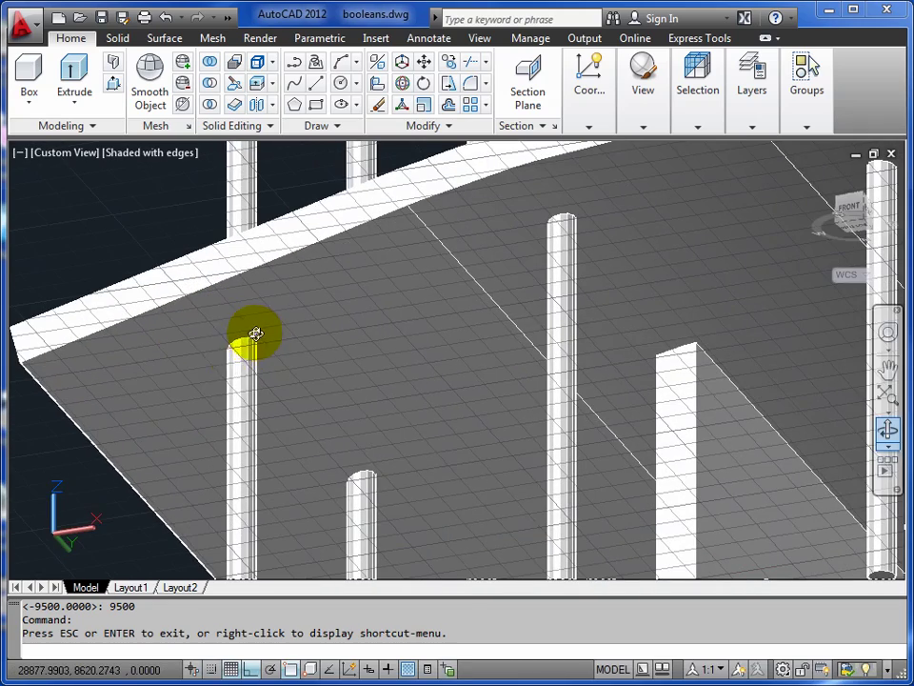
drag(277, 338, 436, 403)
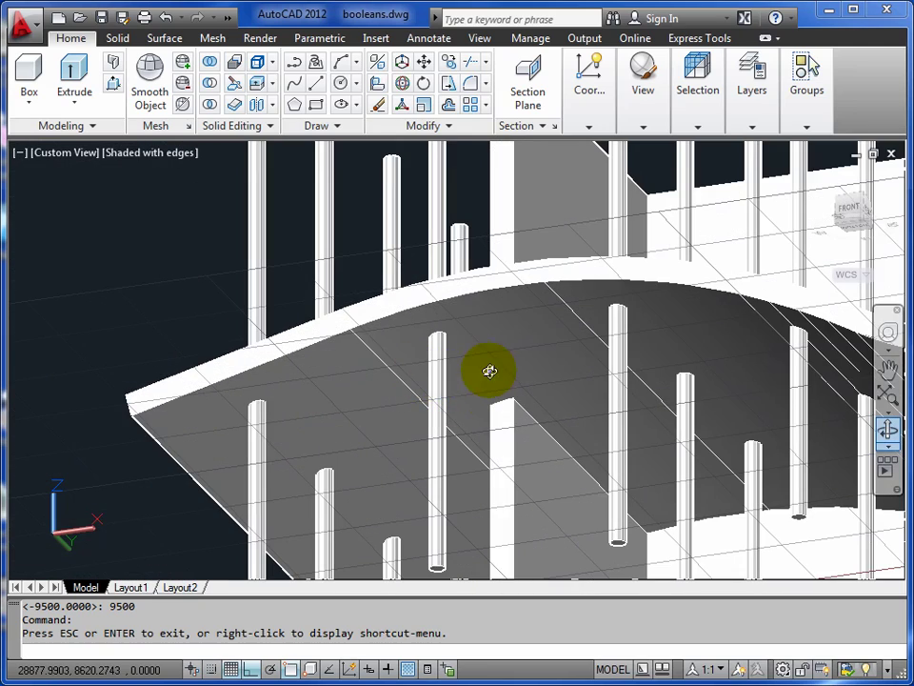
drag(505, 441, 252, 330)
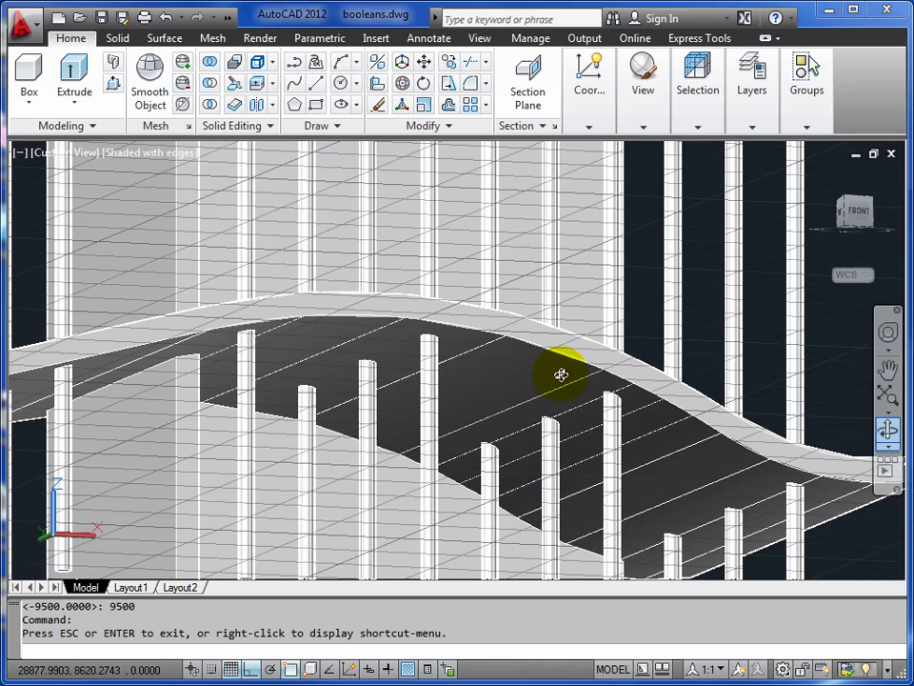
drag(760, 483, 476, 443)
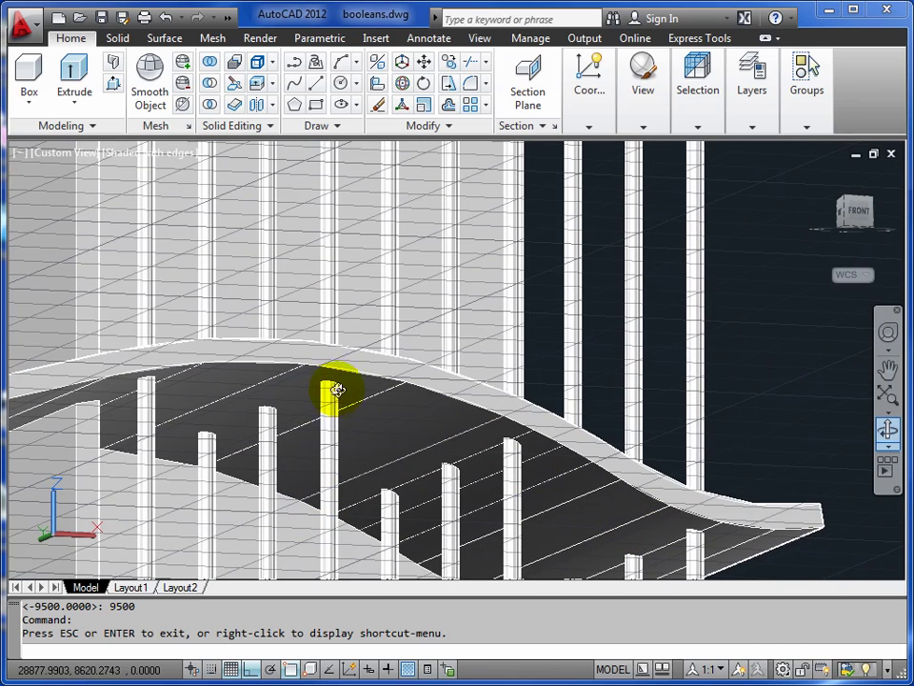
scroll(510, 445, up, 5)
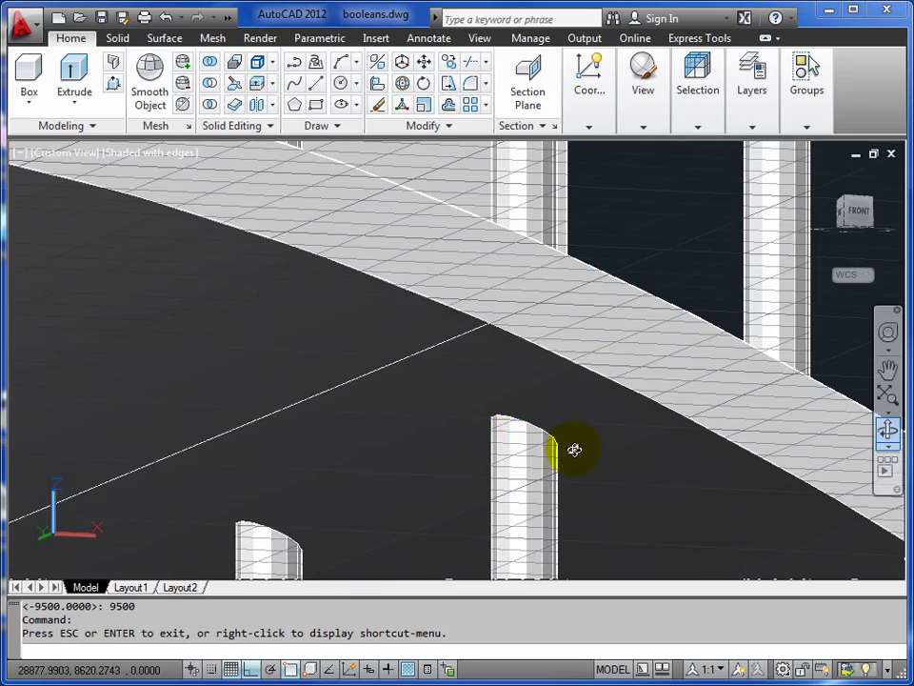
scroll(572, 448, down, 5)
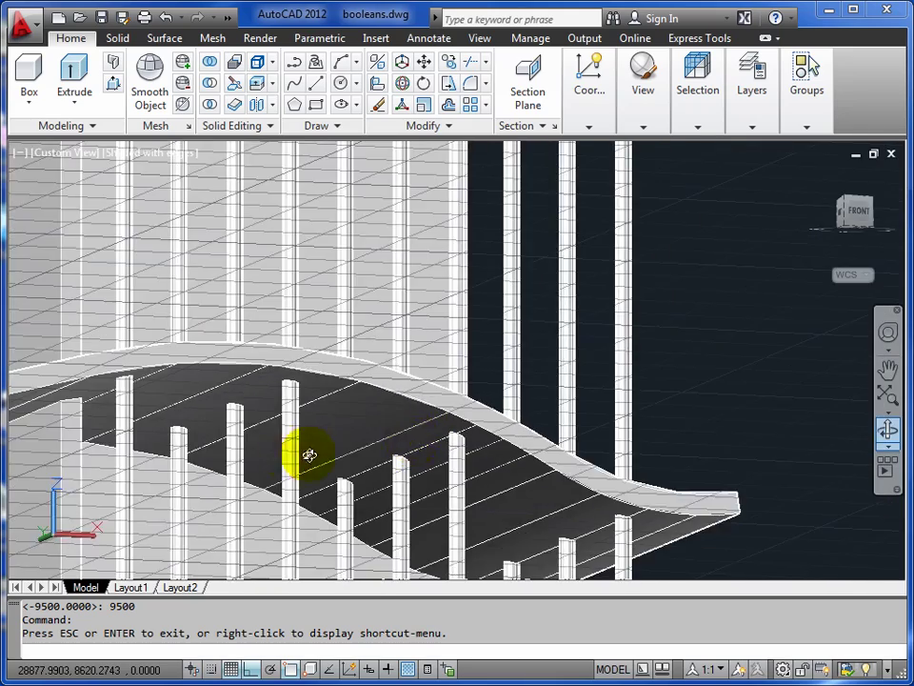
drag(310, 456, 405, 418)
right_click(413, 410)
click(463, 422)
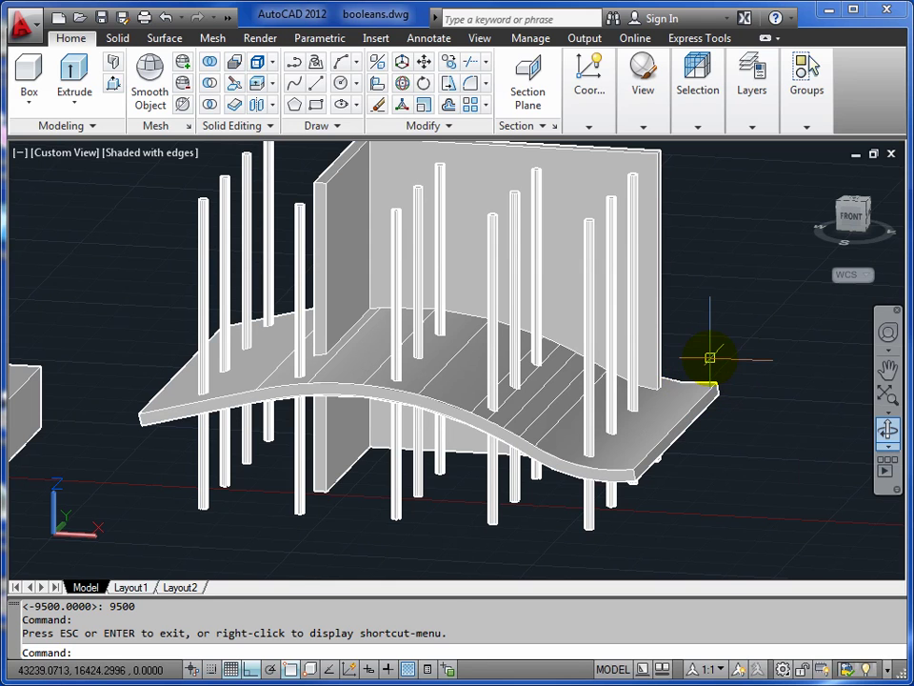
- Copy the wavy slab in place, using the same corner as base and destination
key(Escape)
key(Escape)
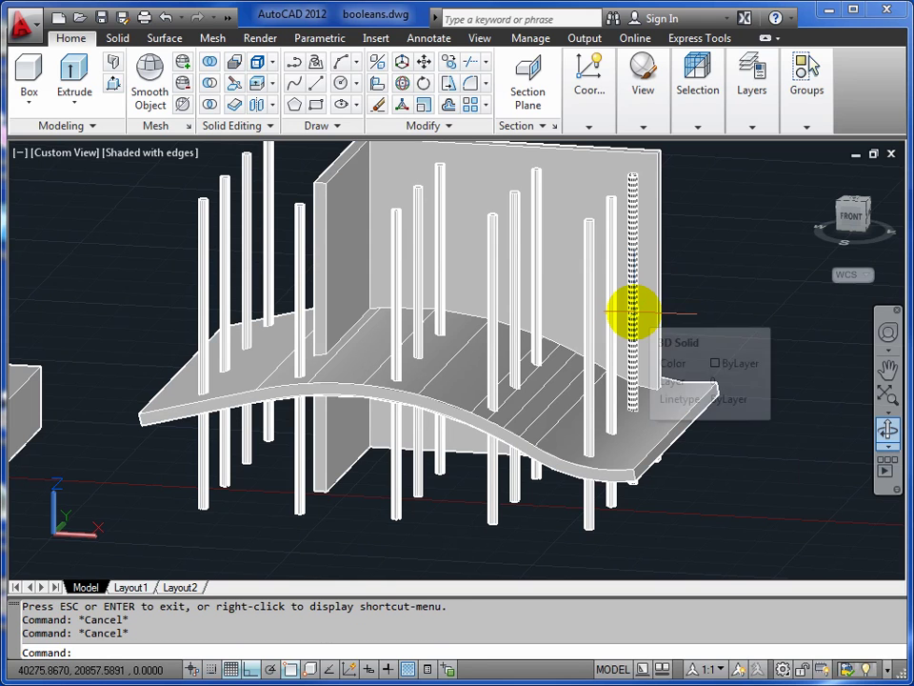
text(CP)
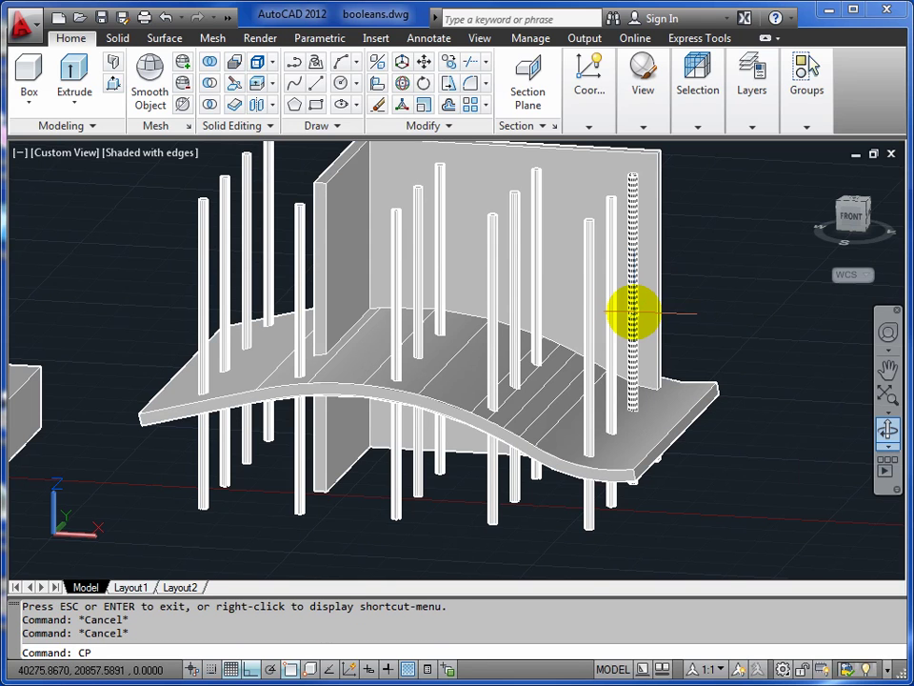
key(Return)
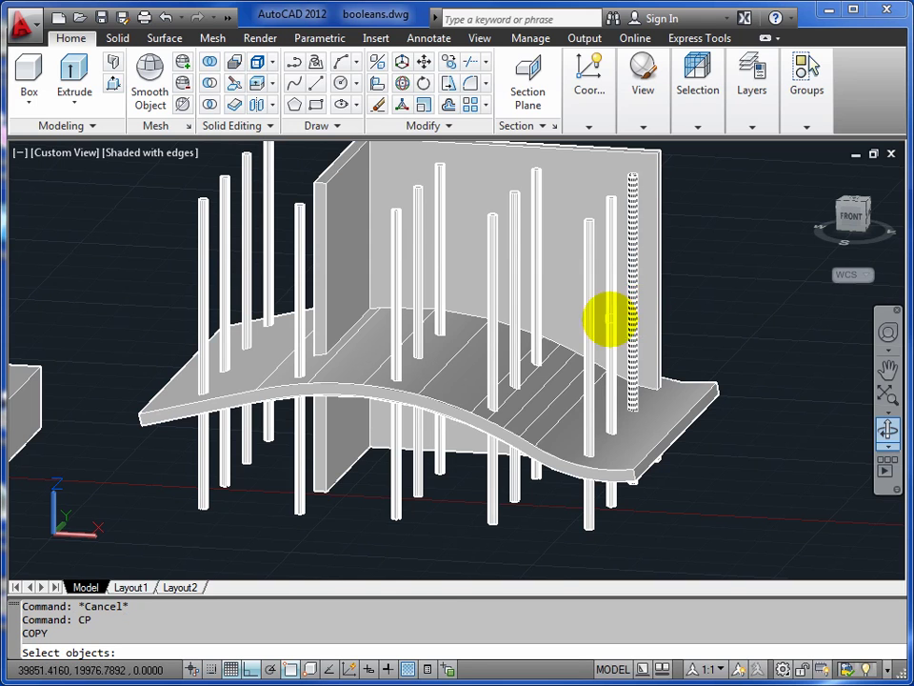
click(691, 382)
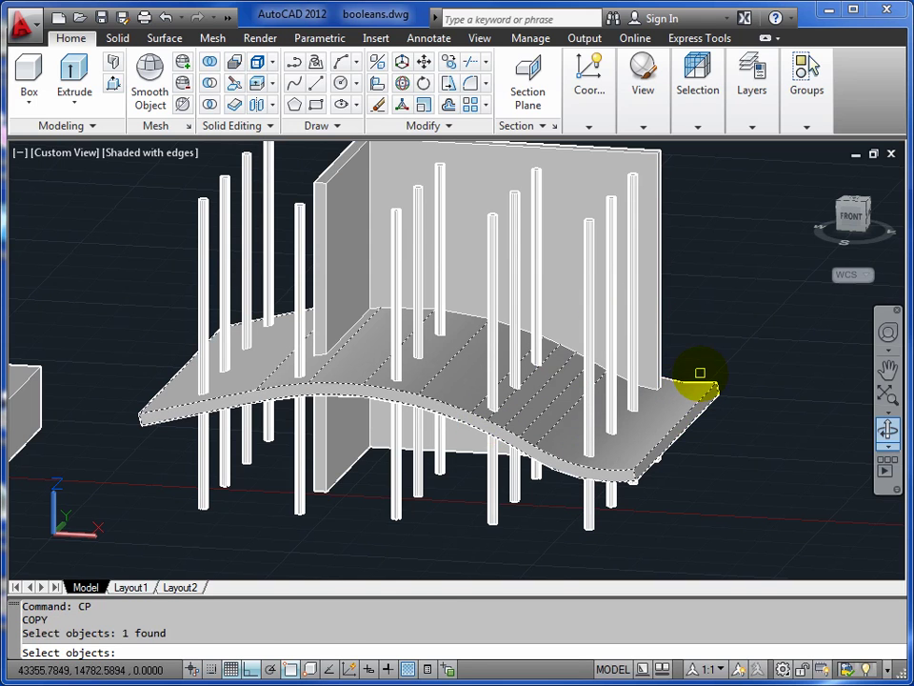
key(Return)
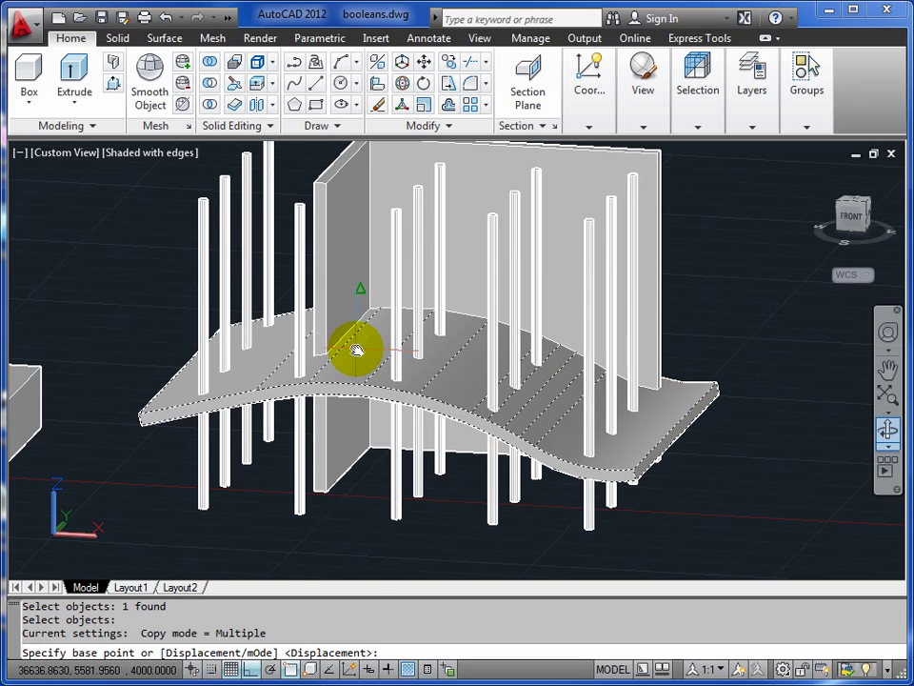
middle_drag(357, 352, 362, 389)
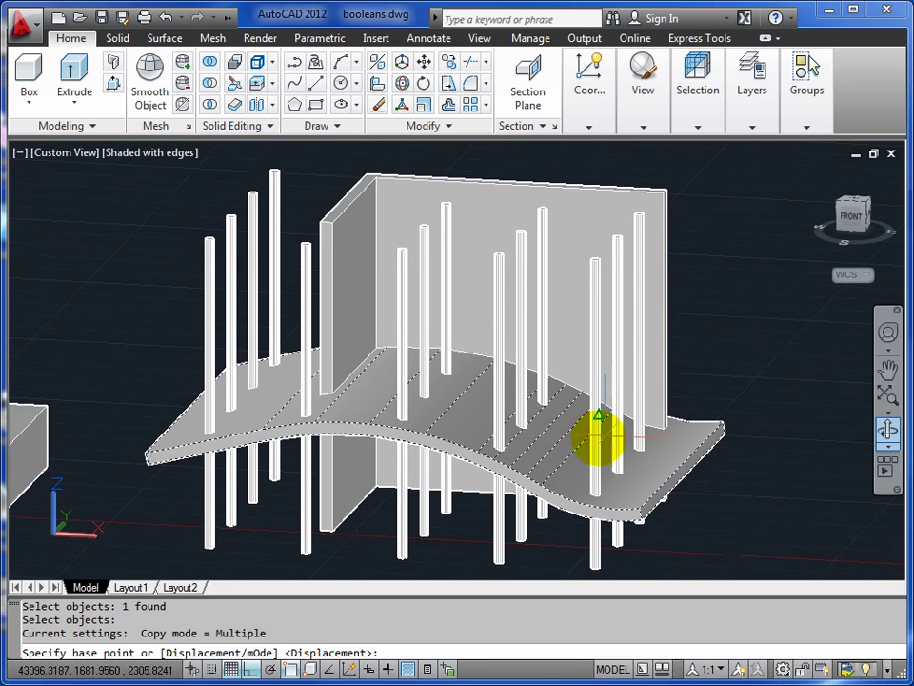
click(145, 453)
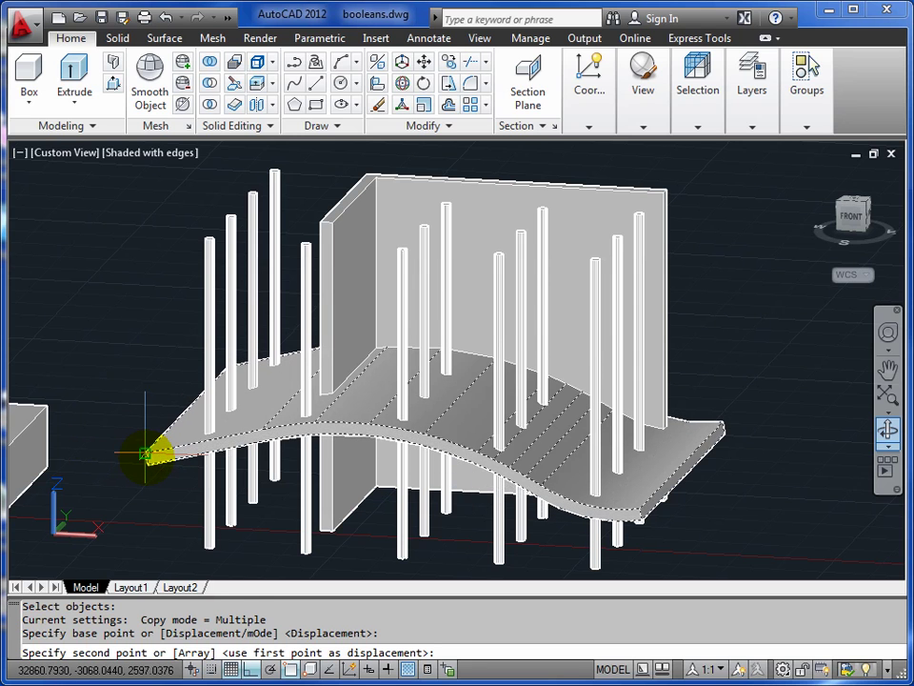
click(144, 454)
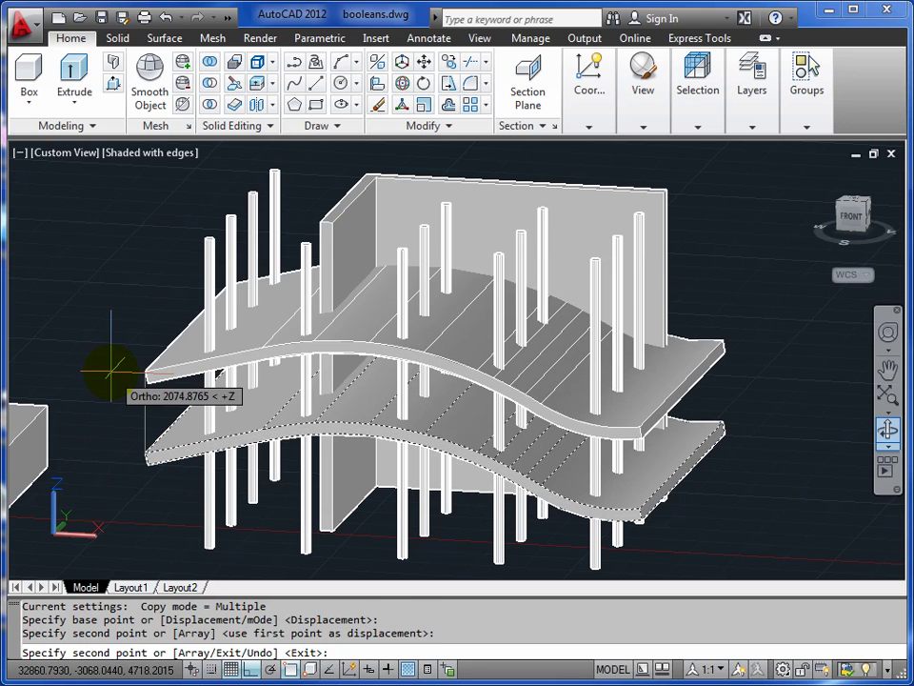
key(Return)
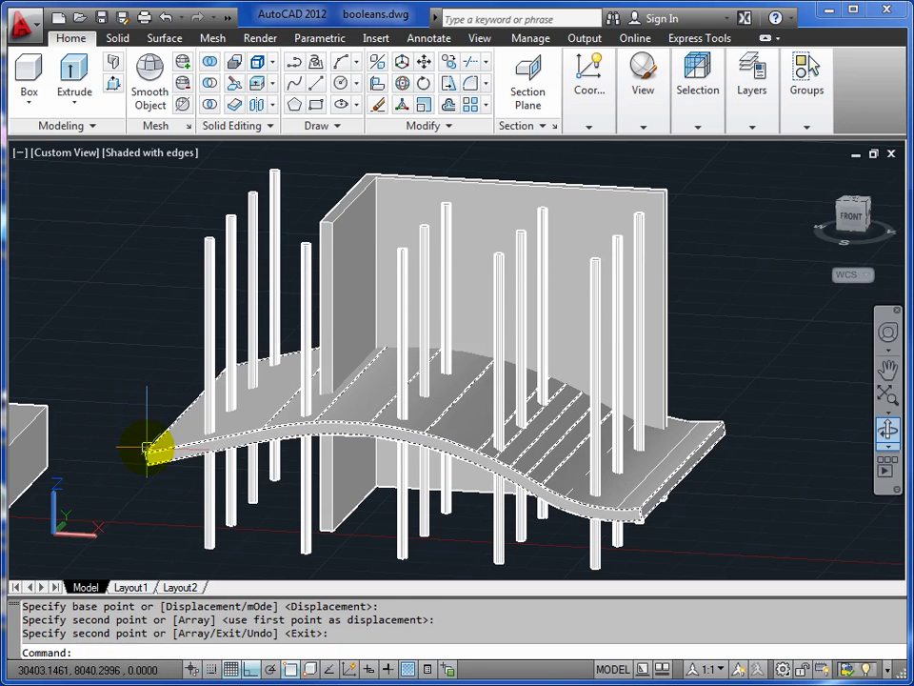
- Subtract the slab copy from the 15 columns and walls
click(211, 86)
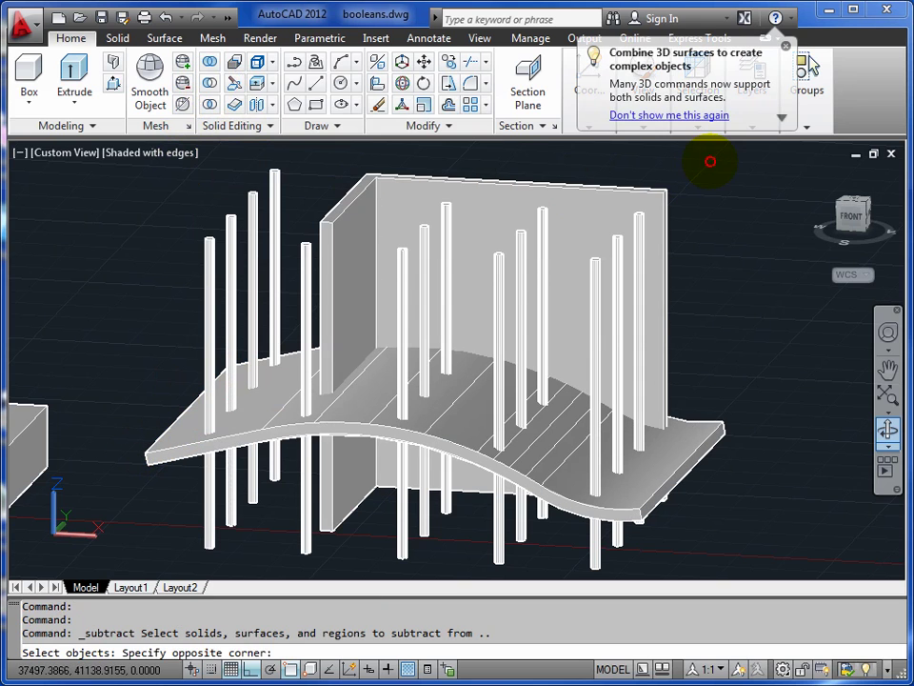
click(160, 286)
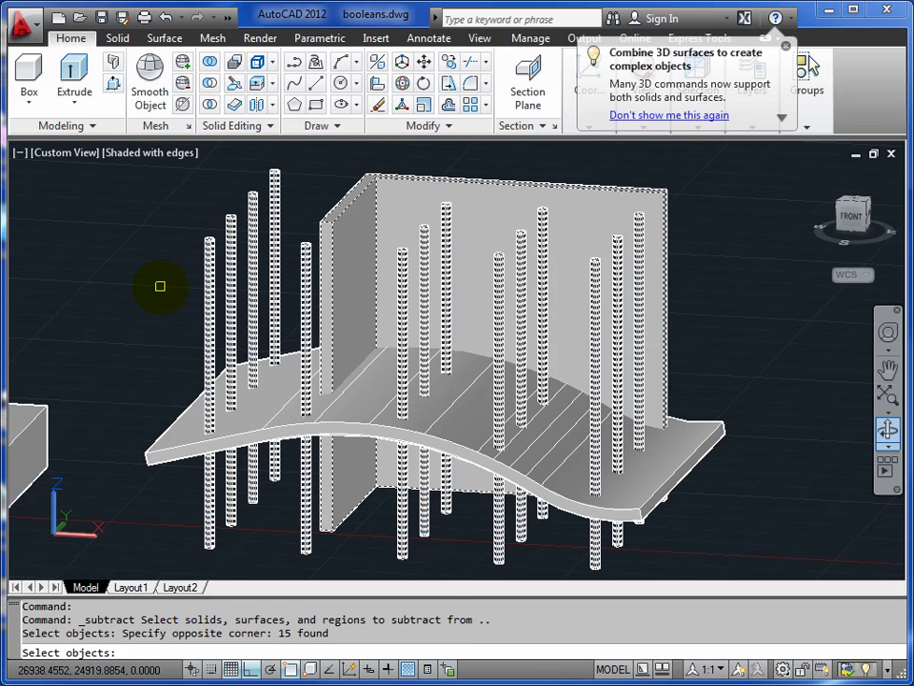
key(Return)
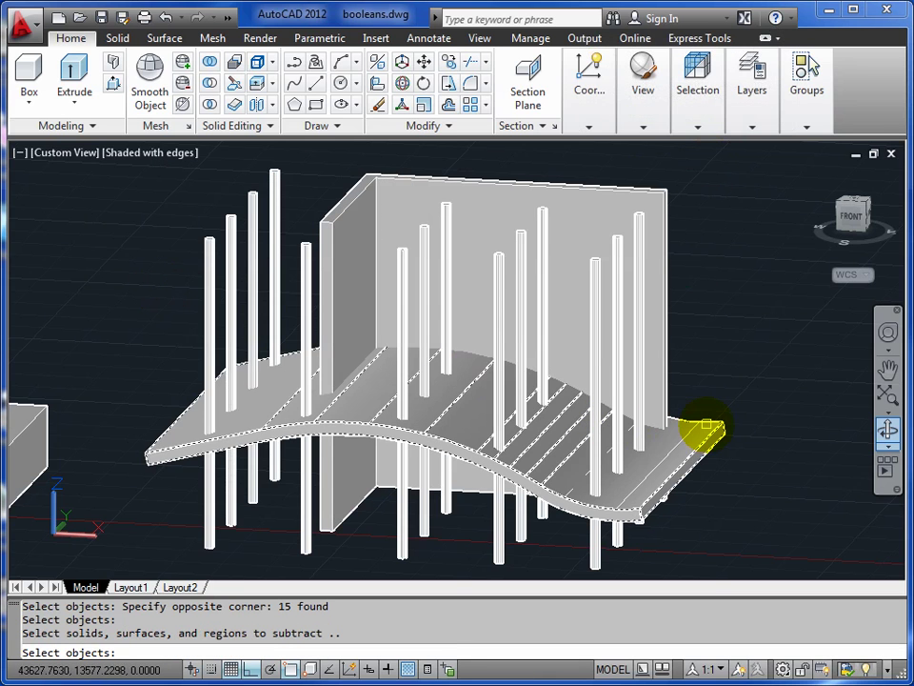
click(707, 426)
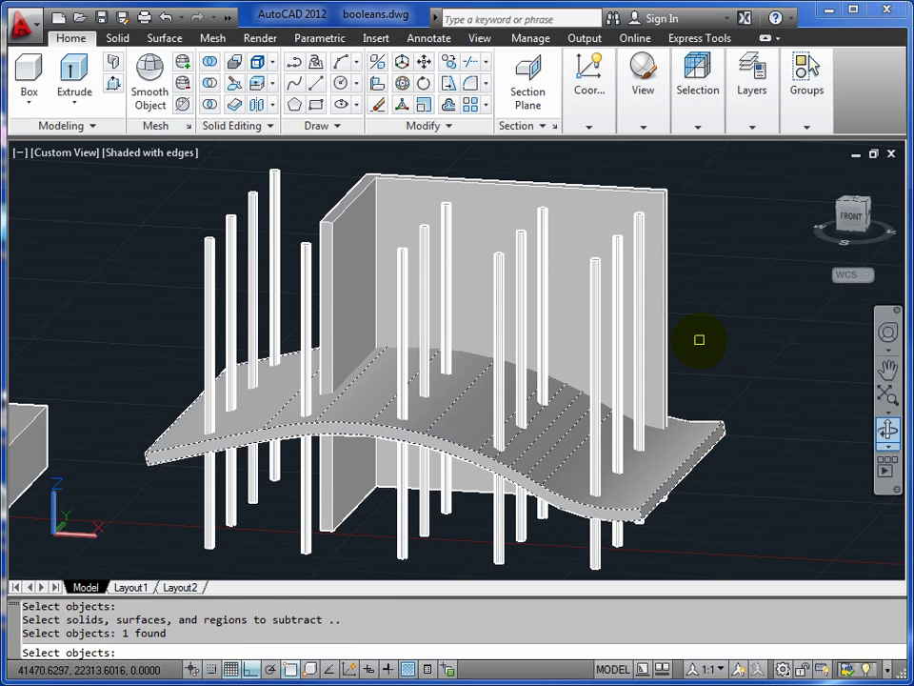
key(Return)
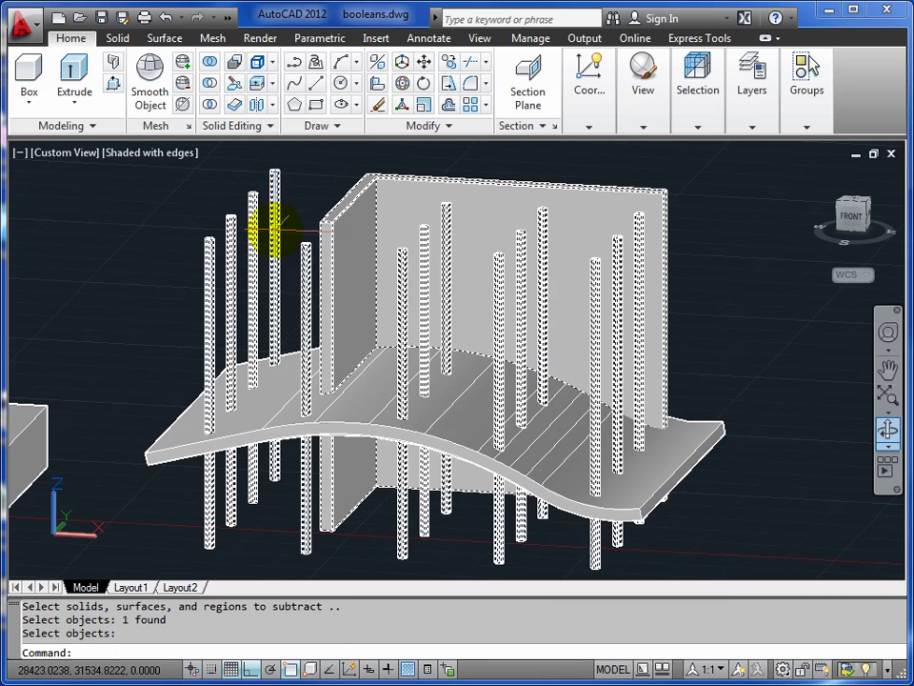
click(155, 154)
- Switch to 2D Wireframe and separate the combined solid into individual pieces
click(195, 201)
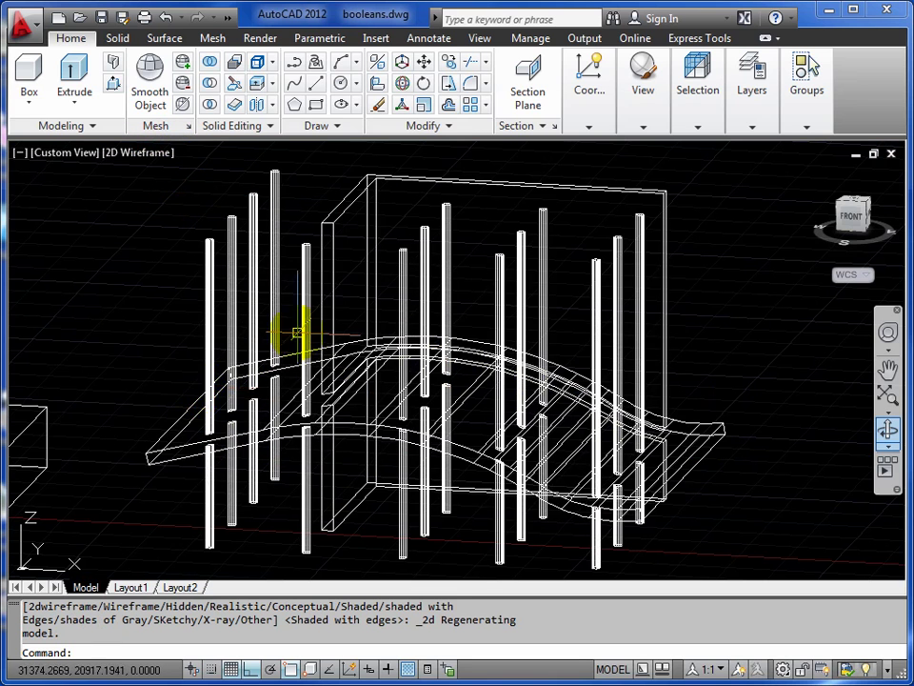
middle_drag(141, 200, 120, 223)
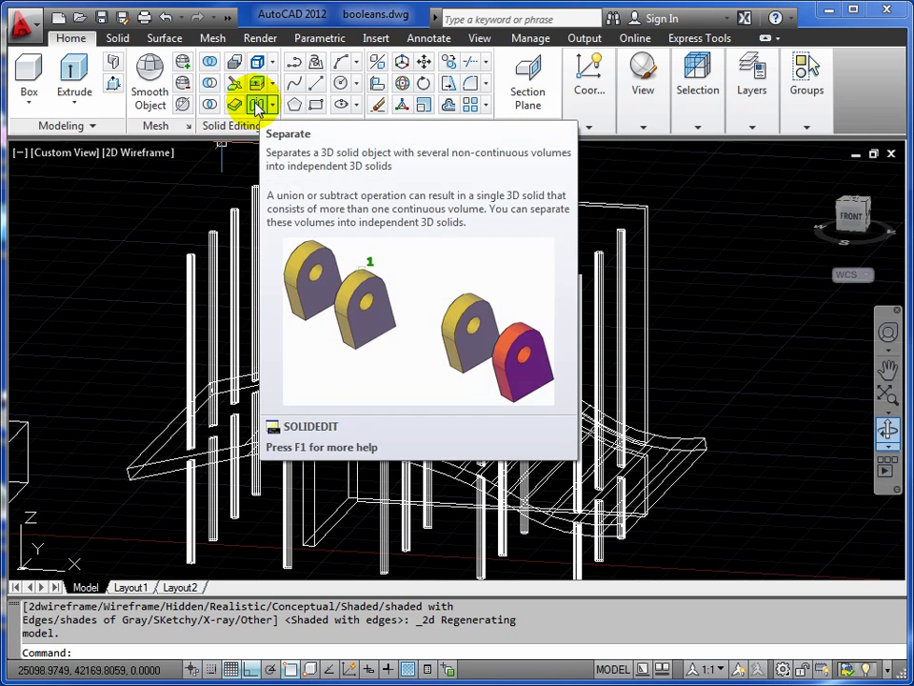
click(256, 105)
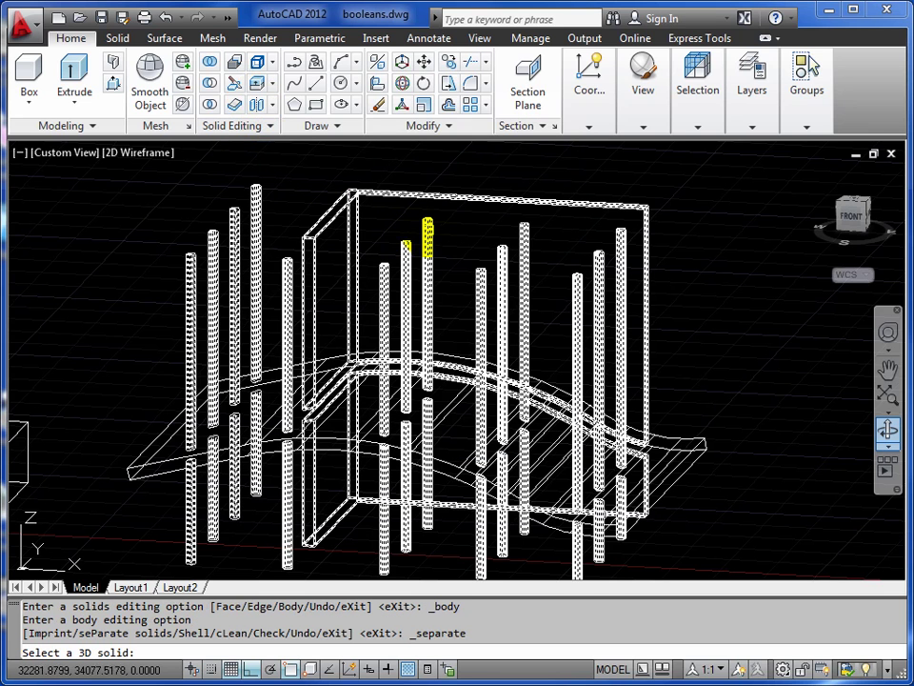
click(427, 238)
key(Return)
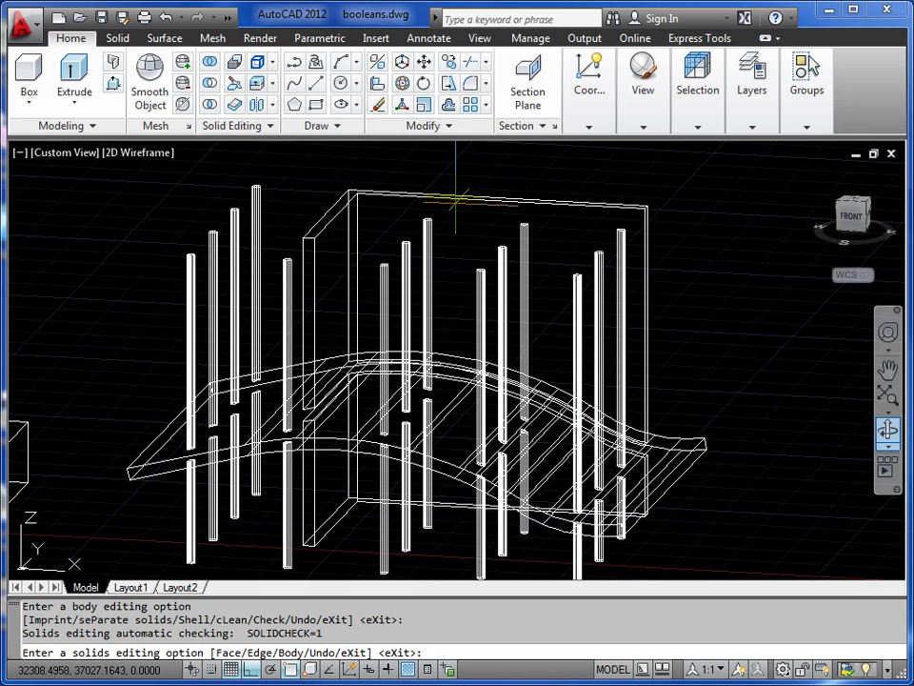
key(Return)
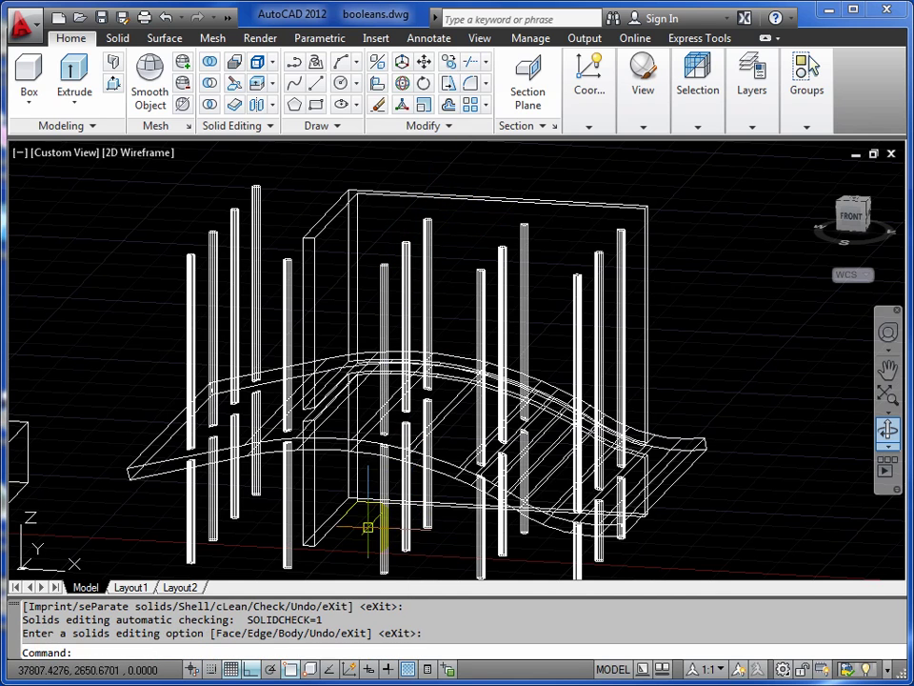
- Delete the column tops and frame parts standing above the wavy roof
click(388, 503)
click(673, 173)
click(144, 300)
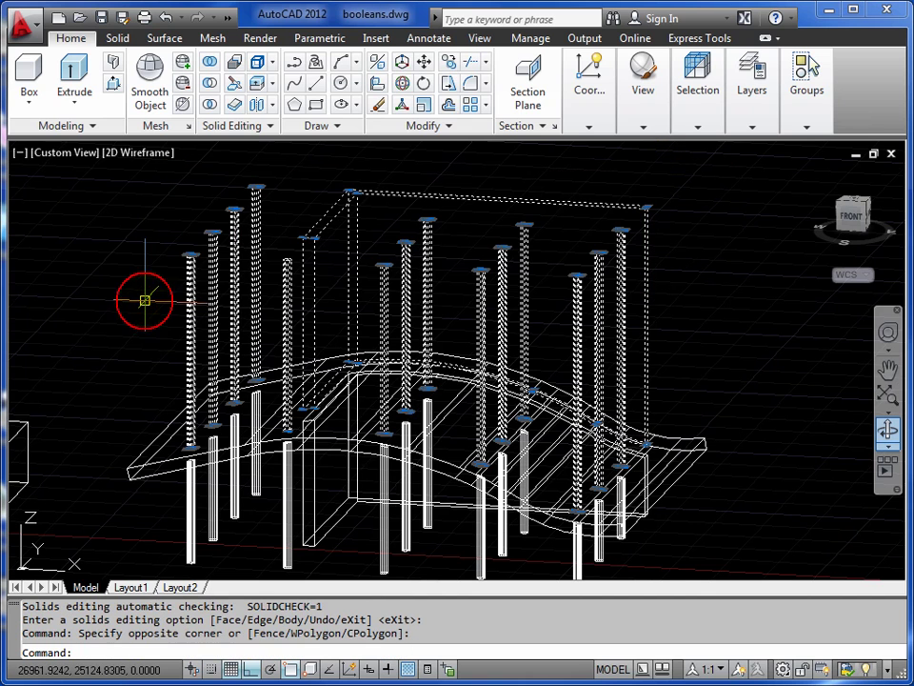
key(Delete)
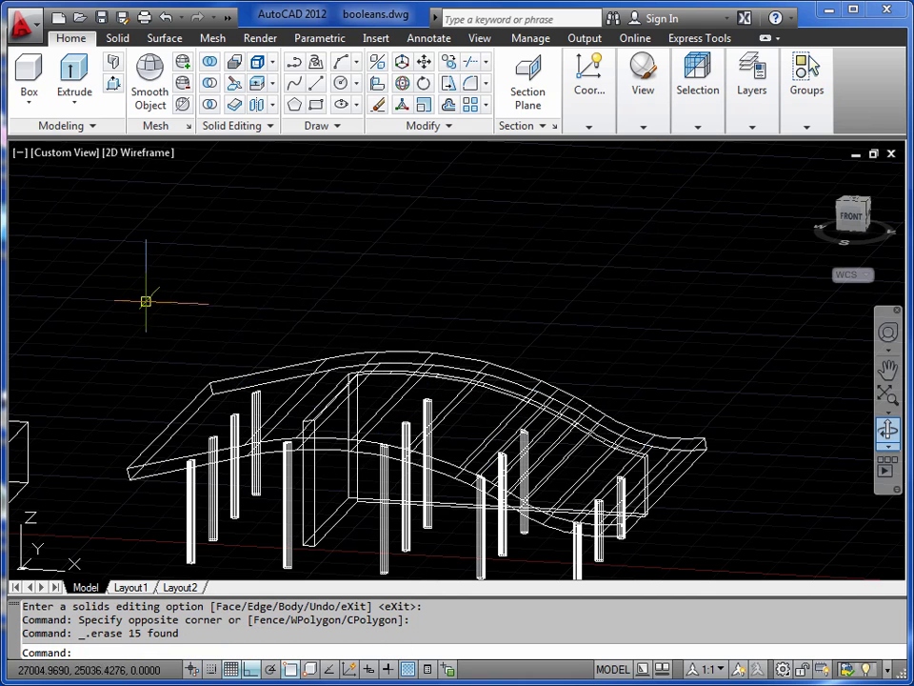
mouse_move(204, 331)
shift+middle_down()
mouse_move(362, 331)
mouse_move(400, 274)
shift+middle_up()
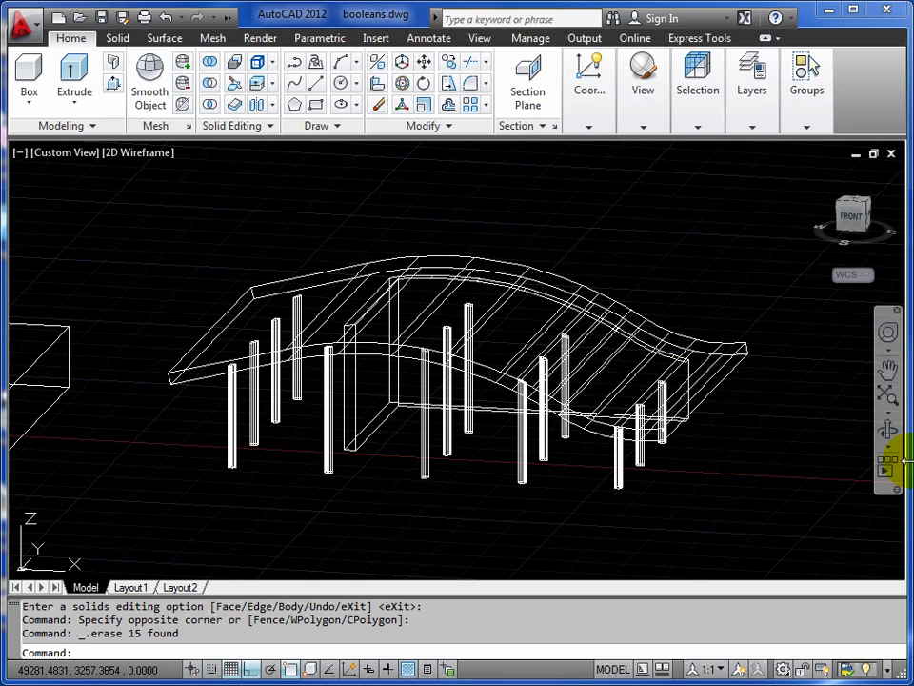
shift+middle_drag(591, 367, 693, 163)
- Turn on the rooflights layer
click(740, 129)
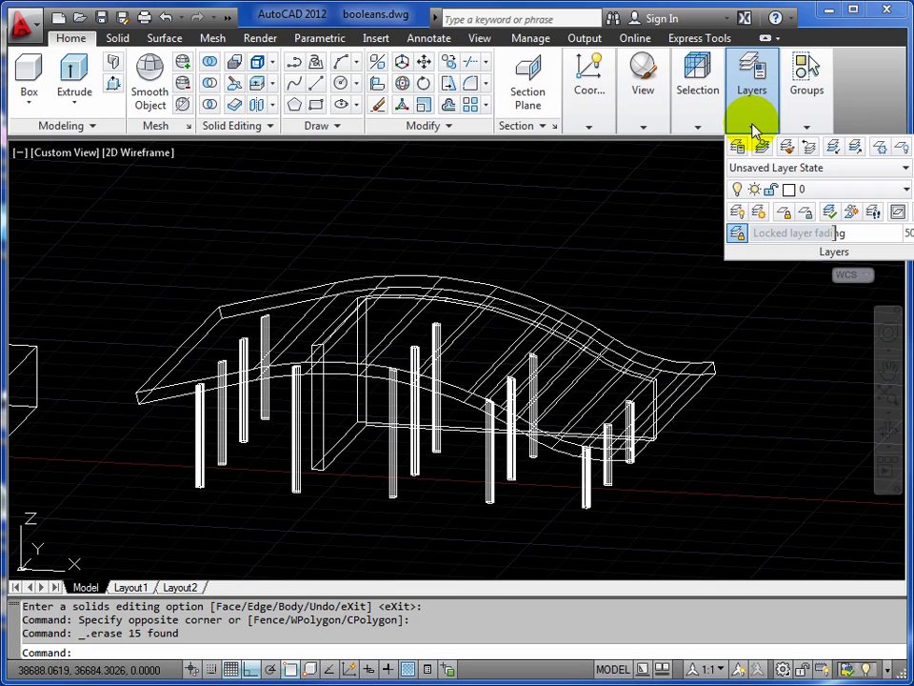
click(874, 190)
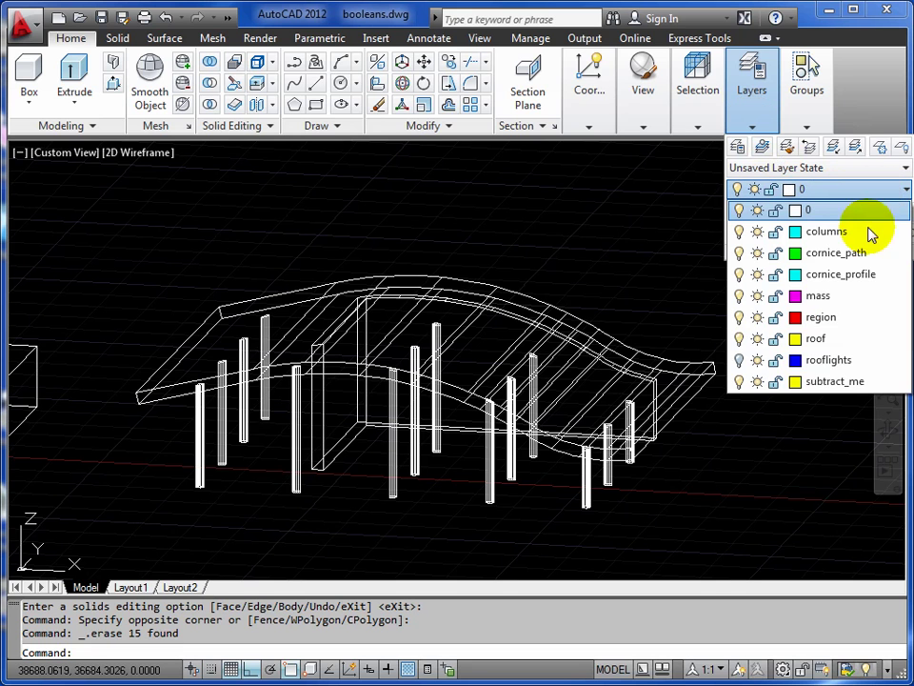
click(741, 361)
click(740, 362)
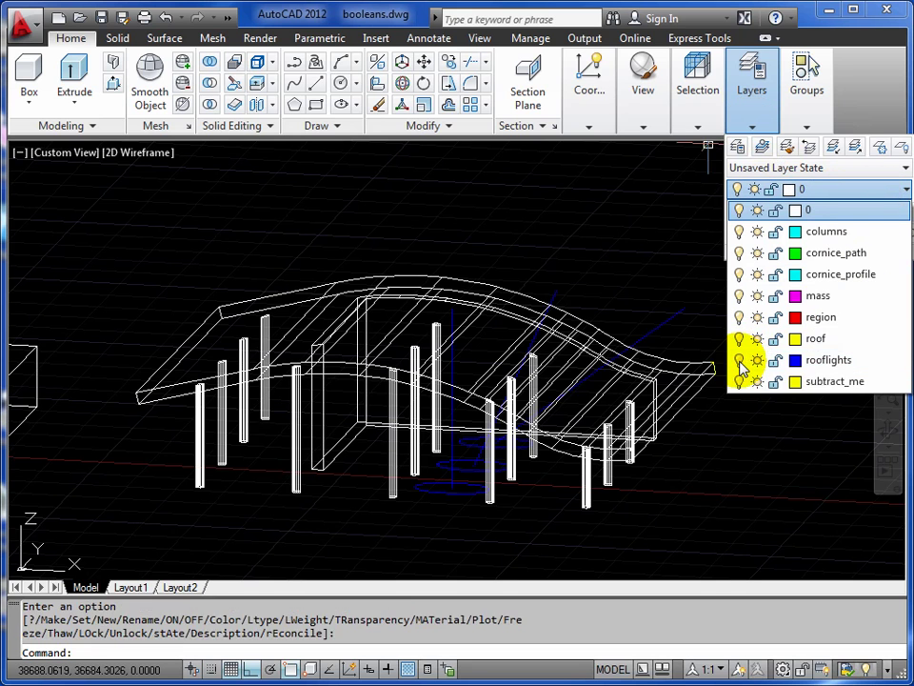
scroll(486, 462, up, 5)
middle_drag(496, 455, 479, 452)
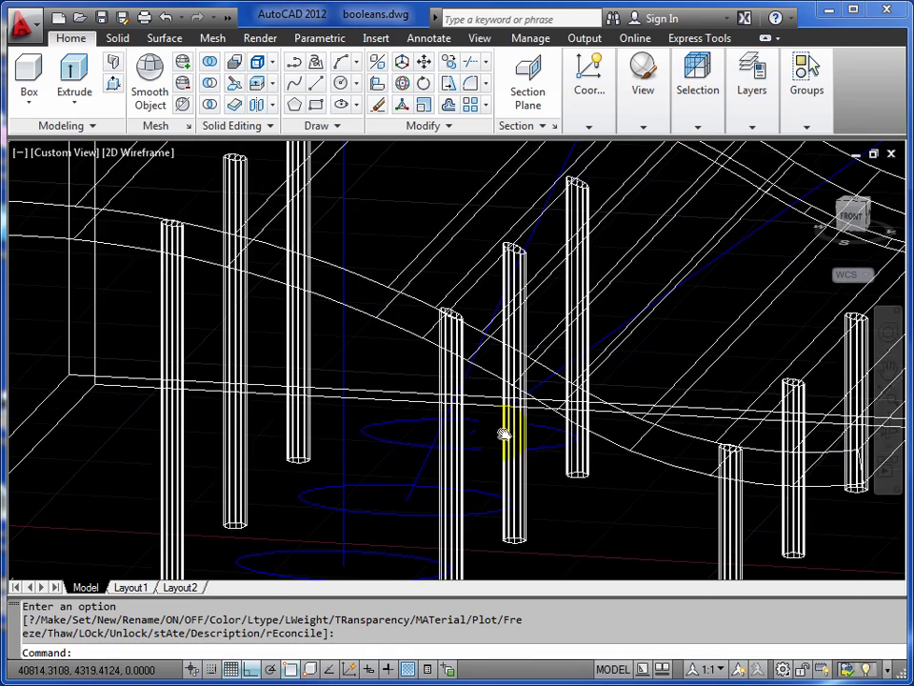
scroll(504, 434, down, 6)
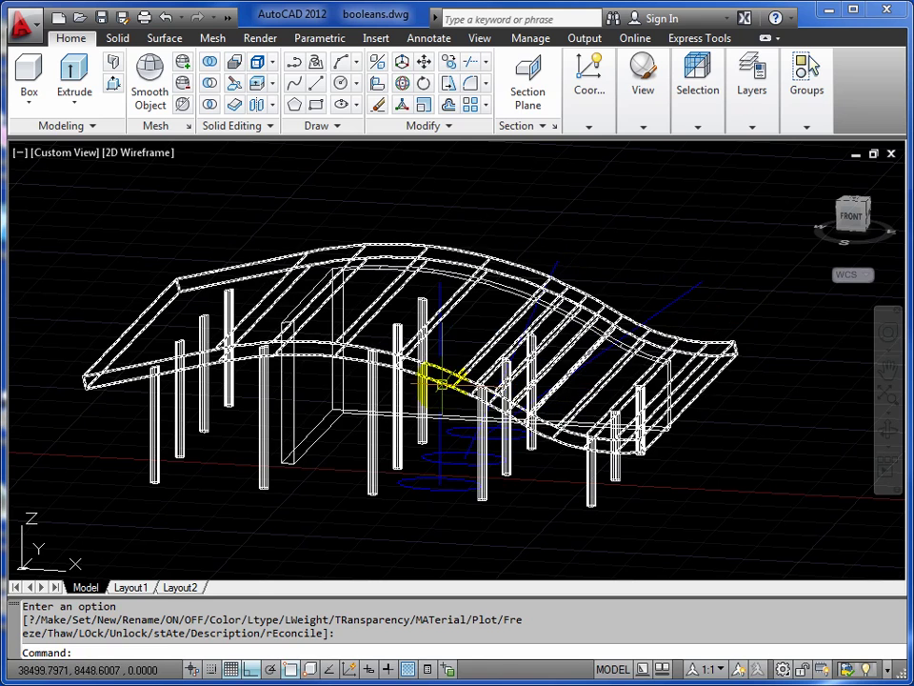
- Extrude the first ellipse along its vertical guide line into an upright solid
click(888, 431)
drag(781, 428, 494, 435)
scroll(495, 435, up, 5)
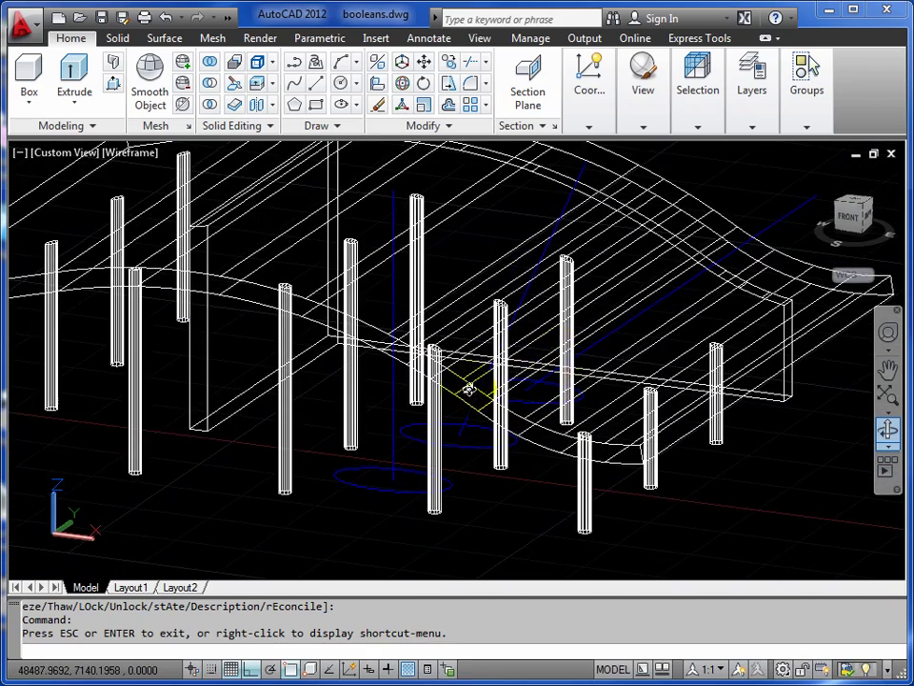
drag(469, 389, 462, 398)
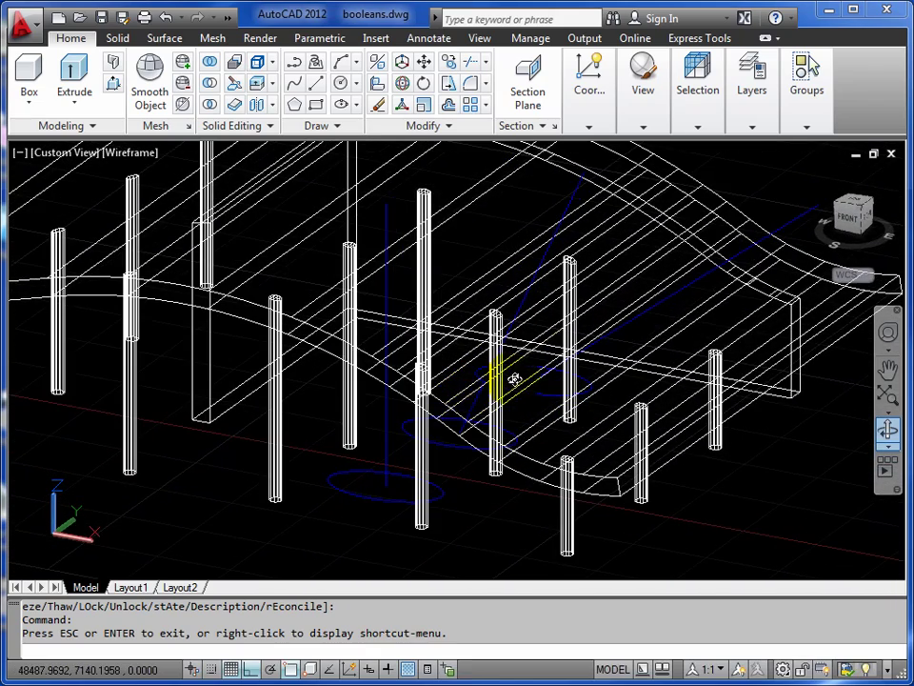
middle_drag(515, 381, 479, 393)
right_click(457, 349)
click(479, 352)
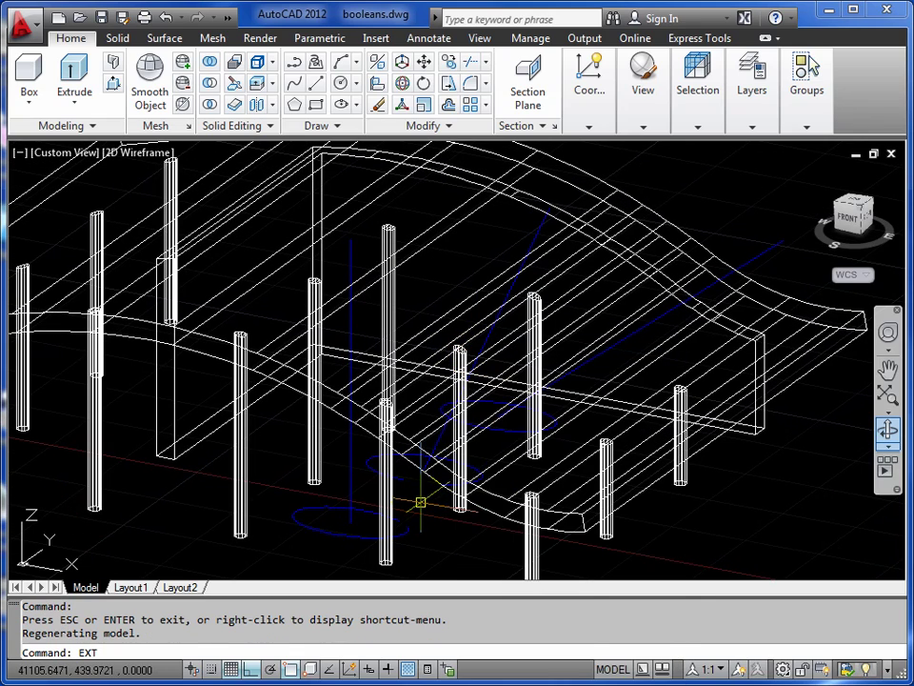
text(EXT)
key(Return)
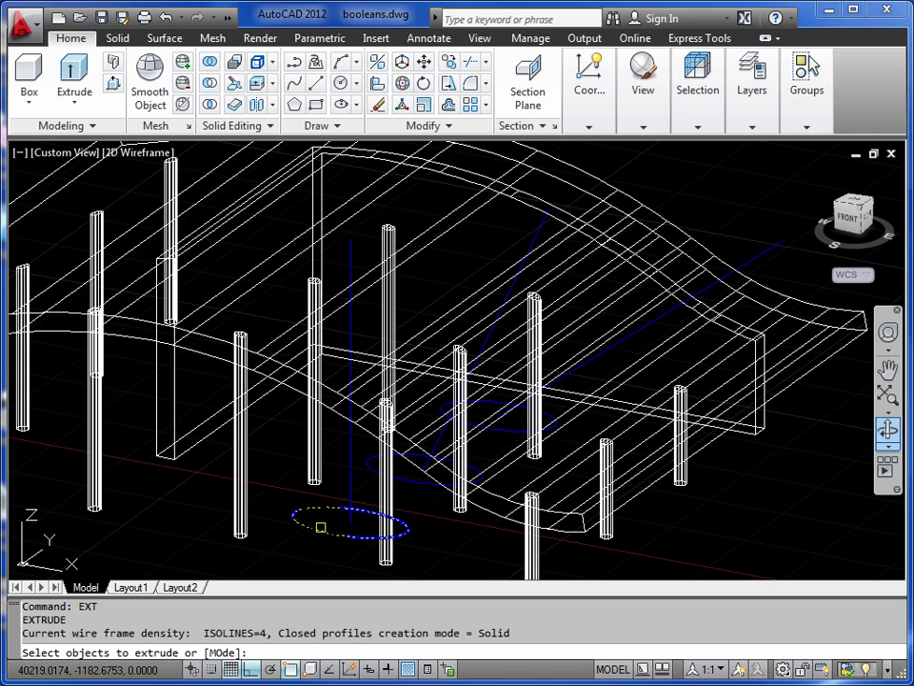
click(321, 527)
key(Return)
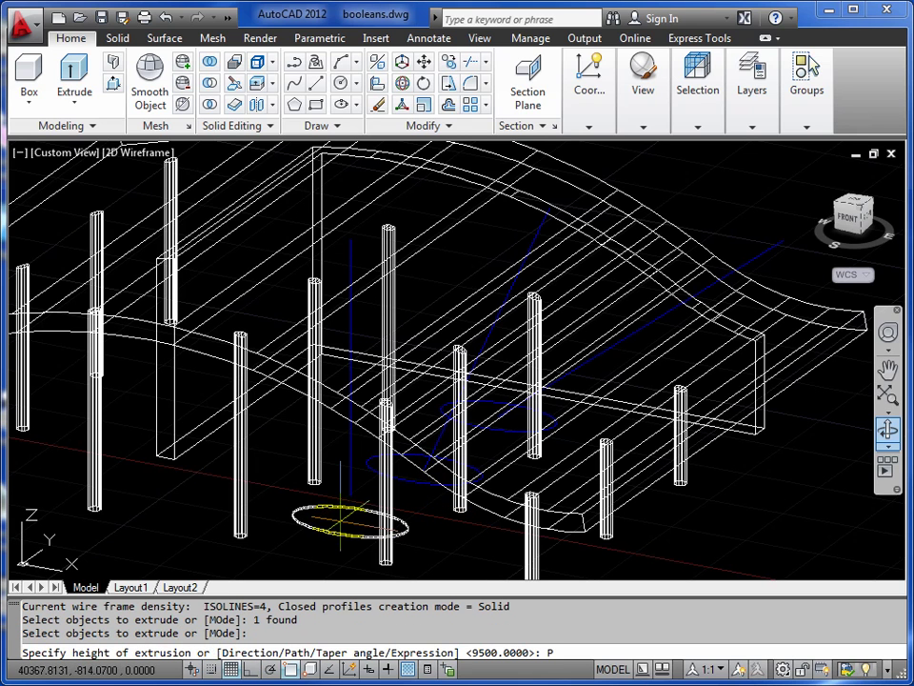
key(Return)
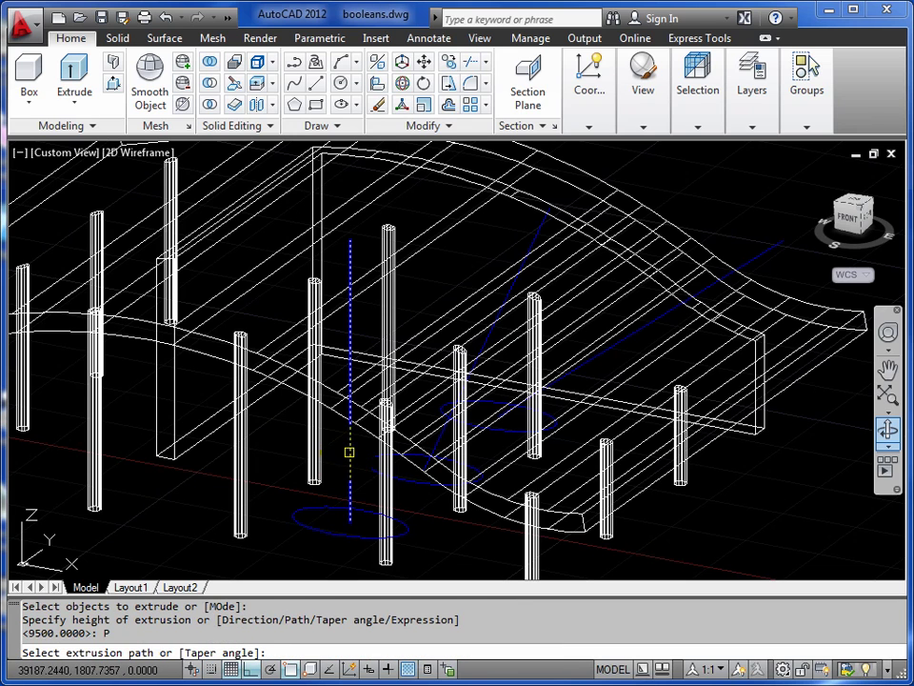
click(349, 452)
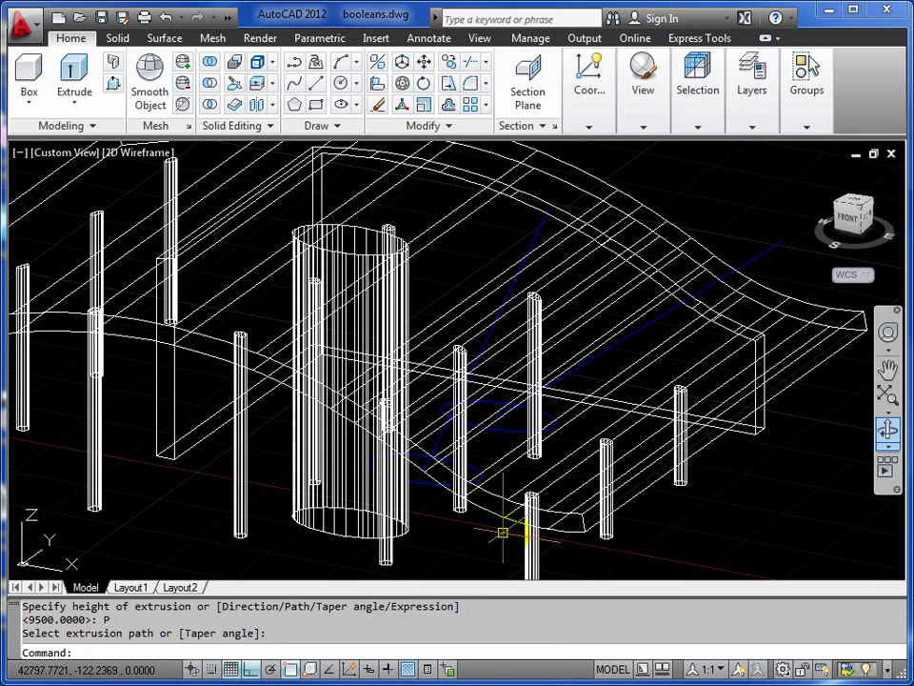
- Extrude the other two ellipses along their angled guide lines
key(Return)
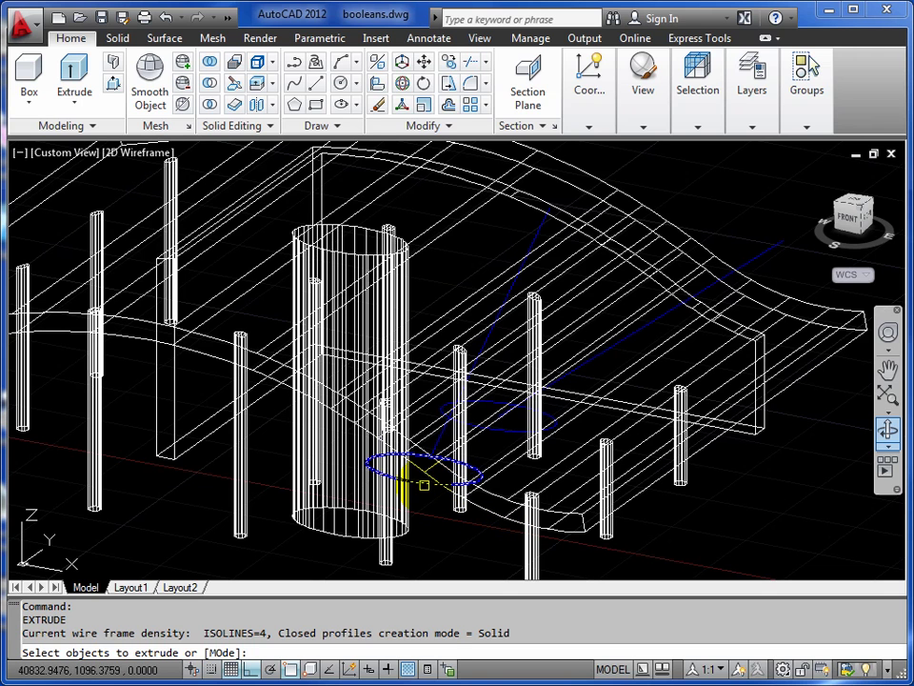
click(423, 485)
key(Return)
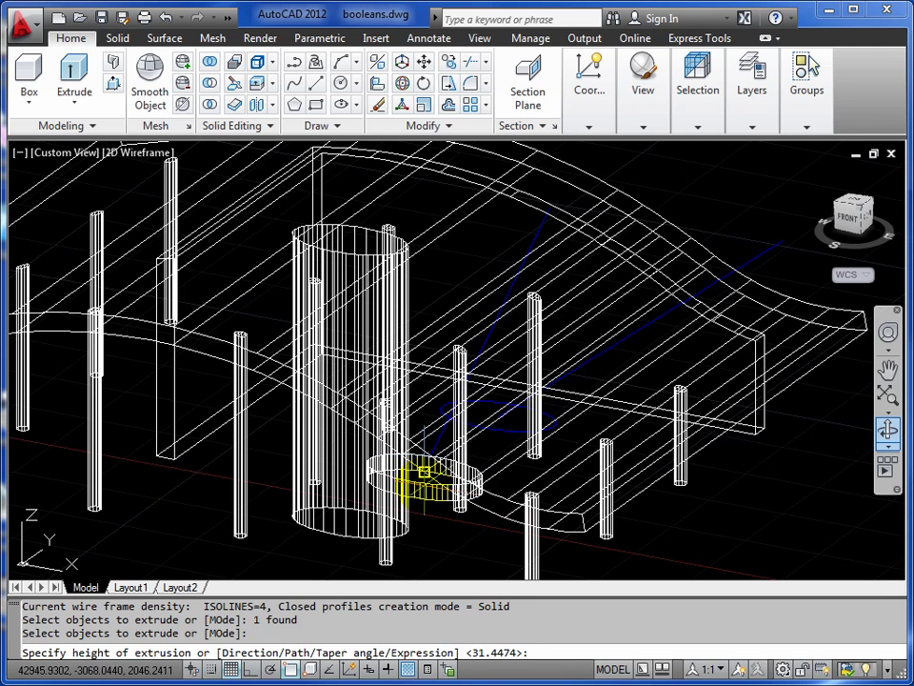
key(Return)
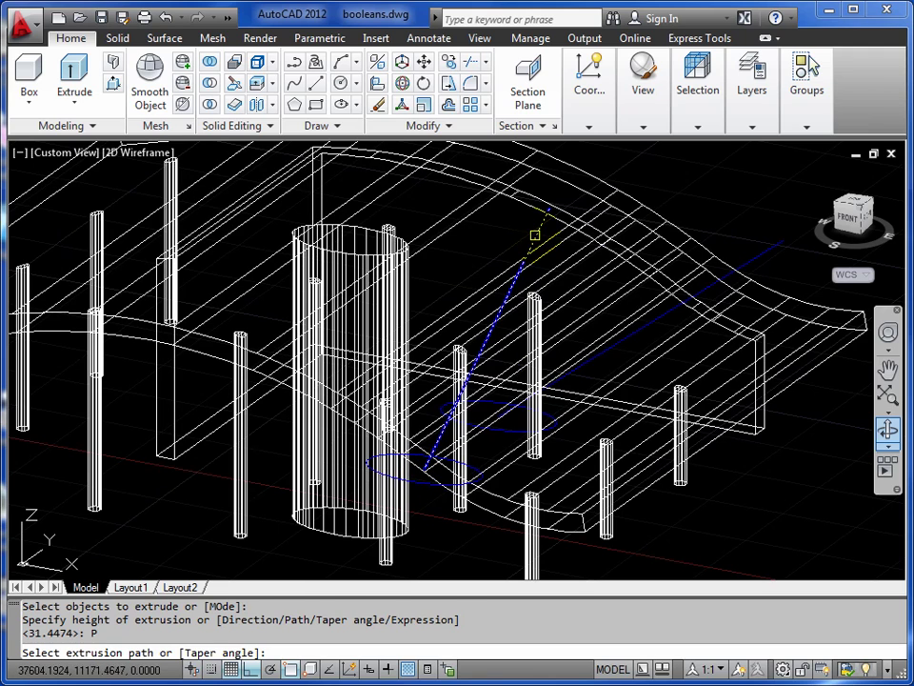
click(535, 234)
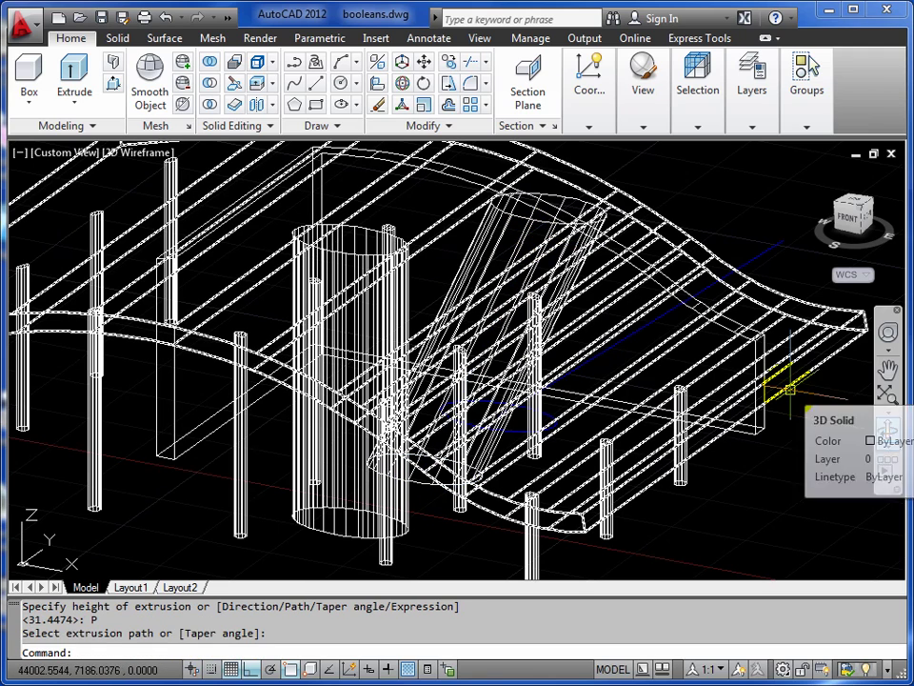
key(Return)
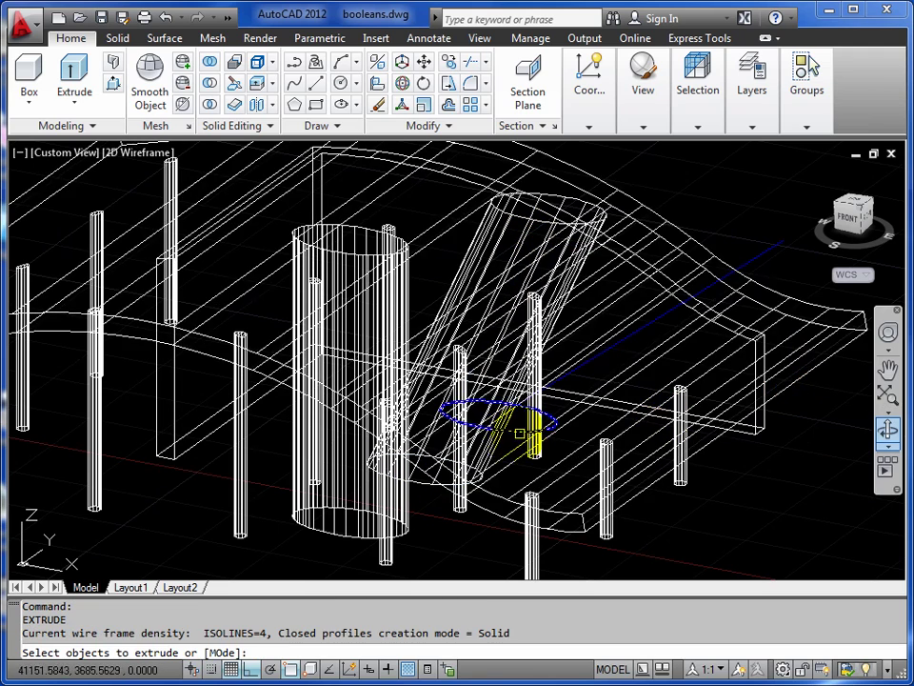
click(518, 431)
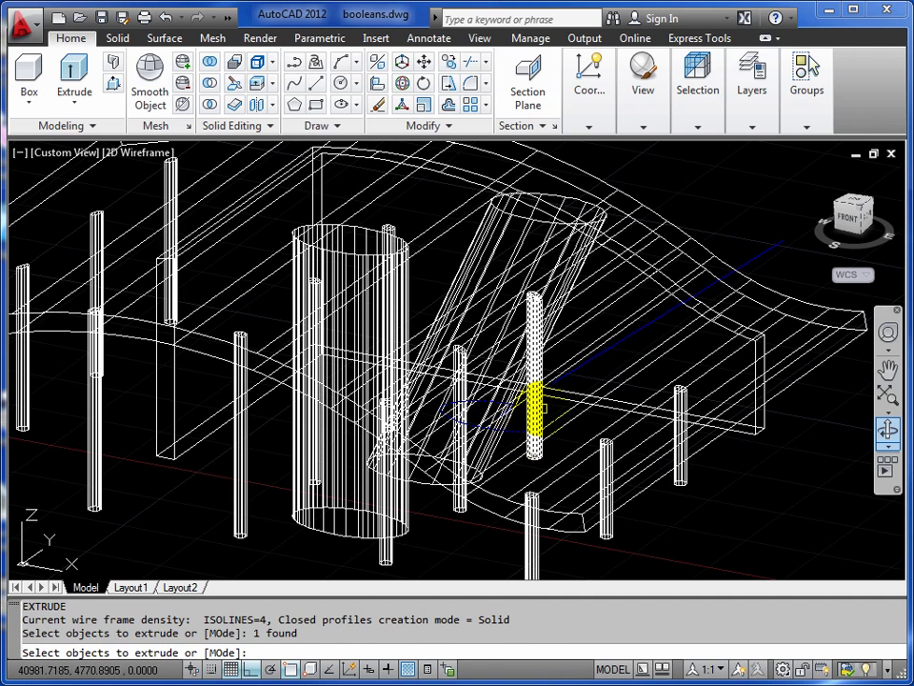
key(Return)
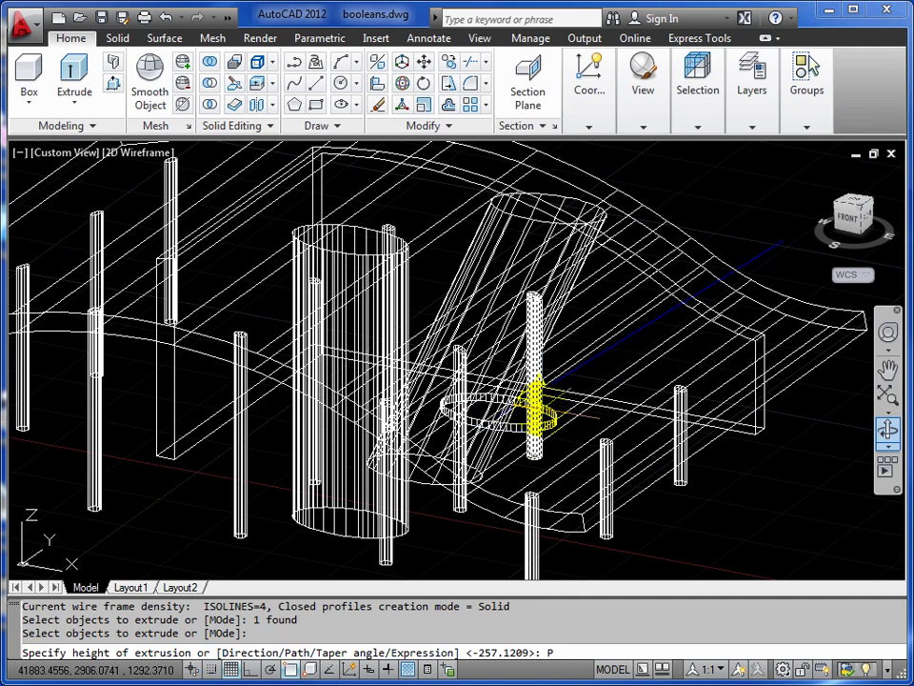
text(P)
key(Return)
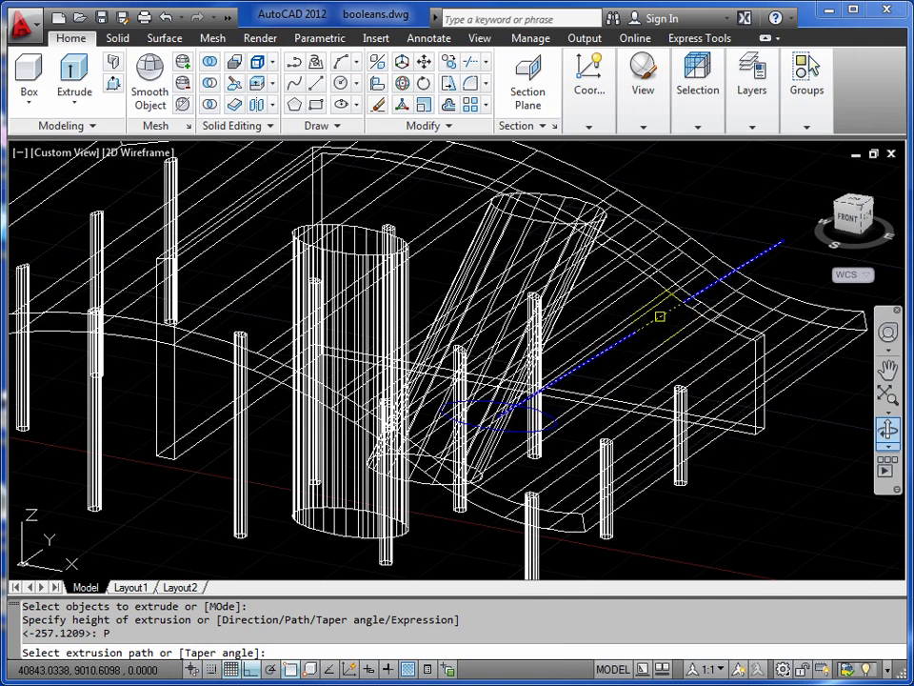
click(659, 317)
- Switch to the shaded-with-edges visual style and orbit to look along the roof
key(Escape)
scroll(522, 372, down, 2)
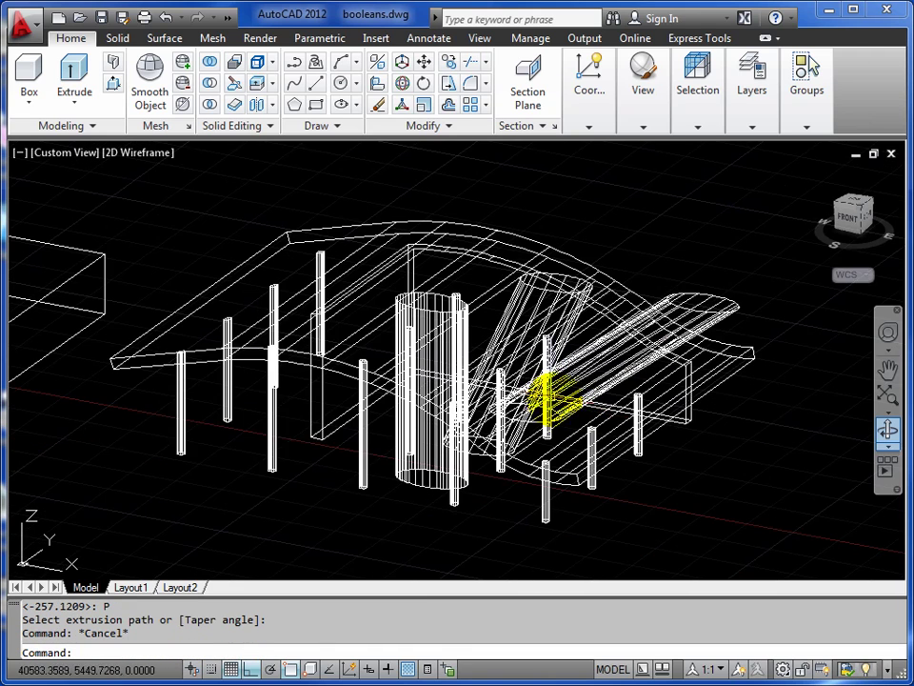
click(133, 154)
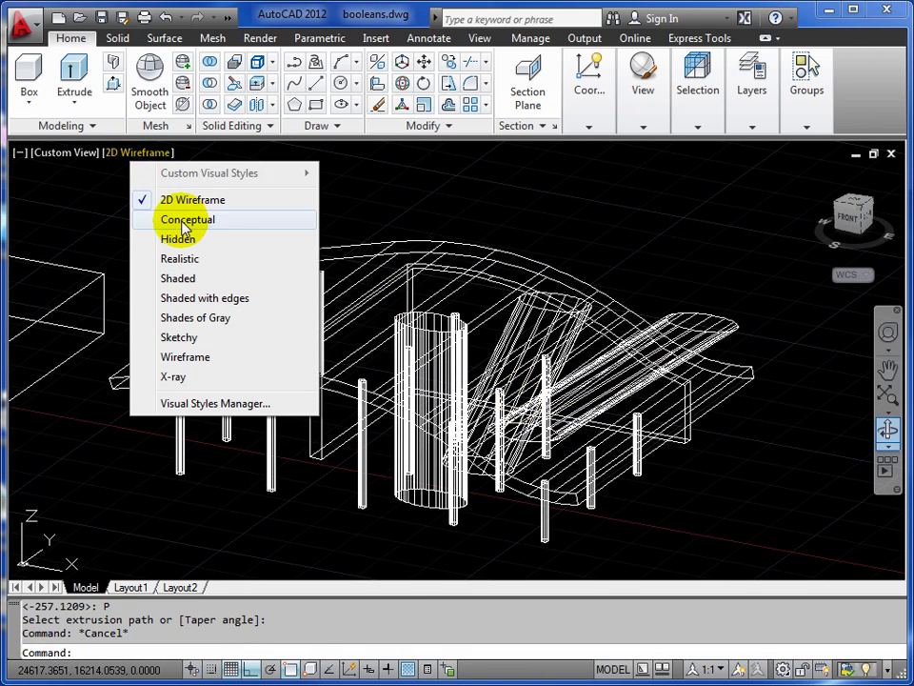
click(181, 298)
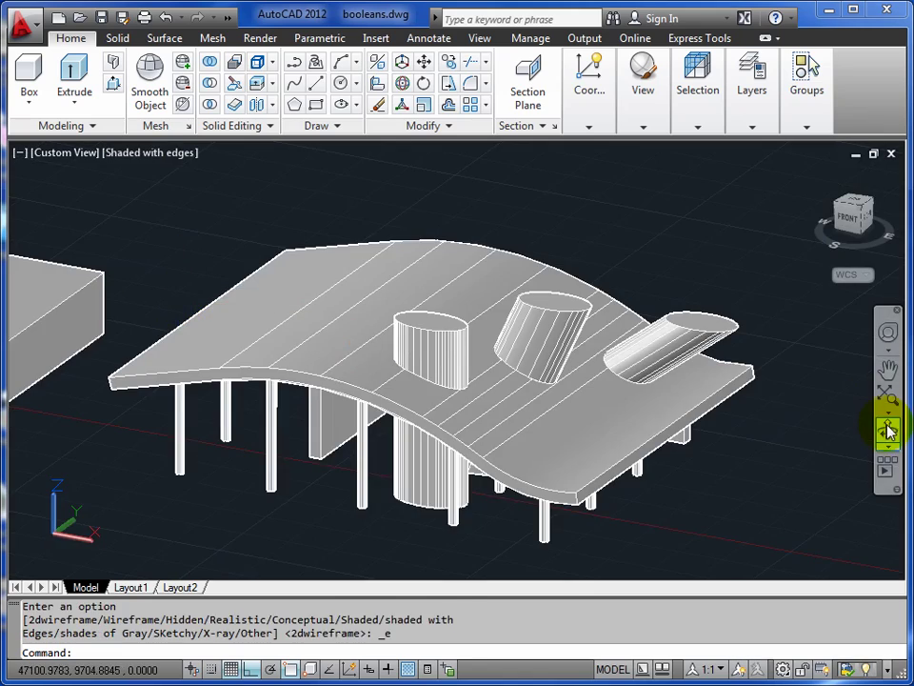
click(888, 431)
drag(586, 413, 518, 281)
right_click(519, 282)
click(556, 291)
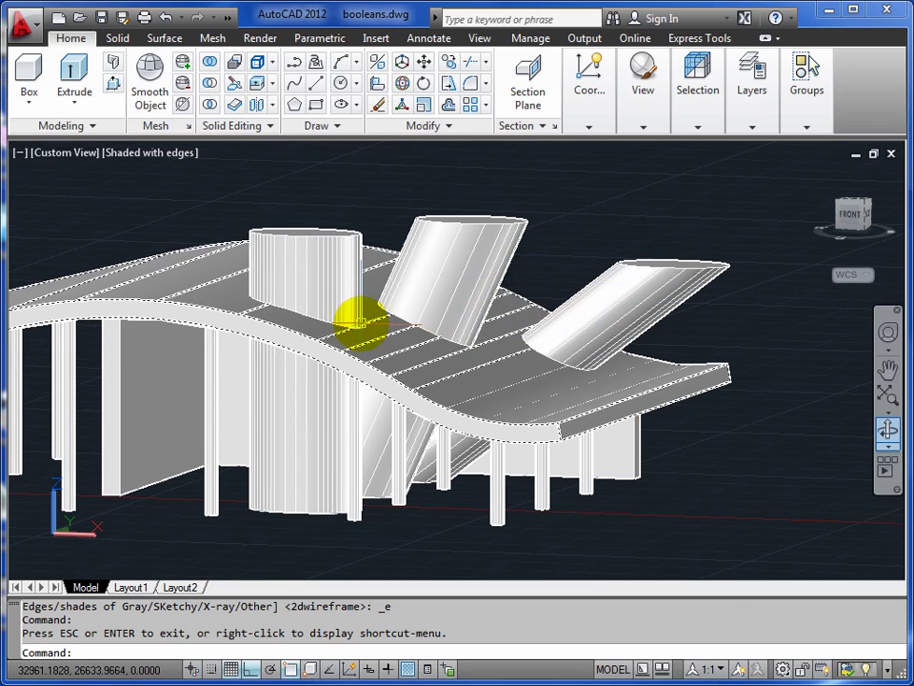
- Subtract the three tilted elliptical cylinders from the wavy slab
click(207, 85)
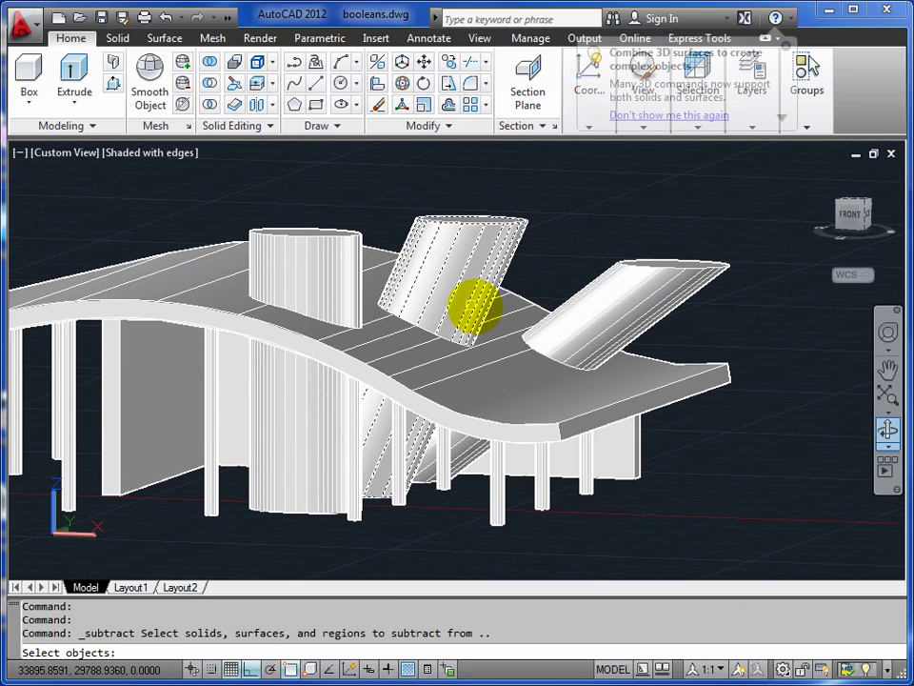
click(706, 372)
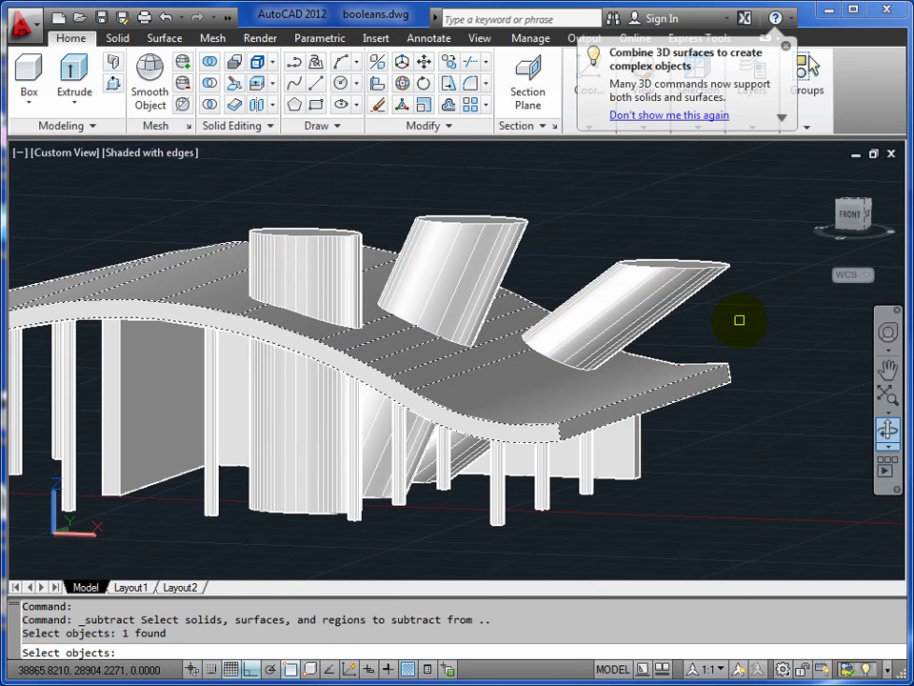
key(Return)
click(674, 272)
click(473, 237)
click(362, 225)
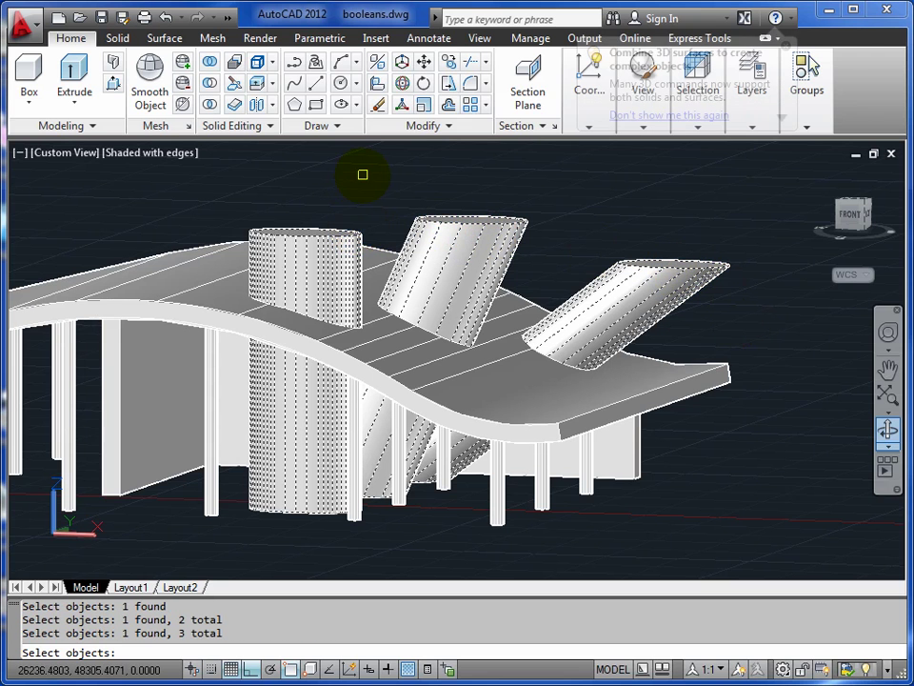
key(Return)
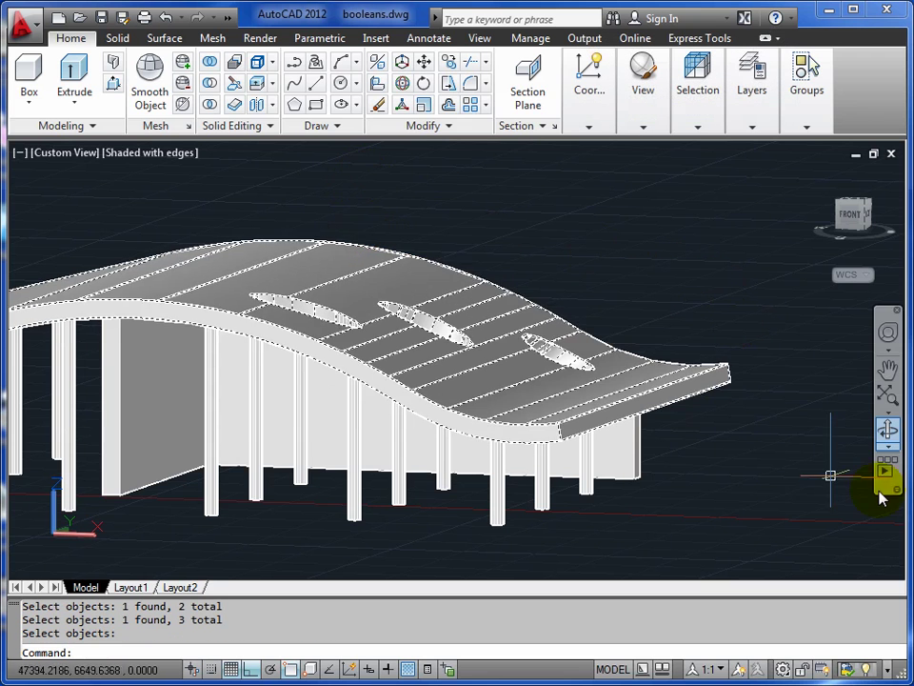
click(888, 430)
- Orbit, zoom out and pan to view the holed roof beside the canopy and block
drag(841, 445, 485, 345)
scroll(429, 368, down, 3)
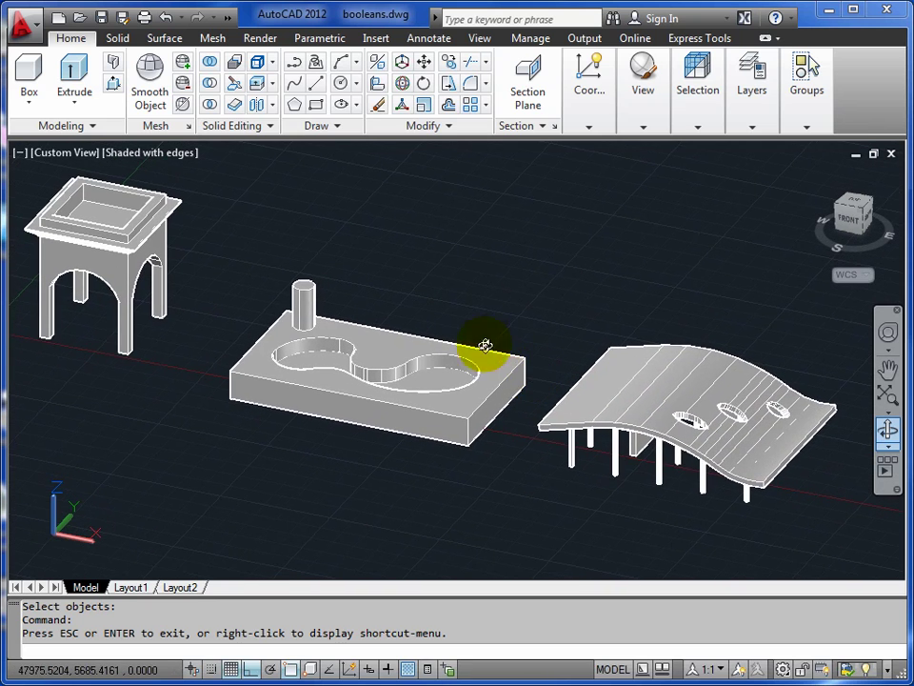
right_click(471, 296)
click(497, 309)
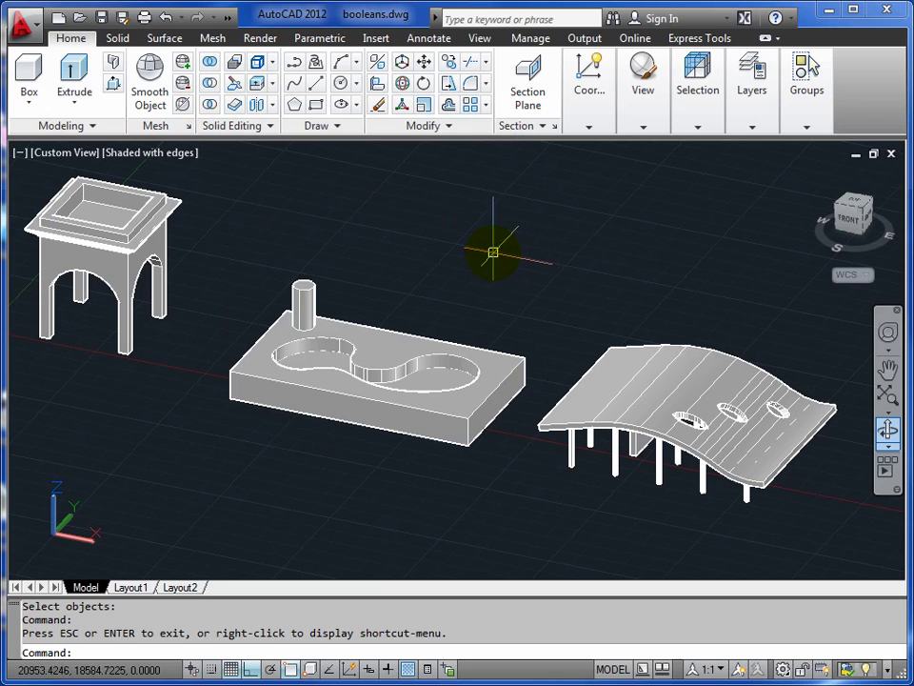
middle_drag(228, 303, 249, 310)
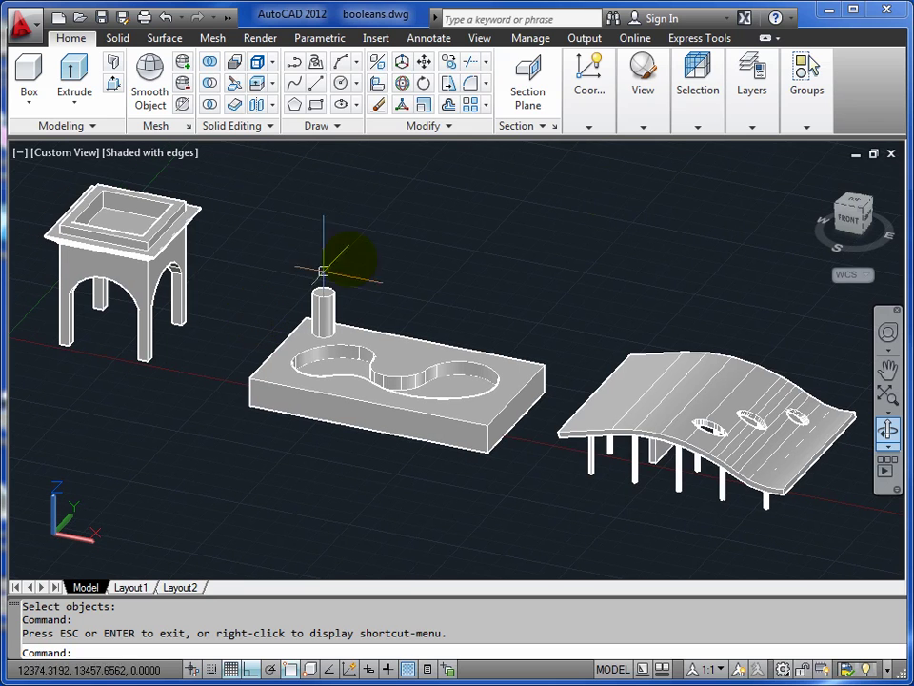
- Close the drawing without saving and reopen booleans.dwg
click(894, 156)
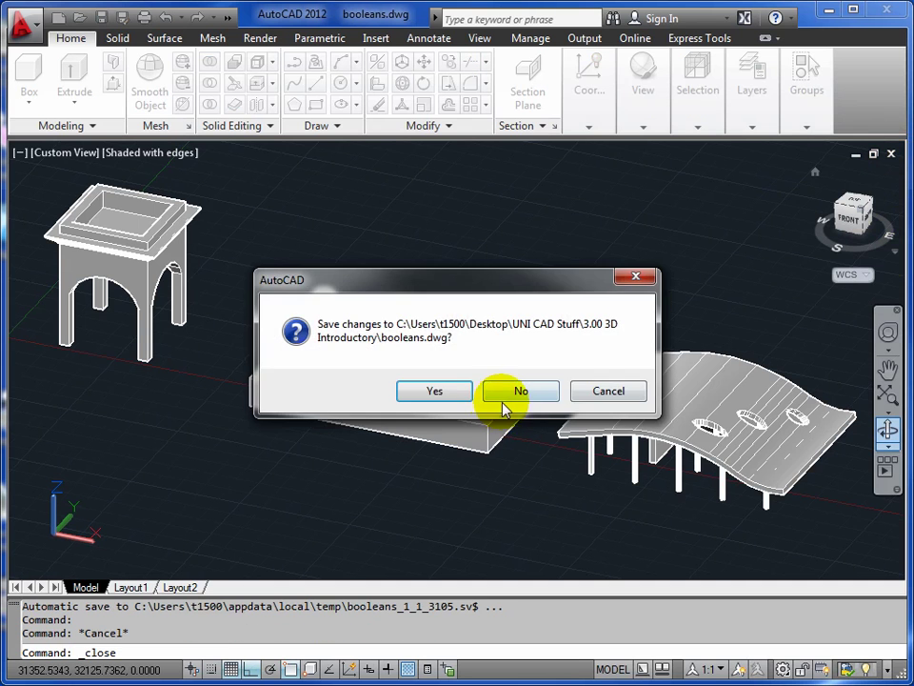
click(515, 402)
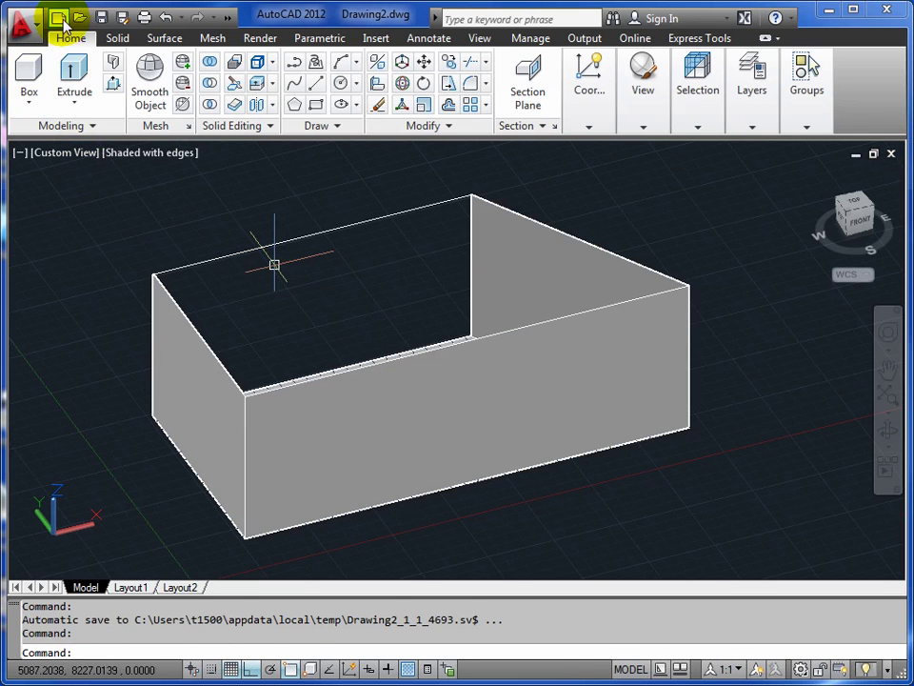
click(82, 17)
click(347, 231)
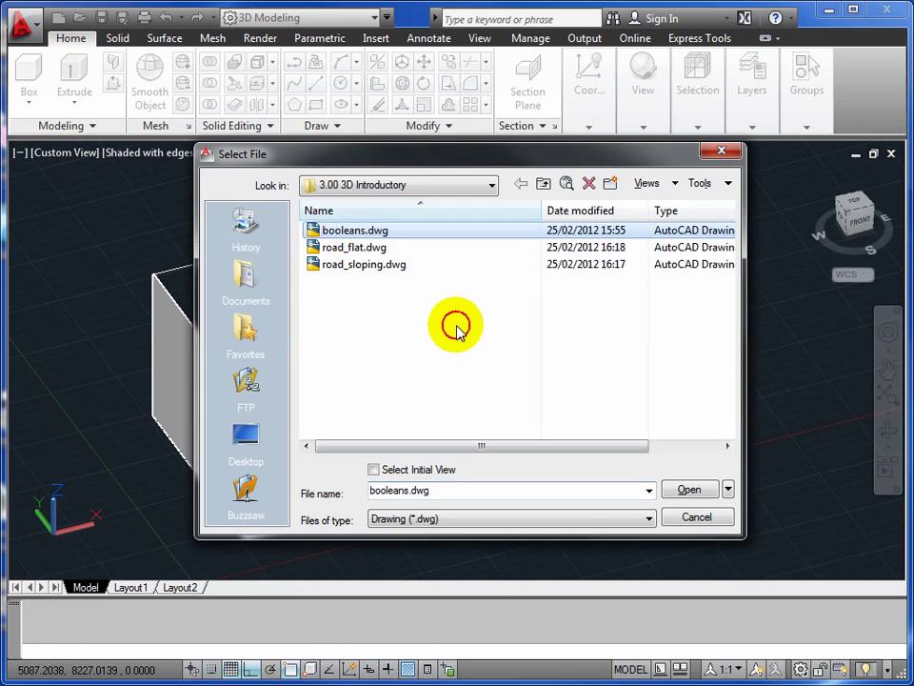
click(690, 489)
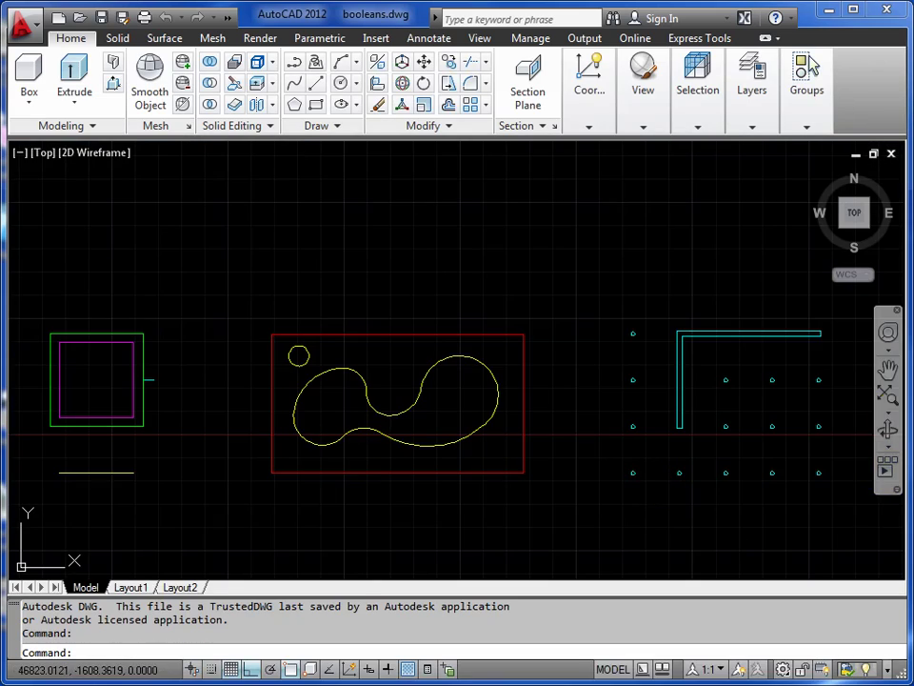
- Orbit from the top view into a 3D view of the flat profiles
click(887, 429)
drag(533, 447, 425, 384)
right_click(425, 384)
click(488, 390)
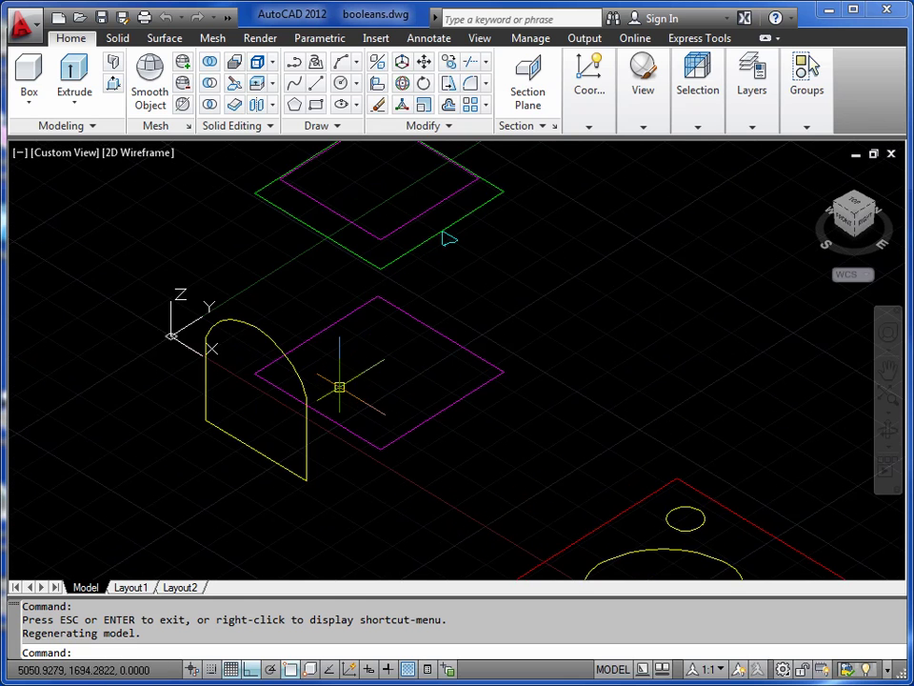
- Mirror the yellow arch profile across the square's diagonal, keeping the original
key(Return)
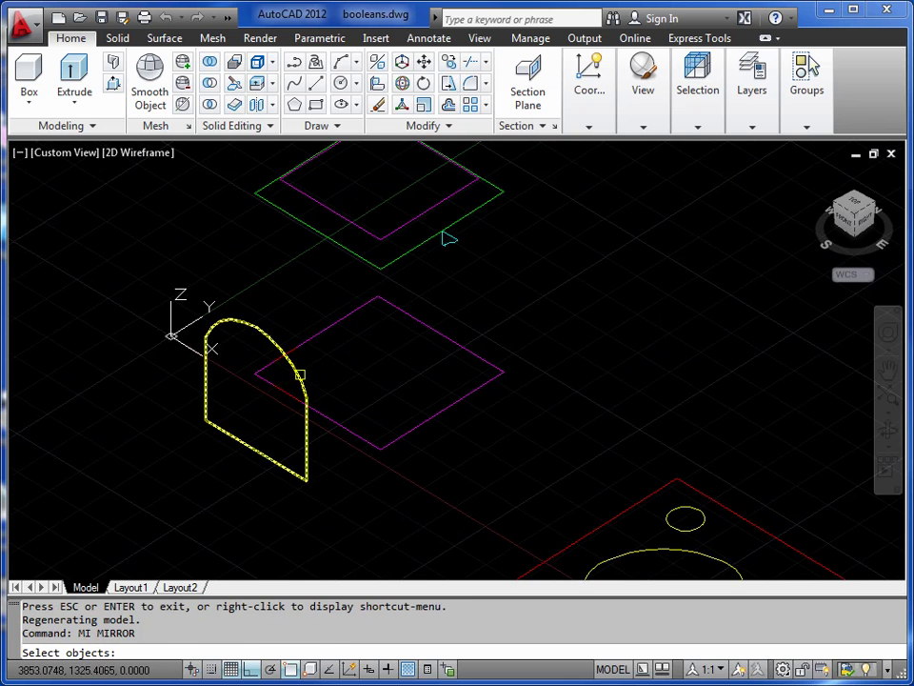
click(303, 376)
key(Return)
click(380, 449)
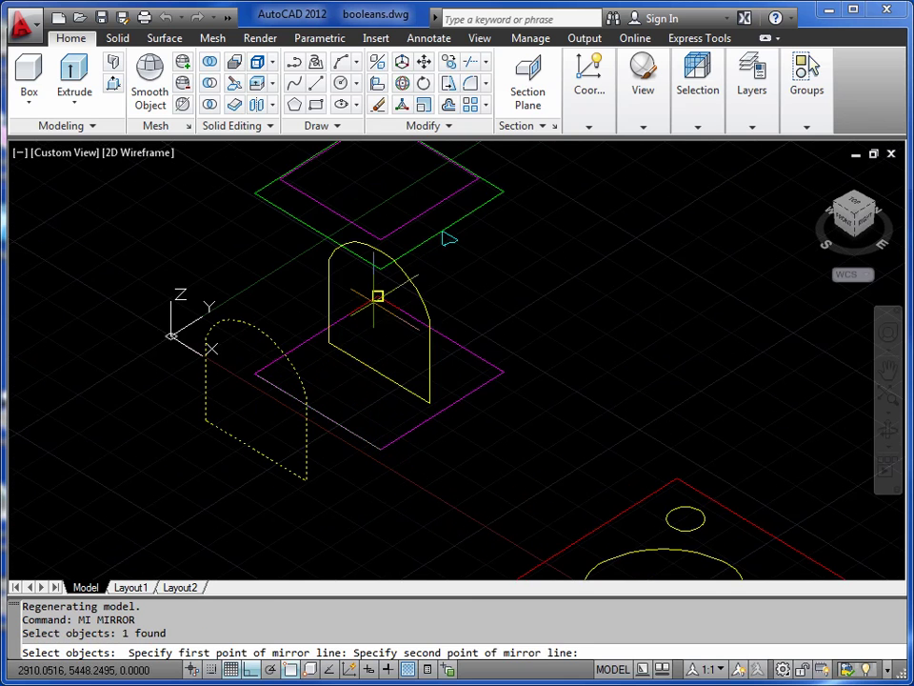
click(378, 298)
key(Return)
middle_drag(380, 345, 388, 374)
- Extrude both arches 10000, then undo the wrong-direction extrusion
text(EXT)
key(Return)
click(306, 404)
click(509, 367)
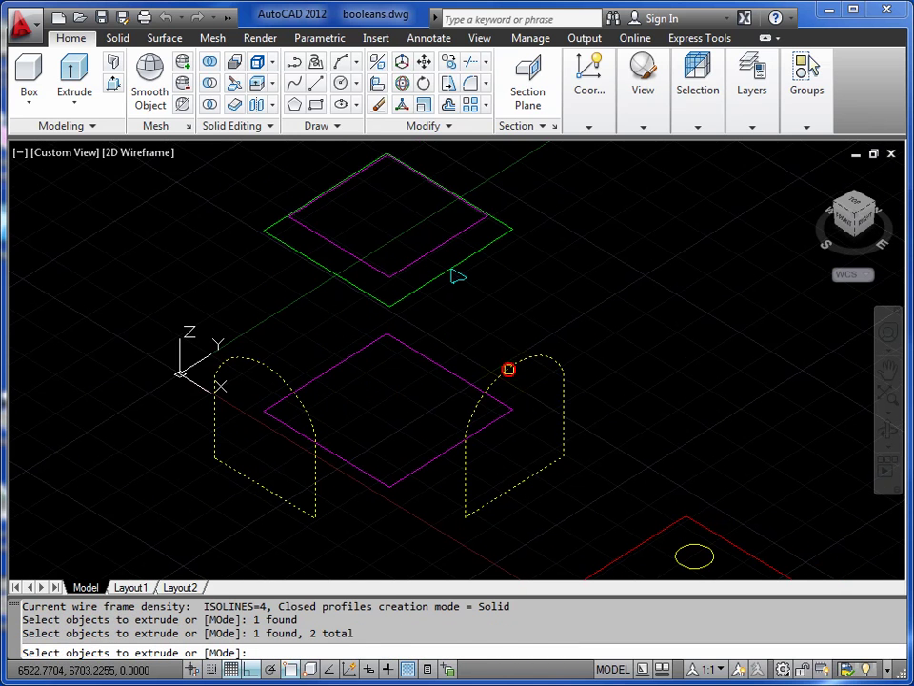
key(Return)
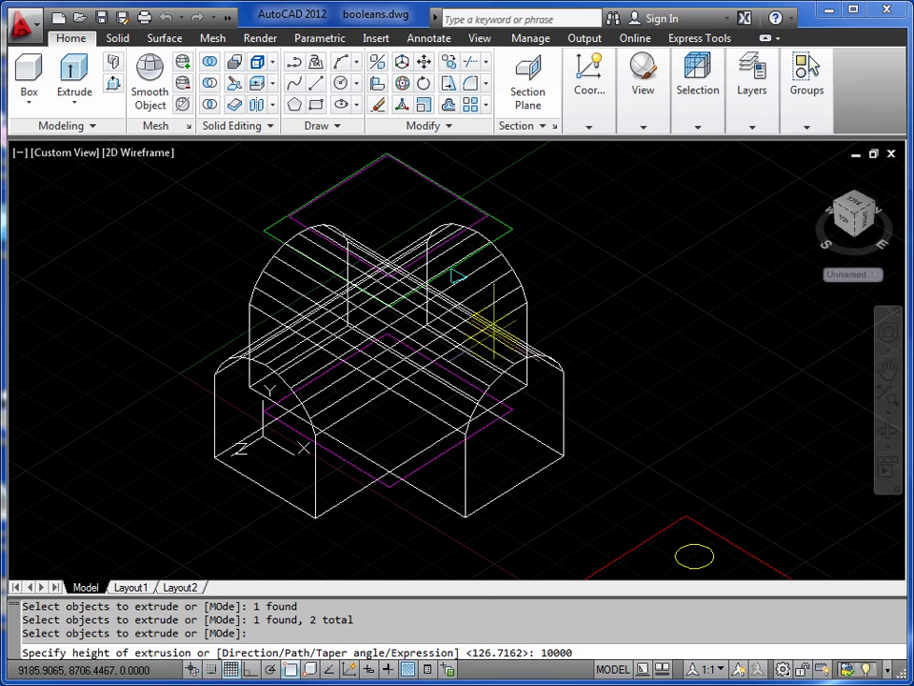
key(Return)
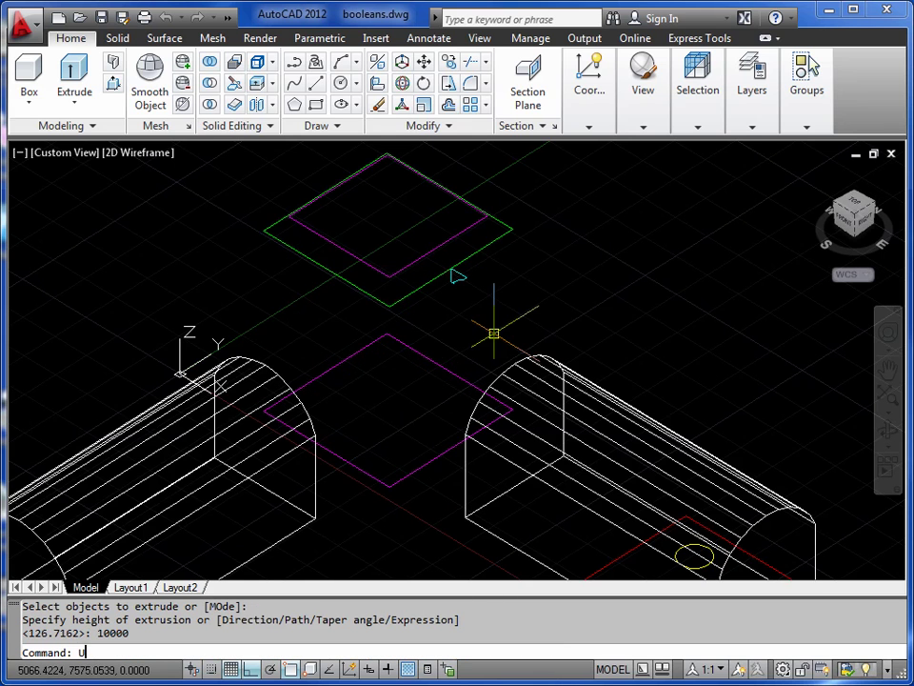
key(Return)
key(Return)
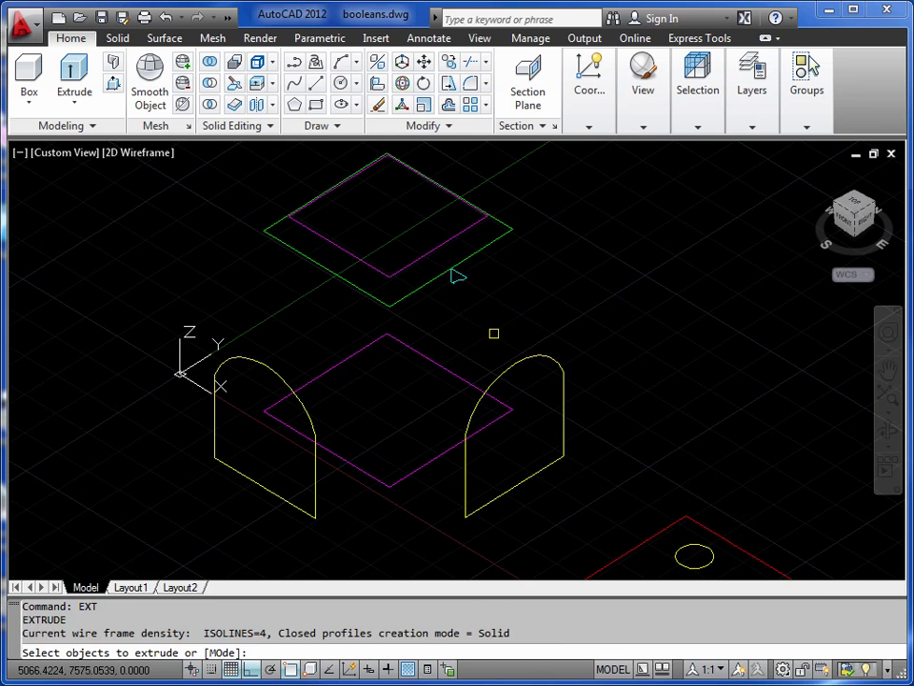
- Extrude both arches -10000 into two crossing arch solids
click(281, 370)
click(527, 362)
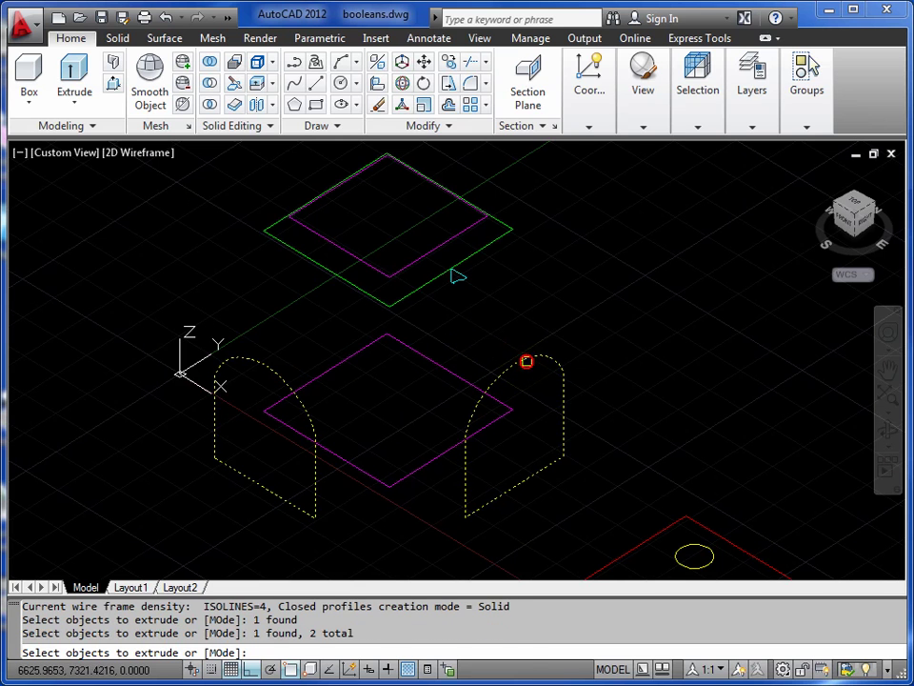
key(Return)
text(-10000)
key(Return)
middle_drag(474, 363, 472, 391)
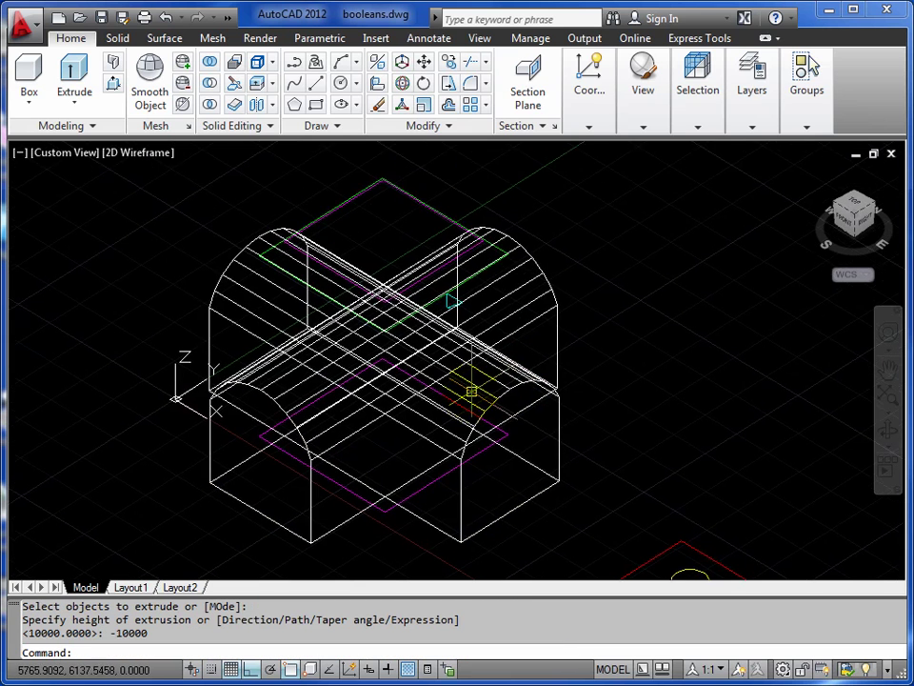
- Intersect the two arch solids into one cloister vault and orbit to inspect it
click(209, 105)
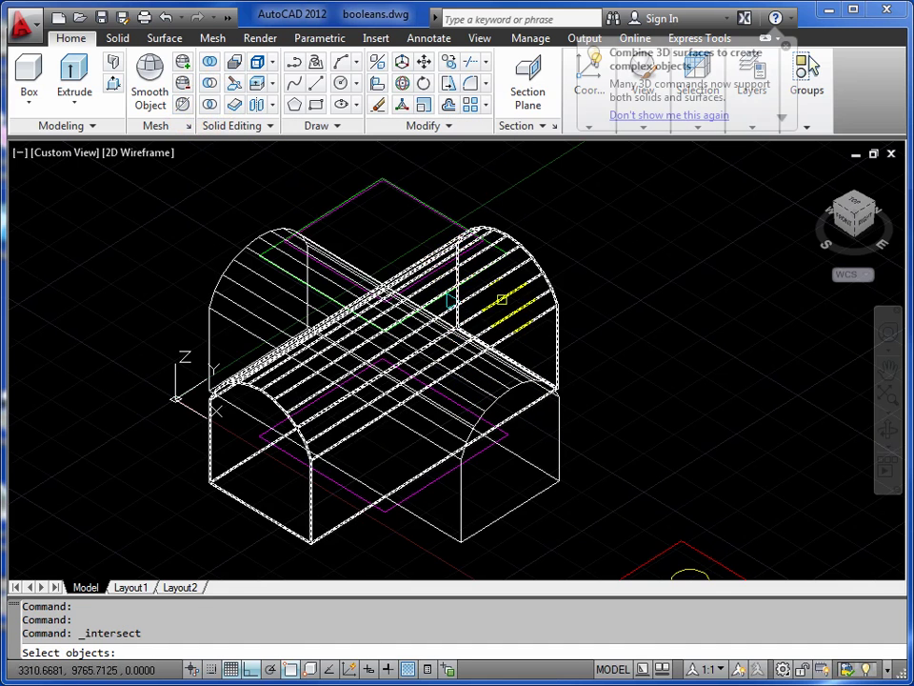
click(542, 334)
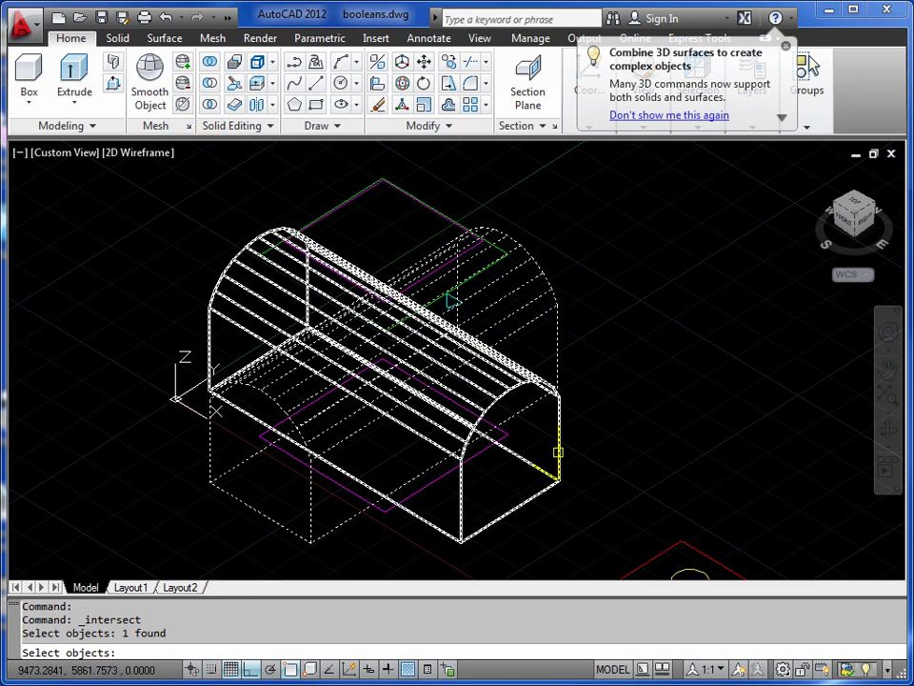
click(557, 449)
key(Return)
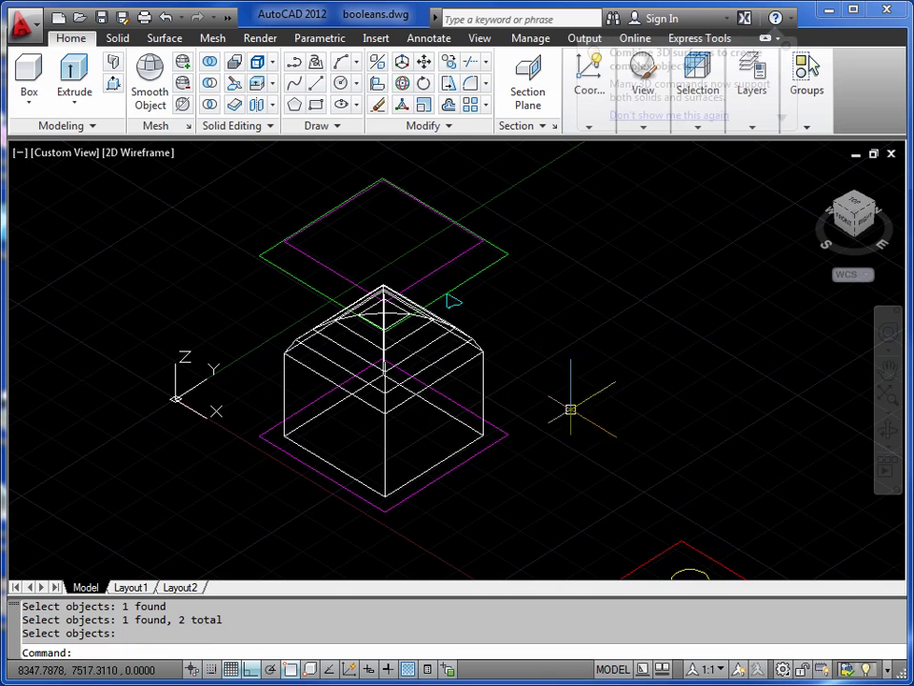
click(886, 432)
drag(368, 360, 162, 375)
right_click(209, 297)
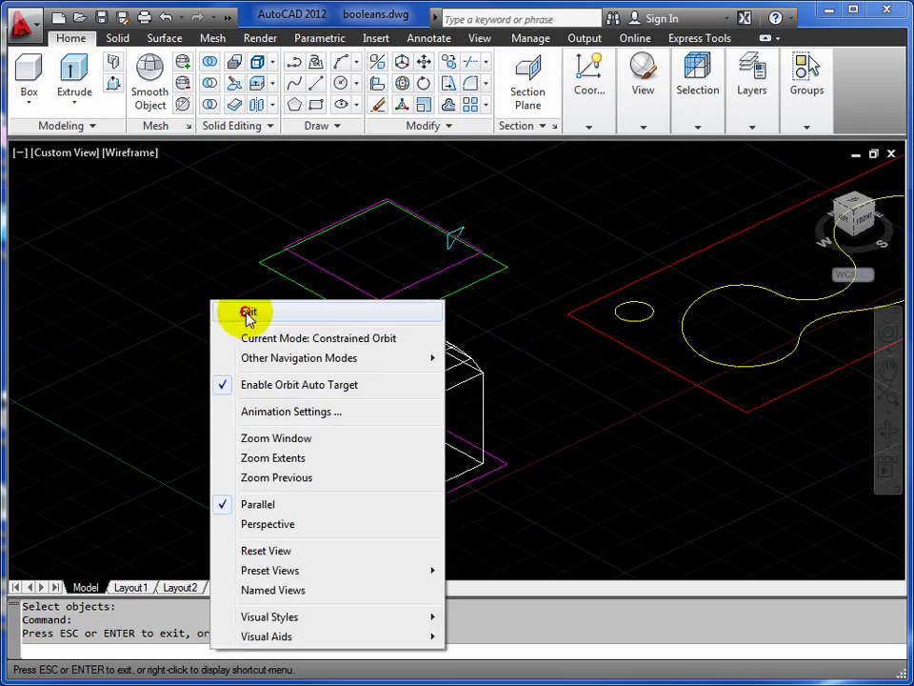
click(247, 316)
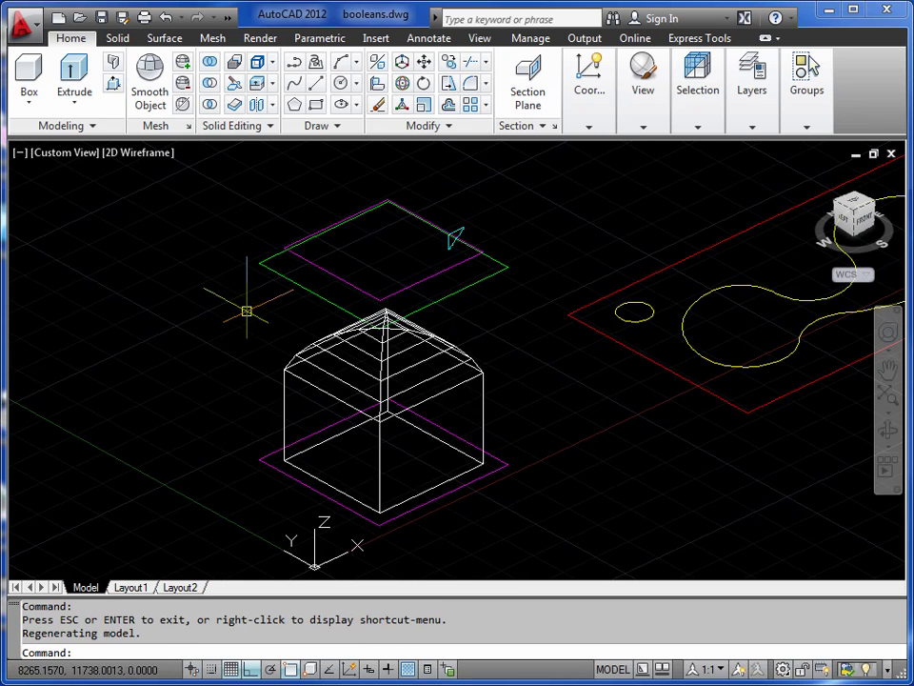